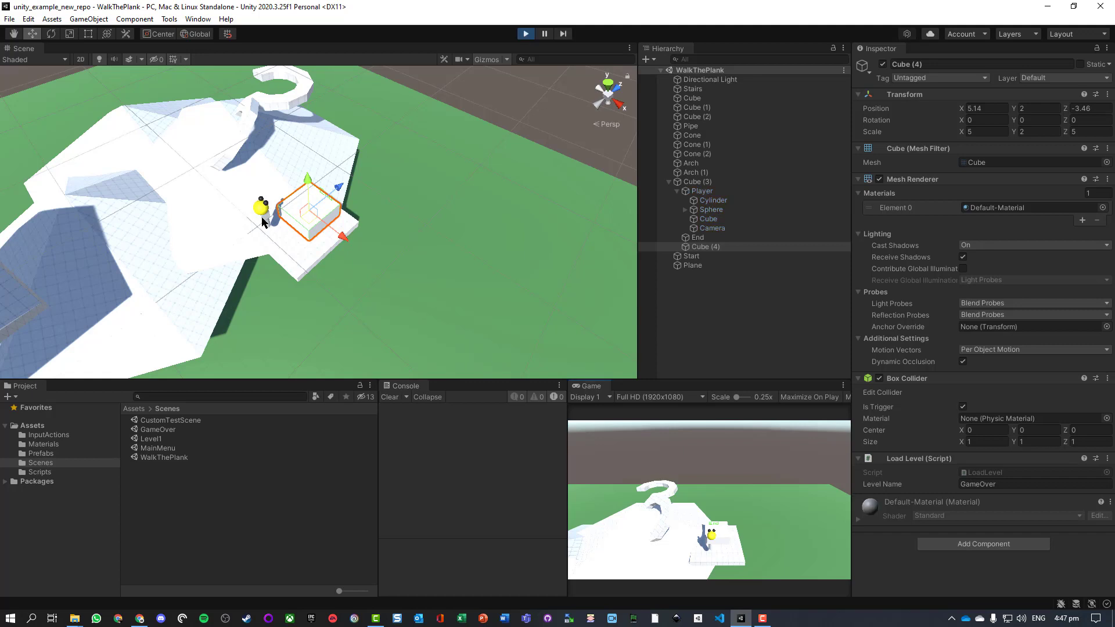
Step: Steer the player character into the white trigger cube on the end platform to test loading the GameOver scene, and stop playing
{"action": "key", "text": "d"}
{"action": "key", "text": "a"}
{"action": "key", "text": "d"}
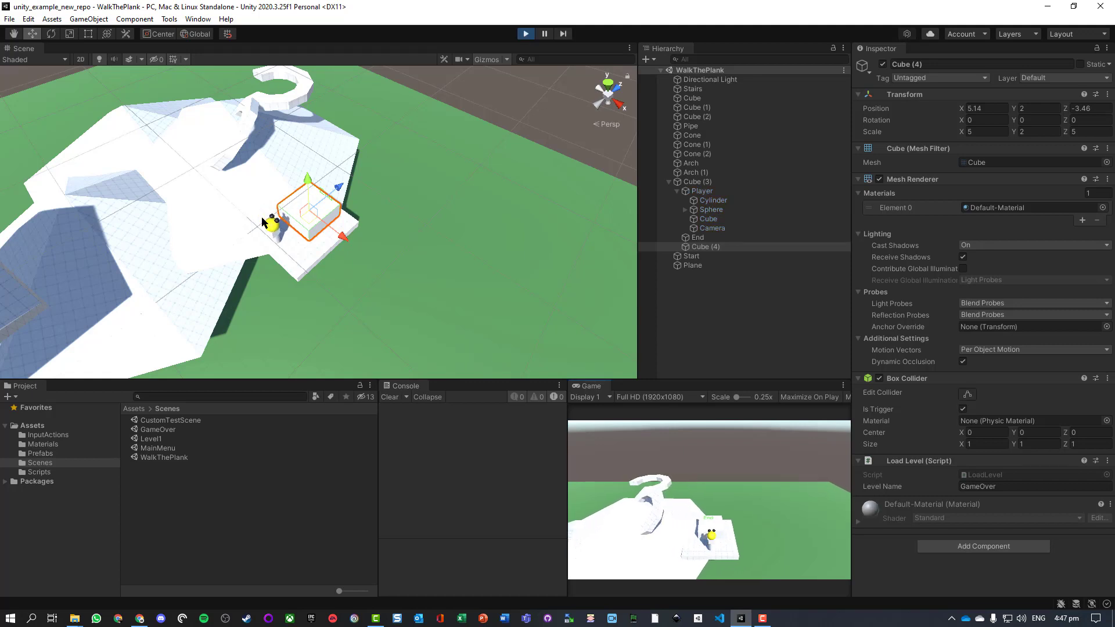
{"action": "key", "text": "w"}
{"action": "key", "text": "a"}
{"action": "key", "text": "w"}
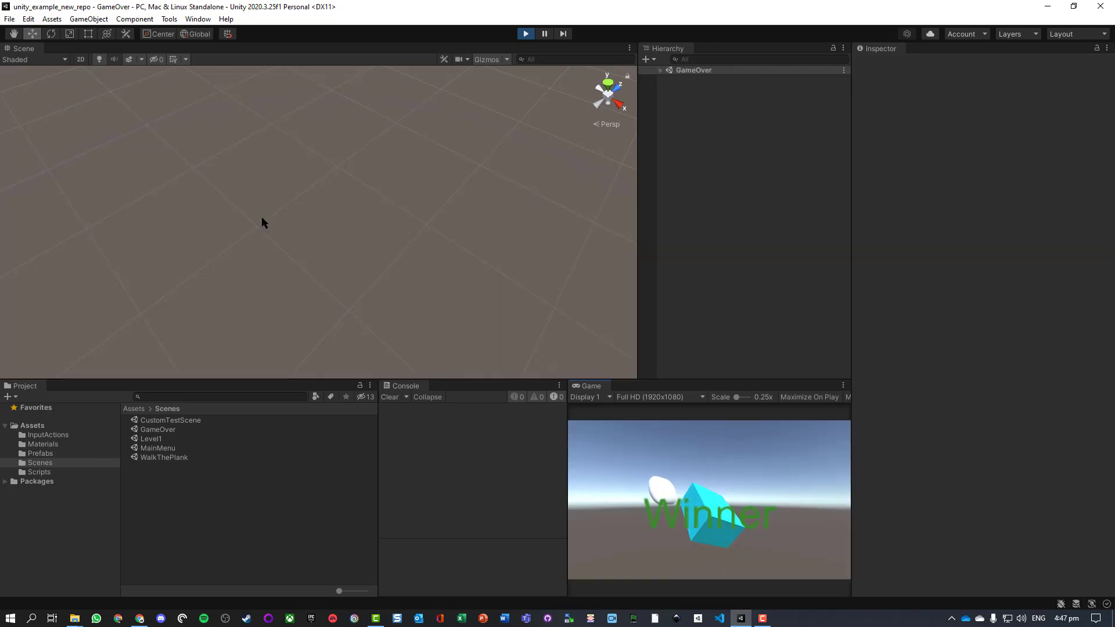
{"action": "key", "text": "ctrl+p"}
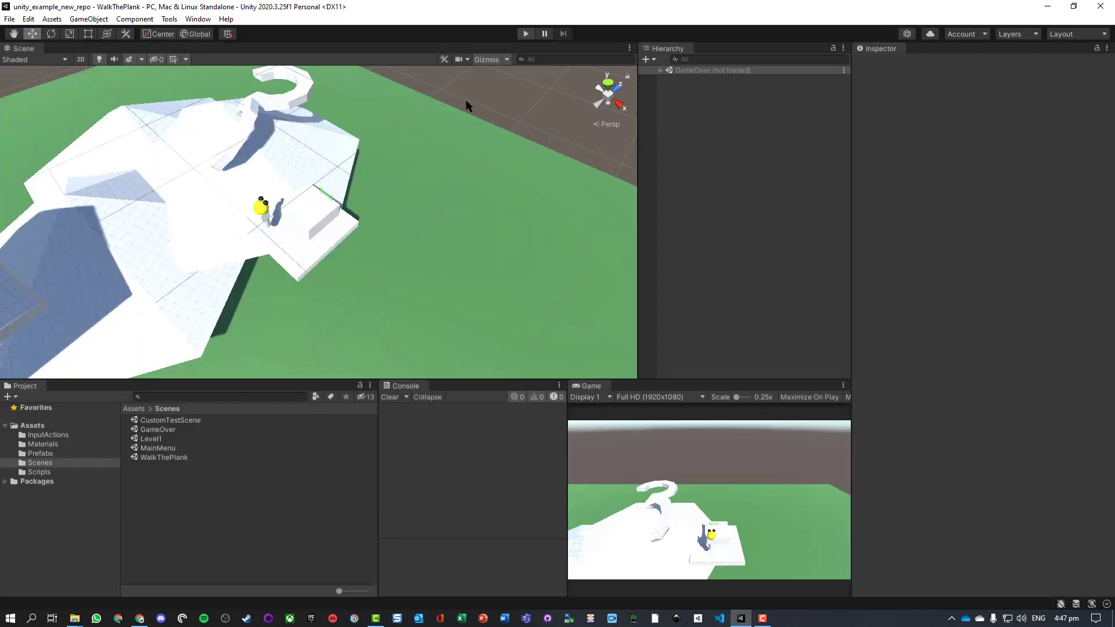
Step: Hide the trigger cube on the end platform by disabling its Mesh Renderer, and start the game
{"action": "left_click", "coordinate": [323, 216]}
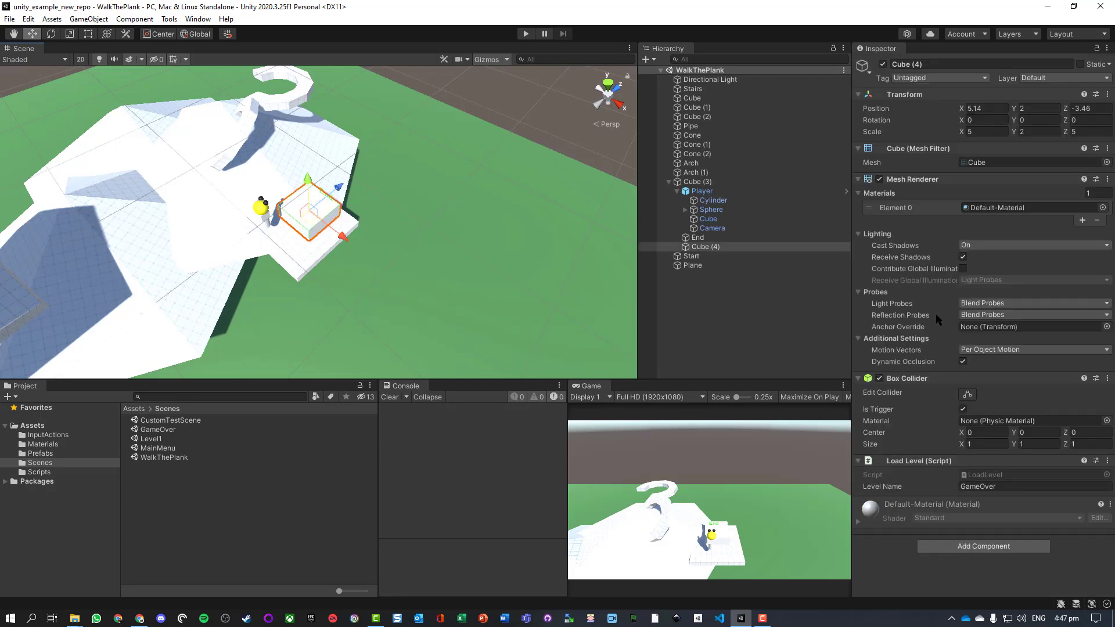
{"action": "left_click", "coordinate": [880, 179]}
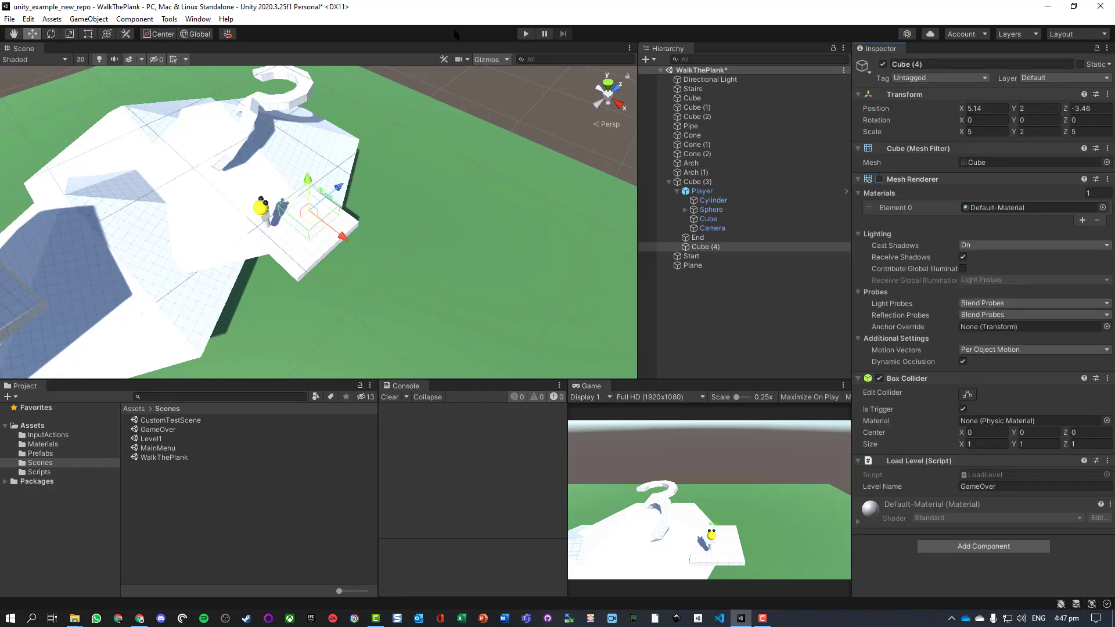
{"action": "left_click", "coordinate": [527, 33]}
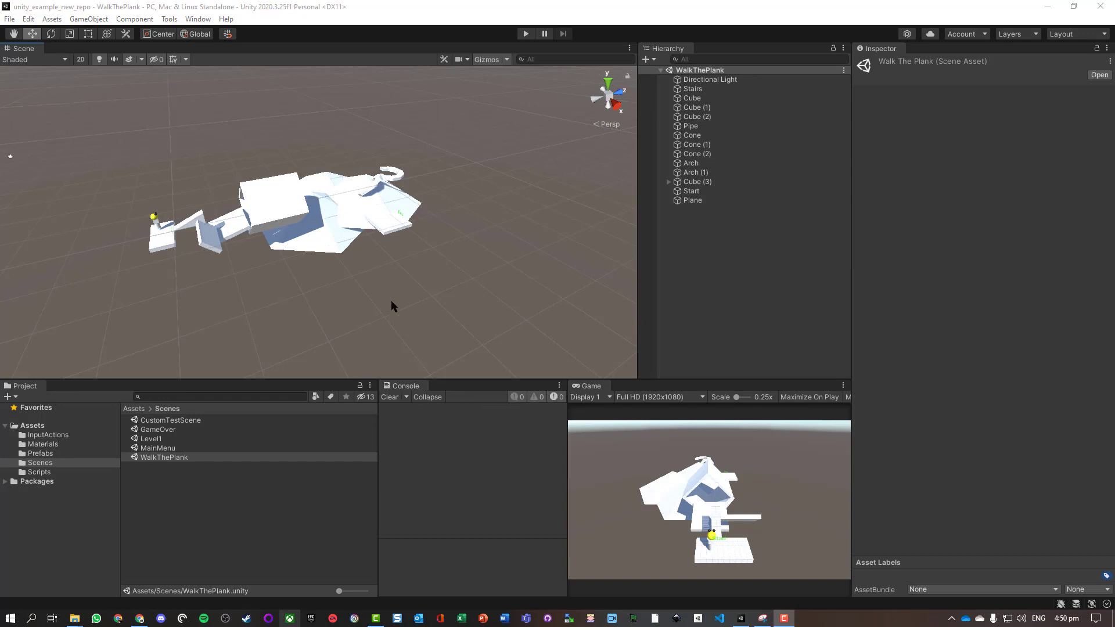
Step: Examine the platform at the End sign of the WalkThePlank level up close
{"action": "scroll", "coordinate": [378, 244], "scroll_direction": "up", "scroll_amount": 5}
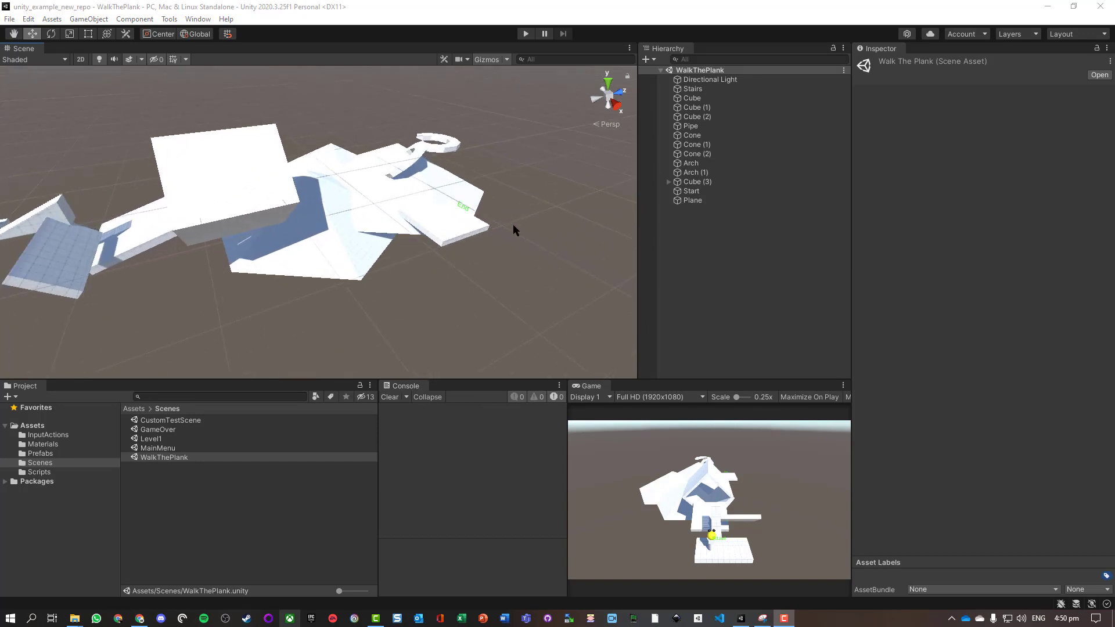
{"action": "middle_click_drag", "start_coordinate": [513, 225], "coordinate": [400, 312]}
{"action": "scroll", "coordinate": [378, 284], "scroll_direction": "up", "scroll_amount": 6}
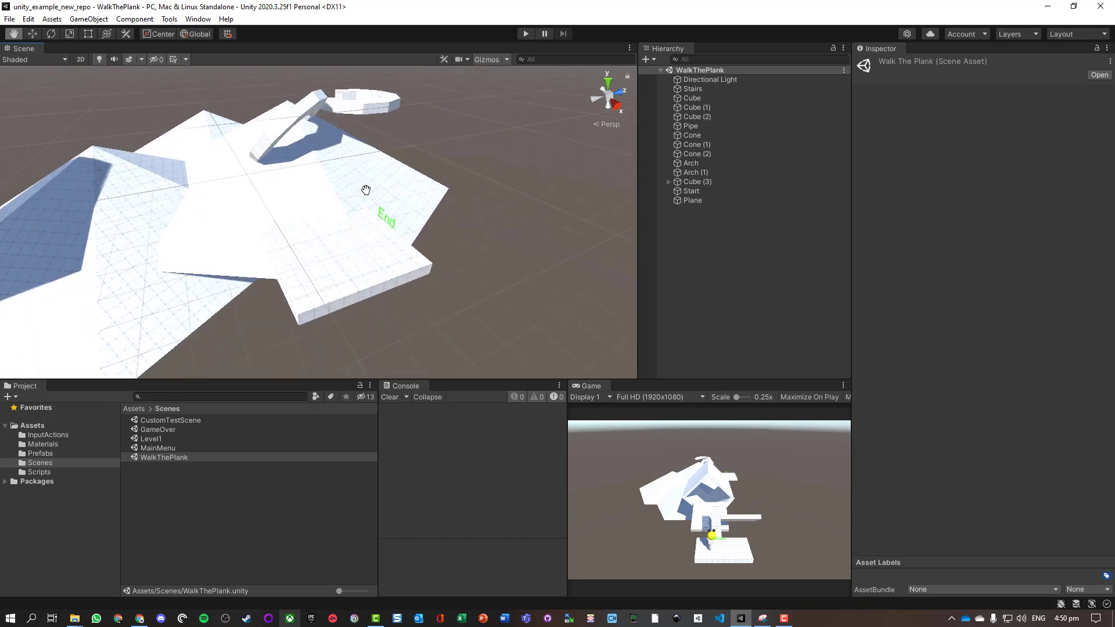
{"action": "middle_click_drag", "start_coordinate": [368, 186], "coordinate": [316, 134]}
{"action": "scroll", "coordinate": [351, 204], "scroll_direction": "up", "scroll_amount": 4}
{"action": "middle_click_drag", "start_coordinate": [351, 204], "coordinate": [353, 269]}
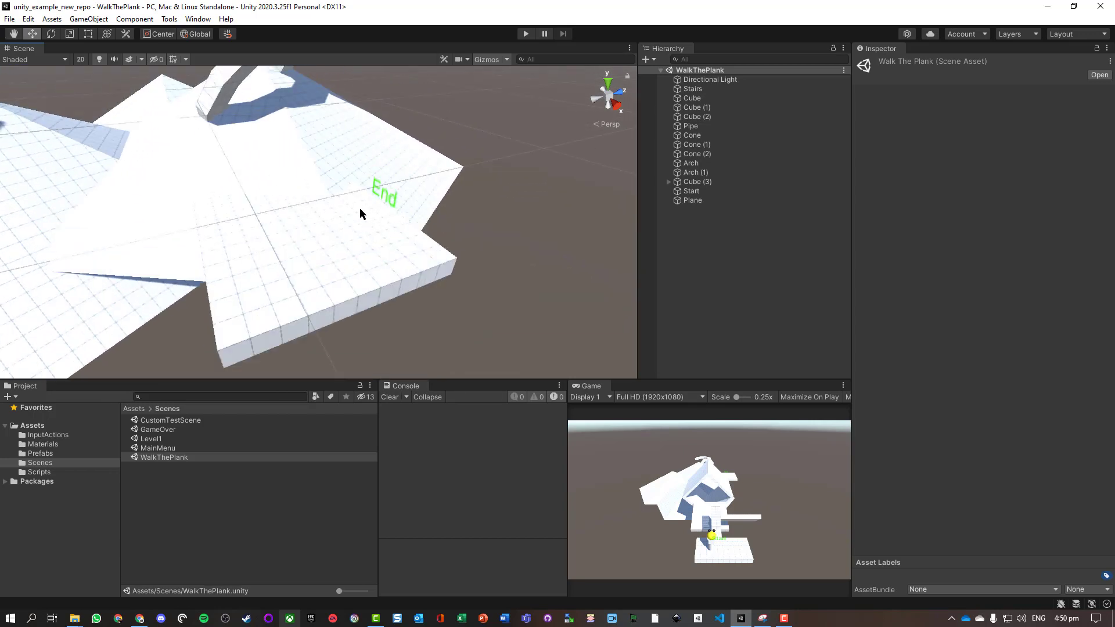
{"action": "scroll", "coordinate": [359, 209], "scroll_direction": "up", "scroll_amount": 1}
{"action": "left_click", "coordinate": [359, 215]}
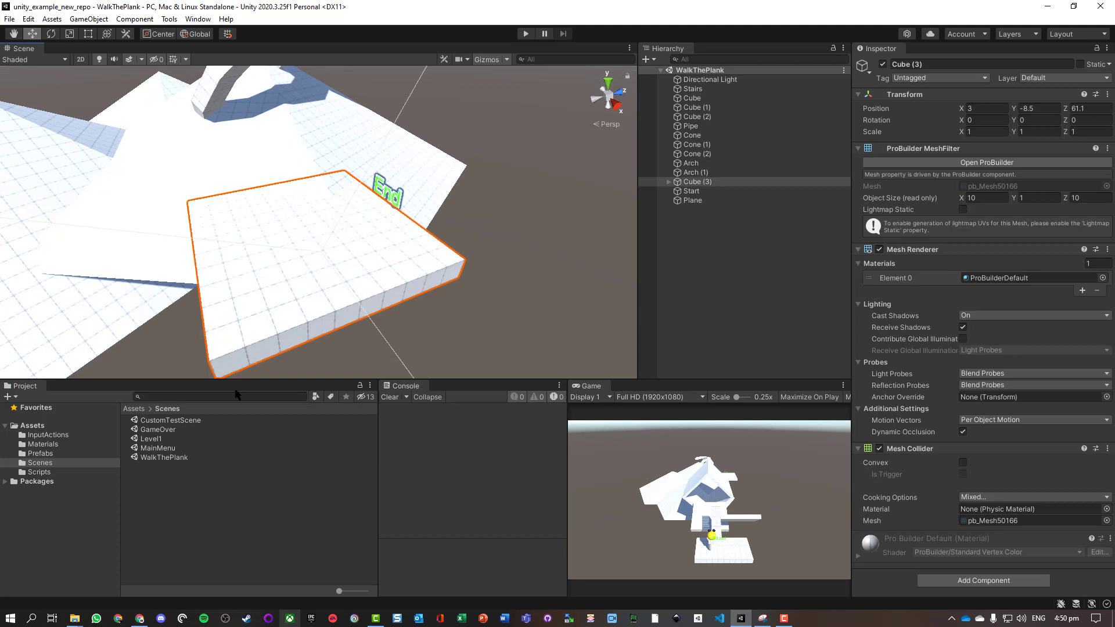
Step: Open the GameOver scene and play it briefly to preview its animation
{"action": "left_click", "coordinate": [239, 531]}
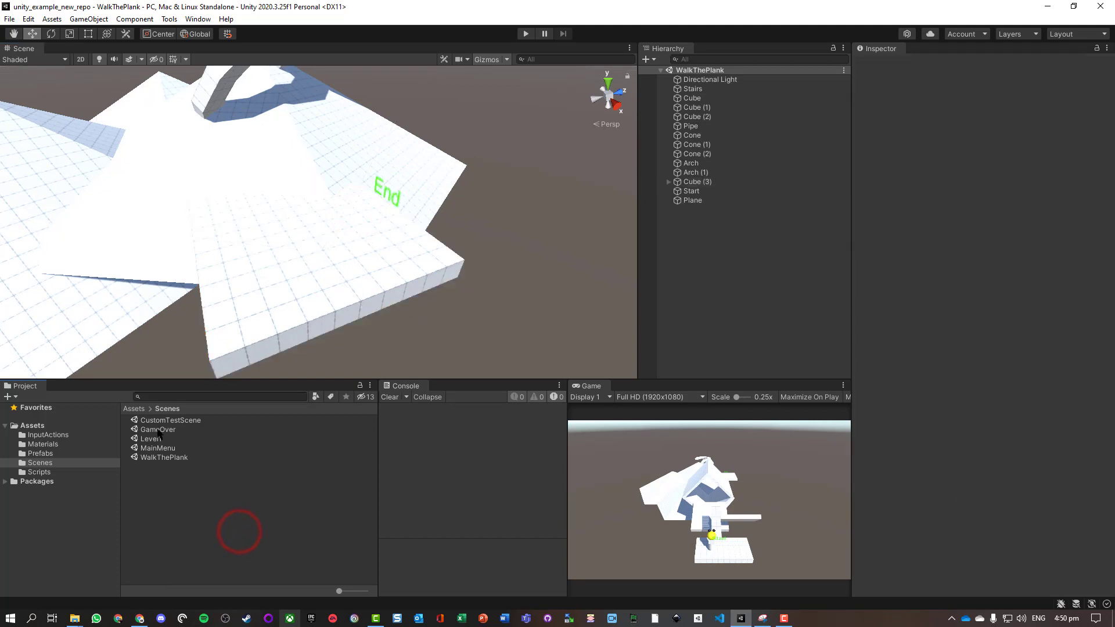
{"action": "double_click", "coordinate": [158, 430]}
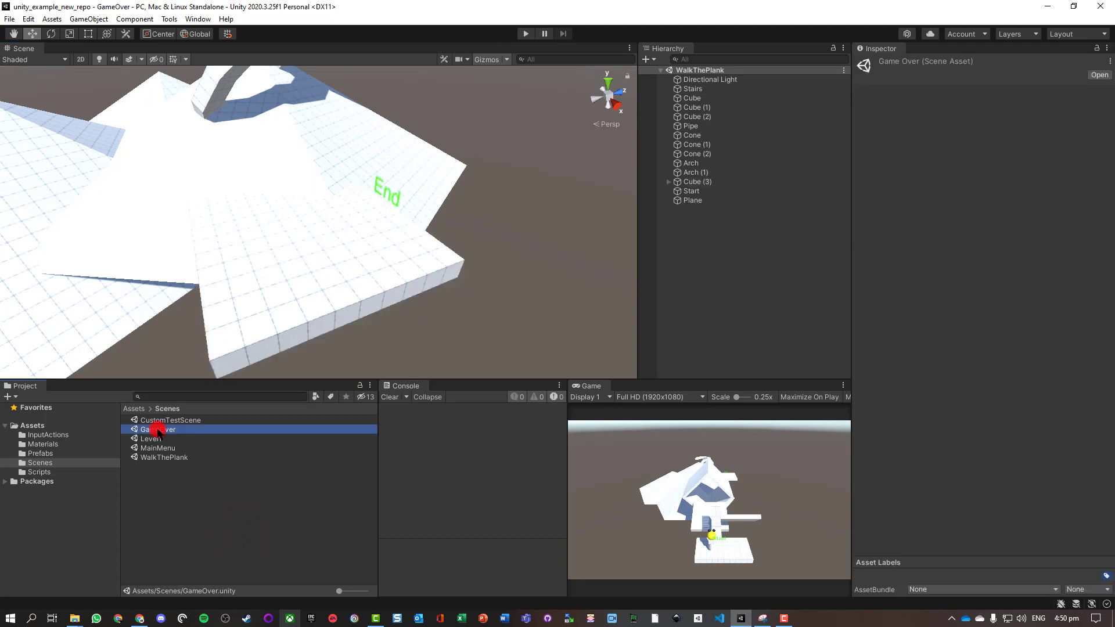
{"action": "left_click", "coordinate": [525, 33]}
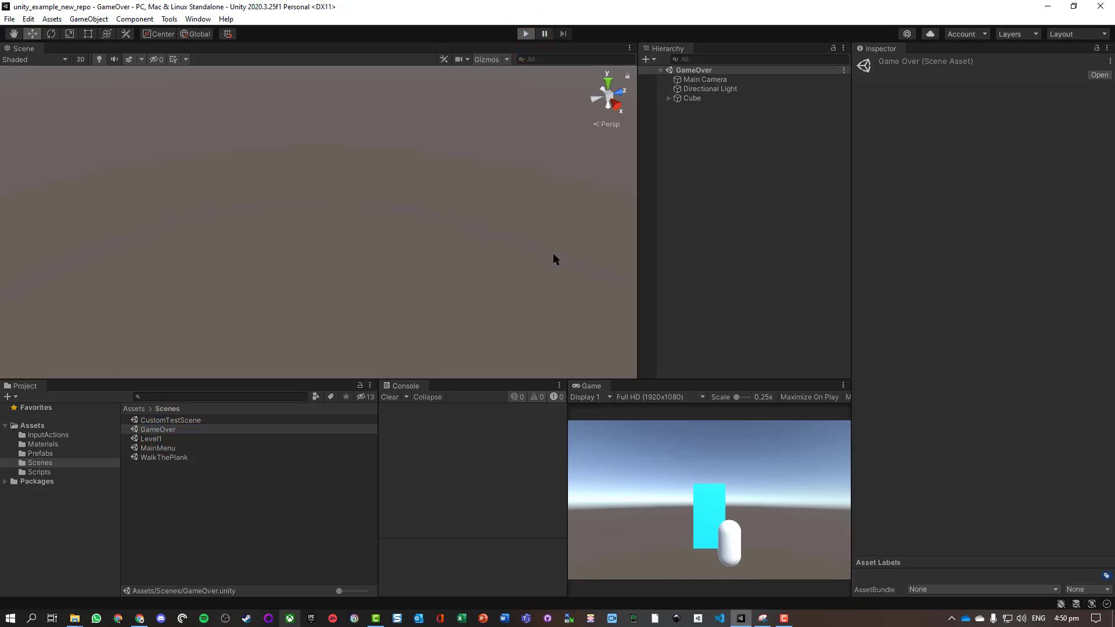
{"action": "left_click", "coordinate": [526, 33]}
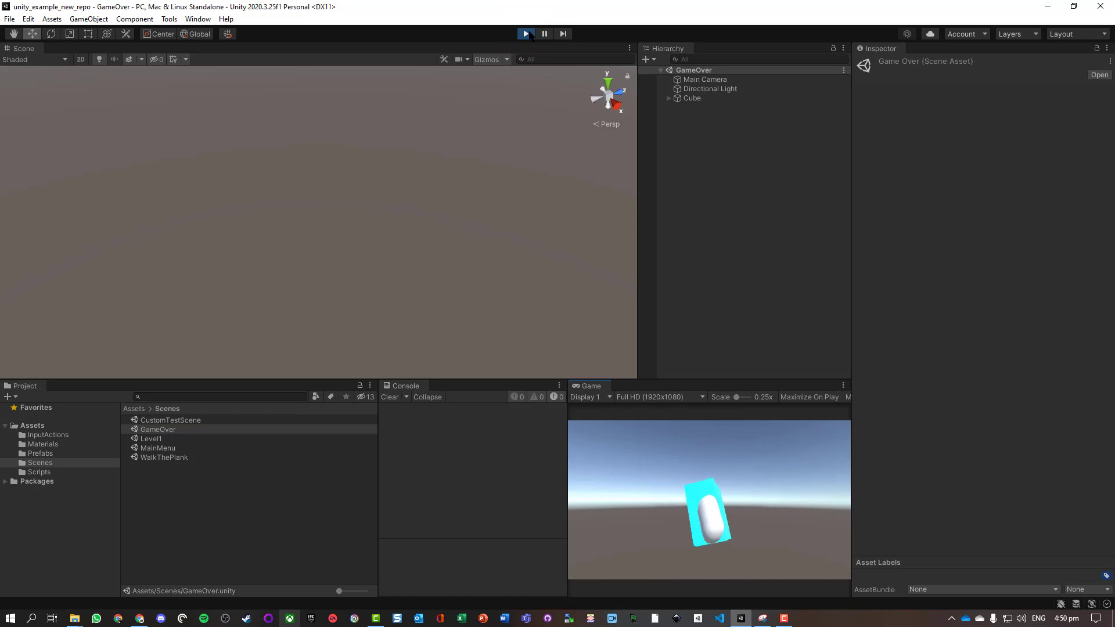
{"action": "left_click", "coordinate": [526, 34]}
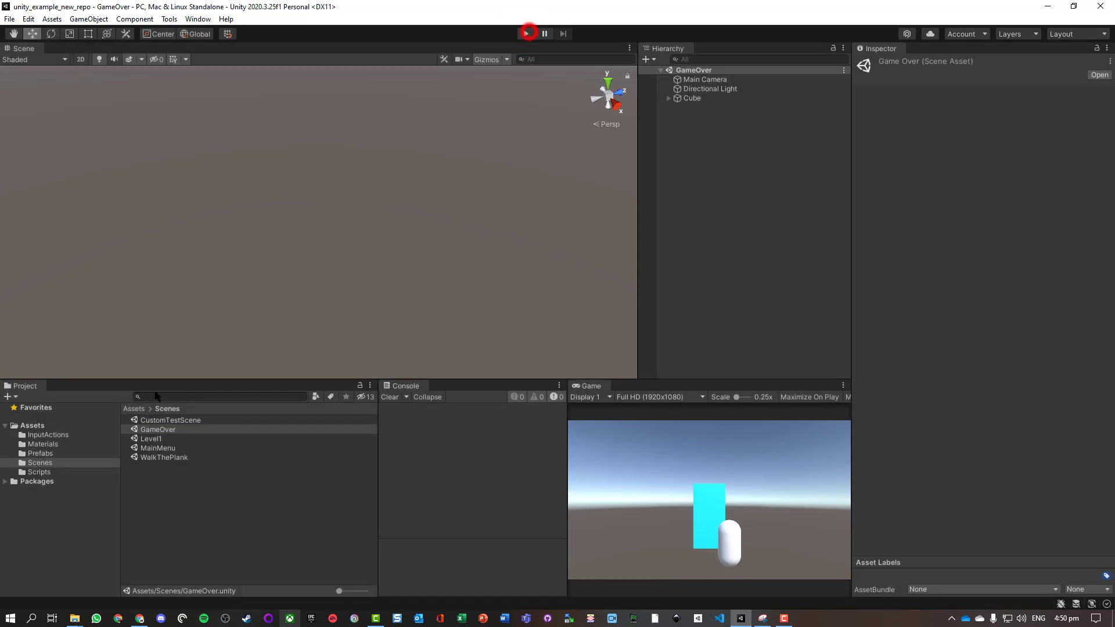
Step: Add a 3D Text object to the GameOver scene with the text "Winner"
{"action": "left_click", "coordinate": [87, 19]}
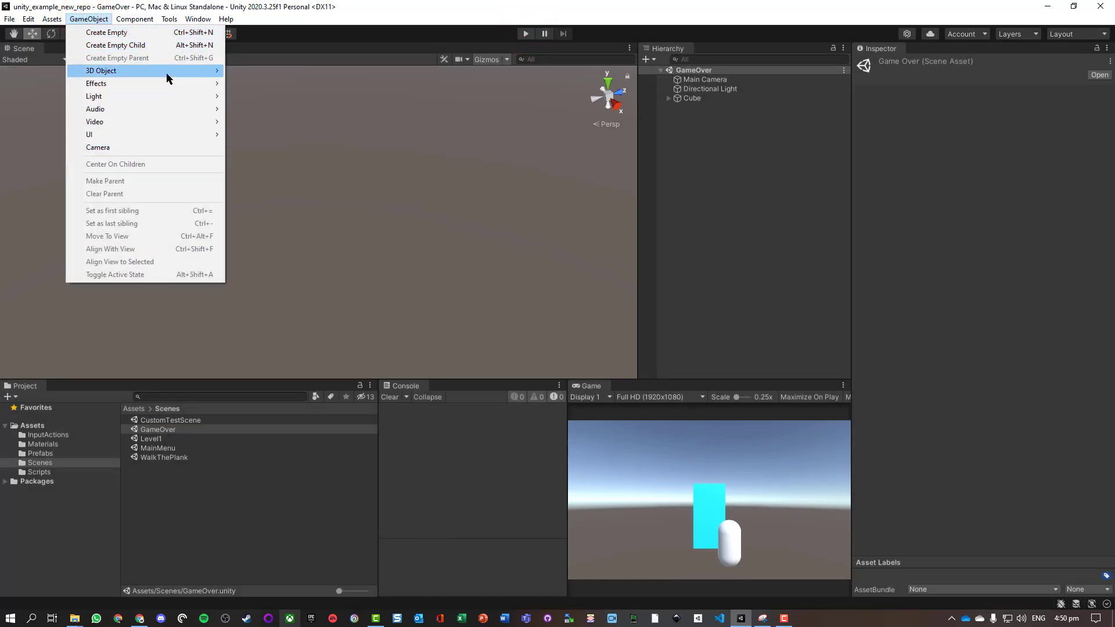
{"action": "left_click", "coordinate": [185, 70]}
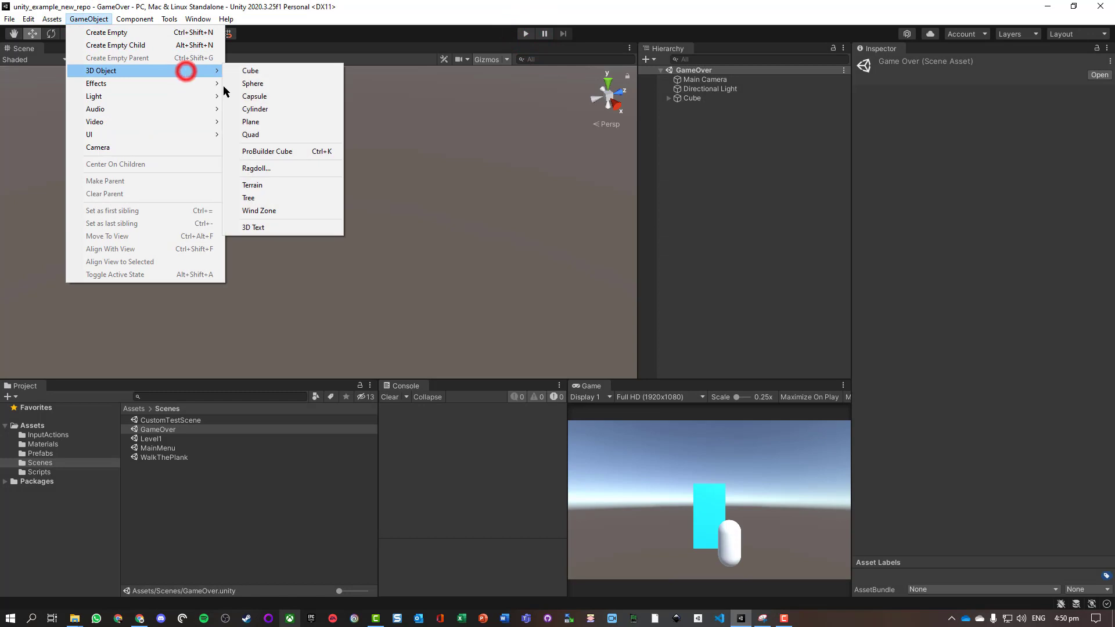
{"action": "left_click", "coordinate": [262, 229]}
{"action": "left_click", "coordinate": [1015, 364]}
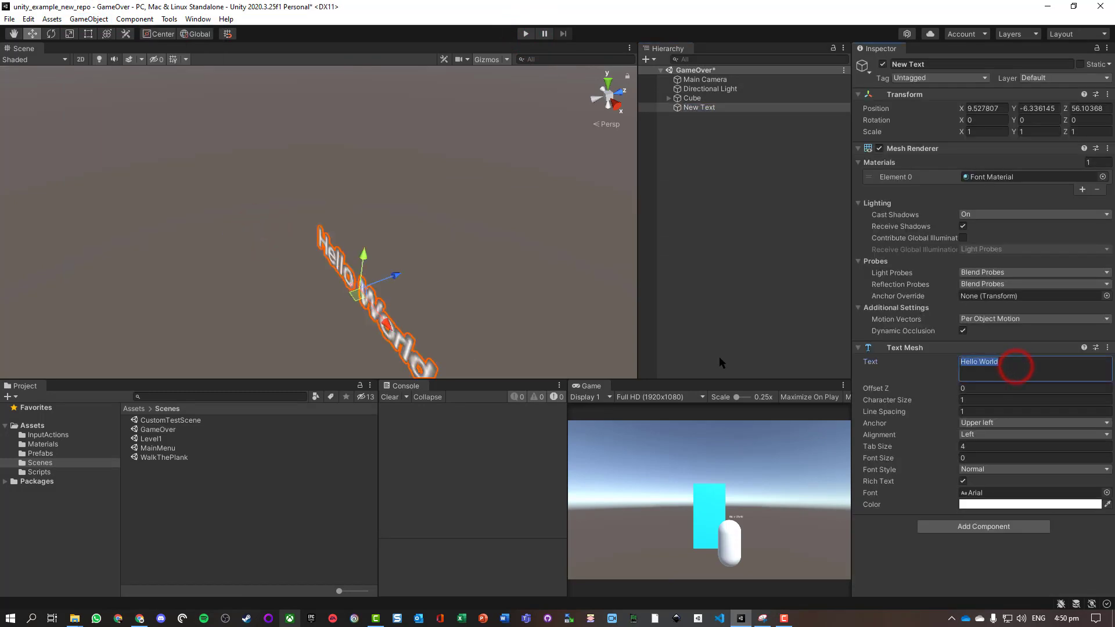
{"action": "type", "text": "Winner"}
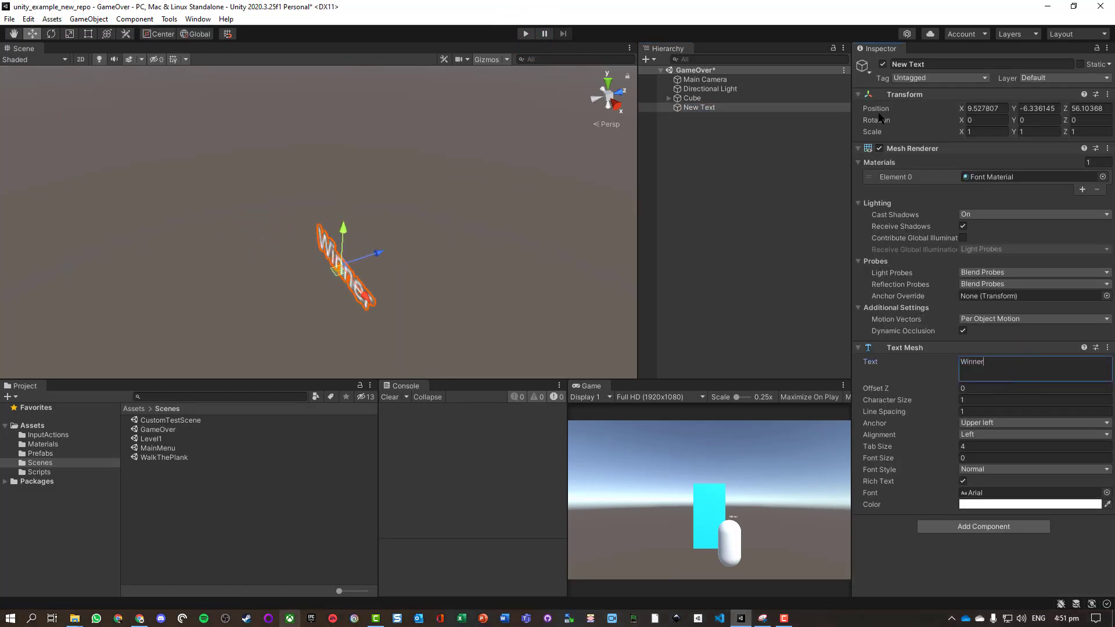
Step: Set the Winner text's position to X 0, Y 0, Z 0
{"action": "left_click", "coordinate": [987, 108]}
{"action": "type", "text": "0"}
{"action": "left_click", "coordinate": [1034, 108]}
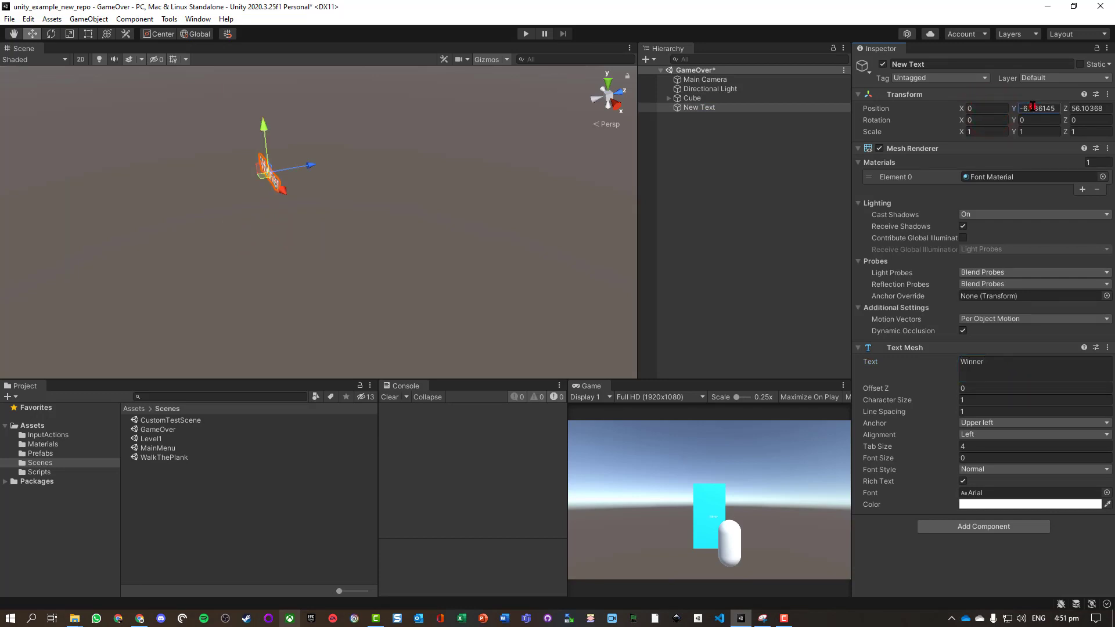
{"action": "type", "text": "0"}
{"action": "left_click", "coordinate": [1080, 108]}
{"action": "type", "text": "0"}
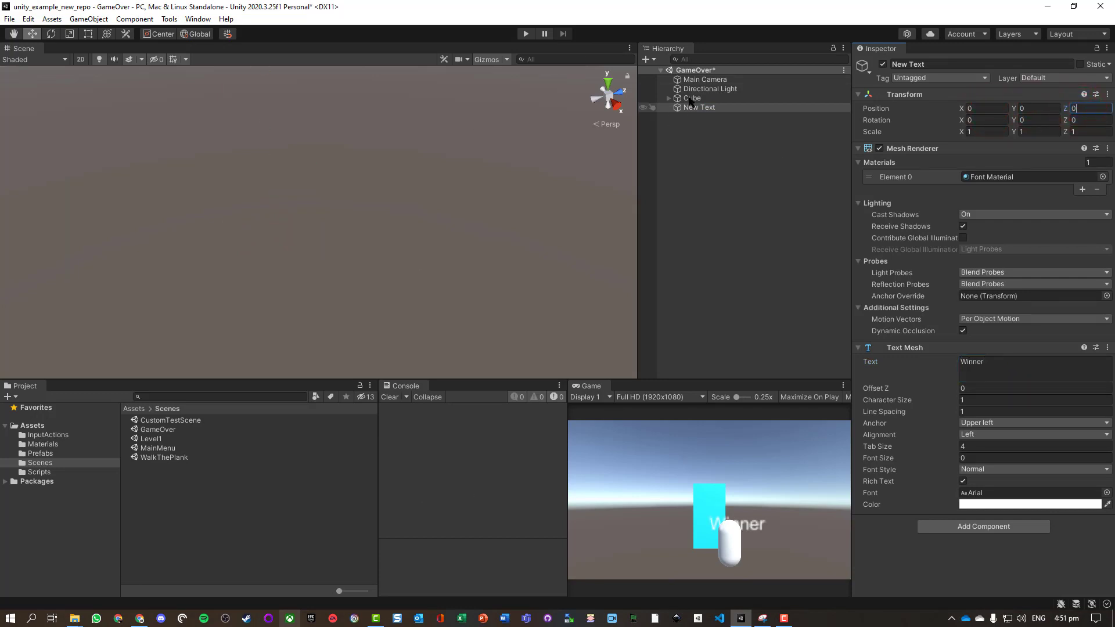
Step: Frame the main camera in the scene and set the Winner text's anchor to Middle center
{"action": "double_click", "coordinate": [702, 80]}
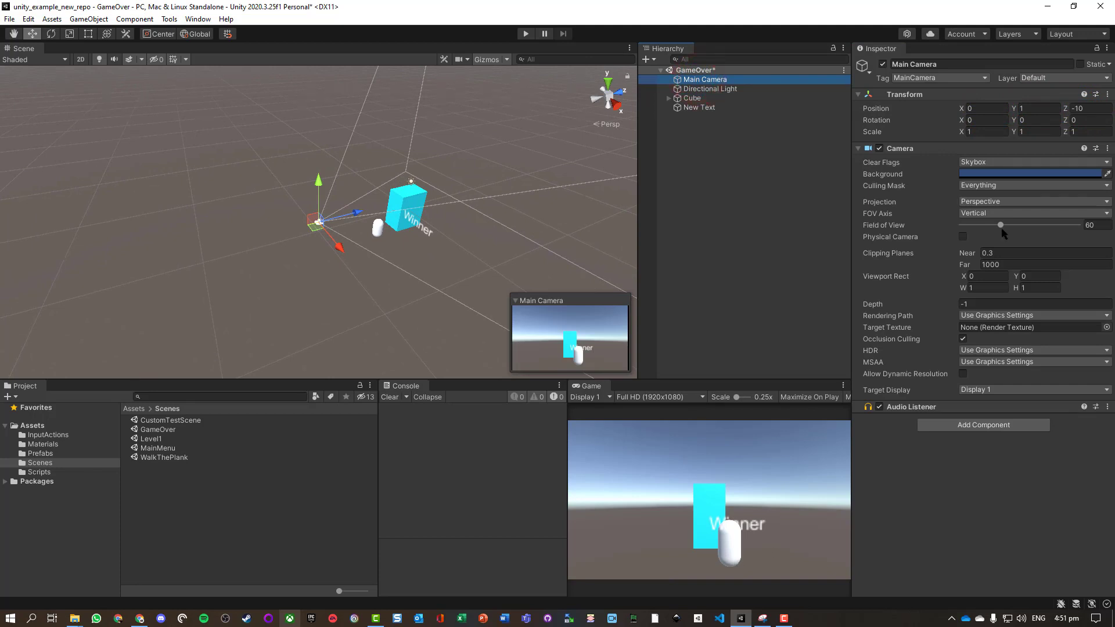
{"action": "left_click", "coordinate": [705, 107]}
{"action": "left_click", "coordinate": [987, 422]}
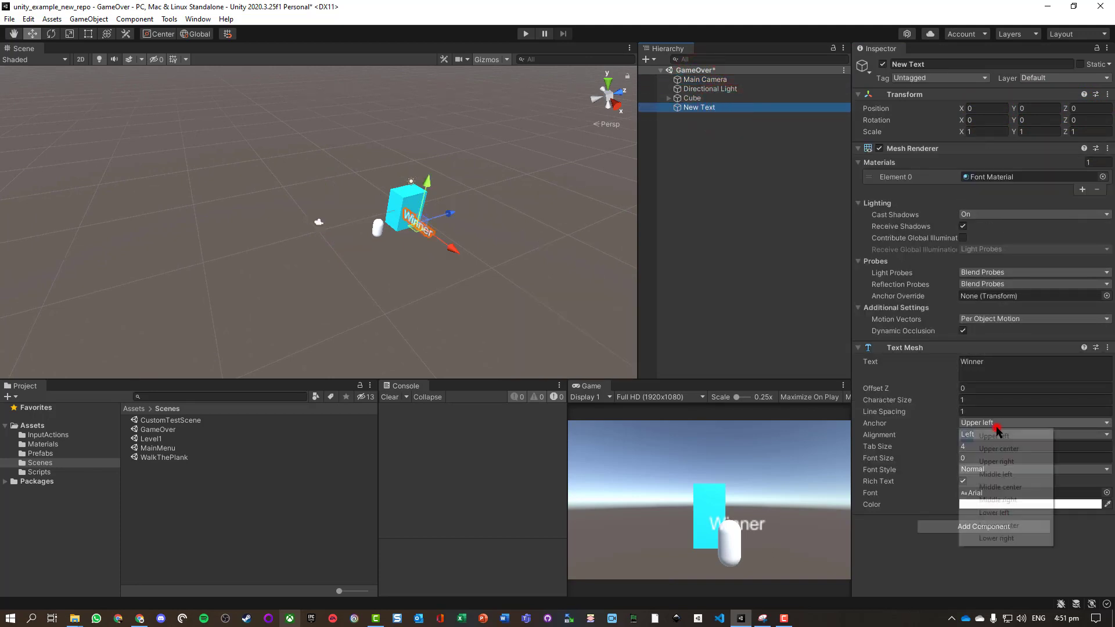
{"action": "left_click", "coordinate": [1000, 487]}
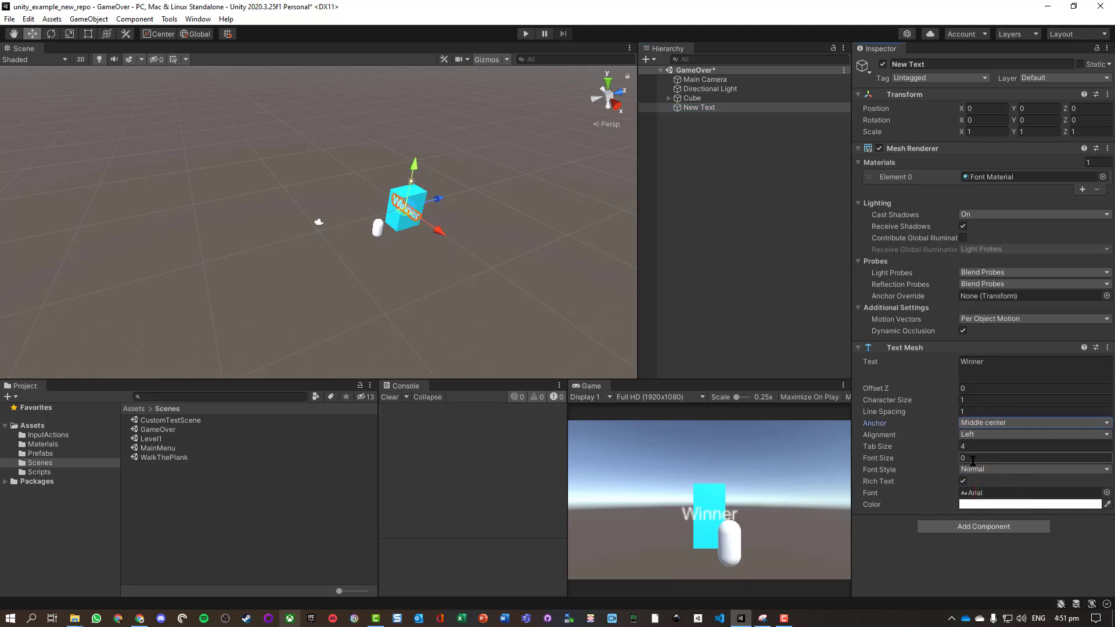
Step: Set the Winner text's font size to 40
{"action": "left_click", "coordinate": [972, 459]}
{"action": "type", "text": "30"}
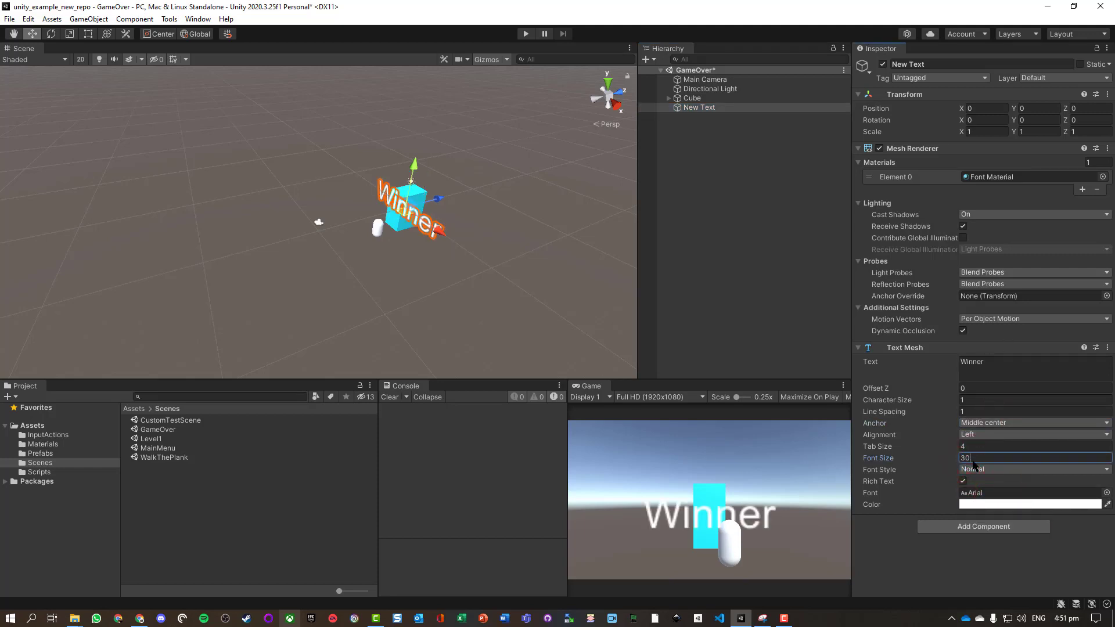
{"action": "key", "text": "BackSpace"}
{"action": "key", "text": "BackSpace"}
{"action": "type", "text": "40"}
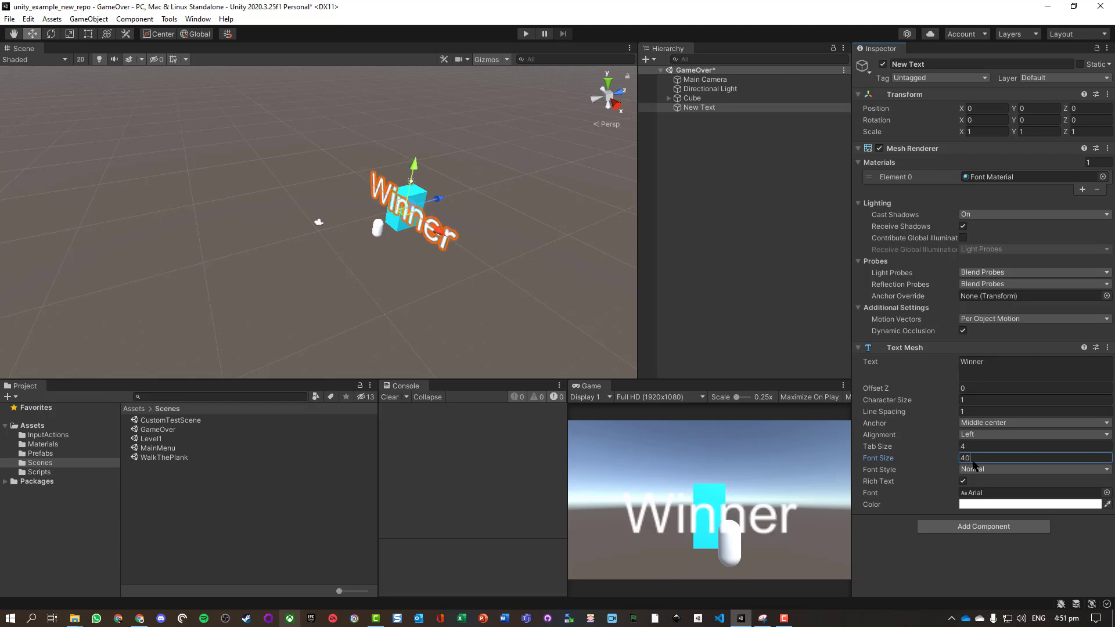
Step: Set the Winner text's color to red (FF1B00) and test-play the GameOver scene
{"action": "left_click", "coordinate": [966, 505]}
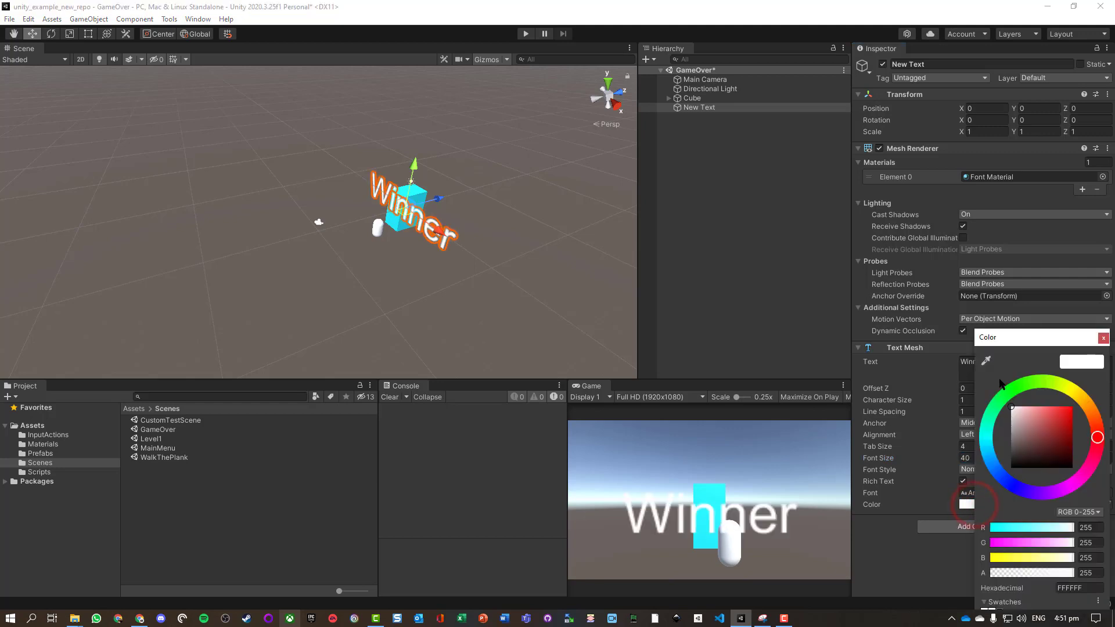
{"action": "left_click", "coordinate": [1012, 384]}
{"action": "left_click", "coordinate": [1039, 437]}
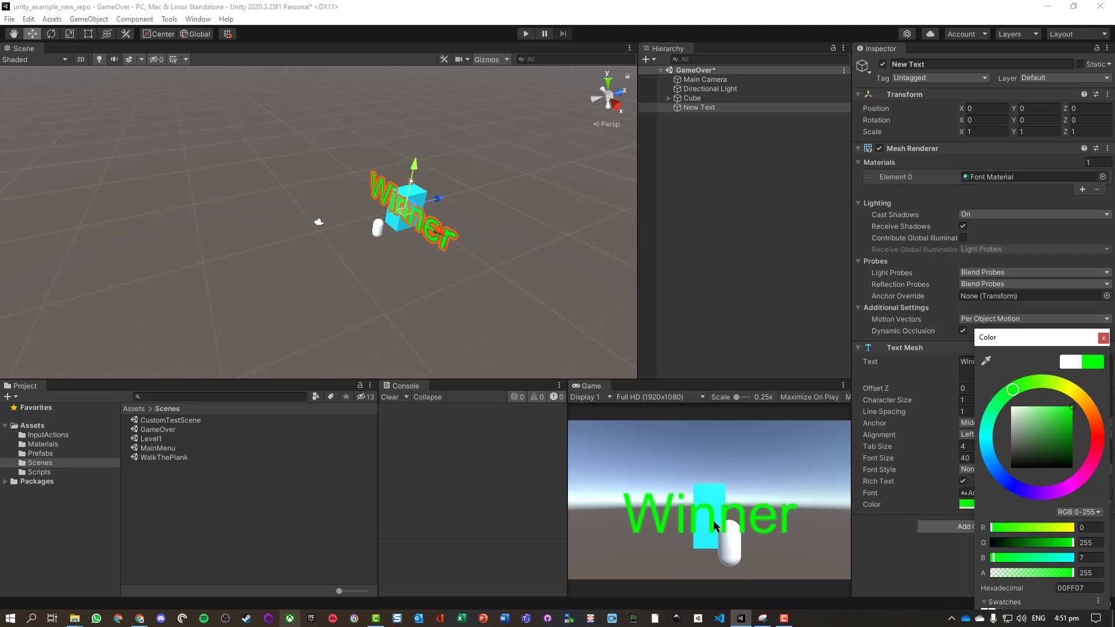
{"action": "left_click", "coordinate": [1096, 433]}
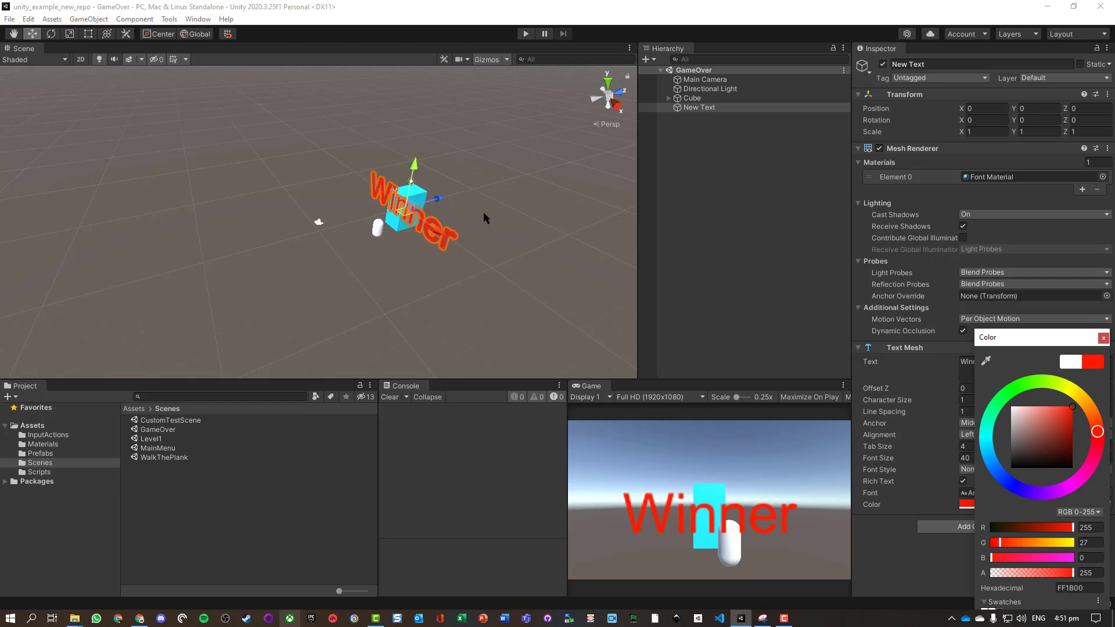
{"action": "left_click", "coordinate": [526, 33]}
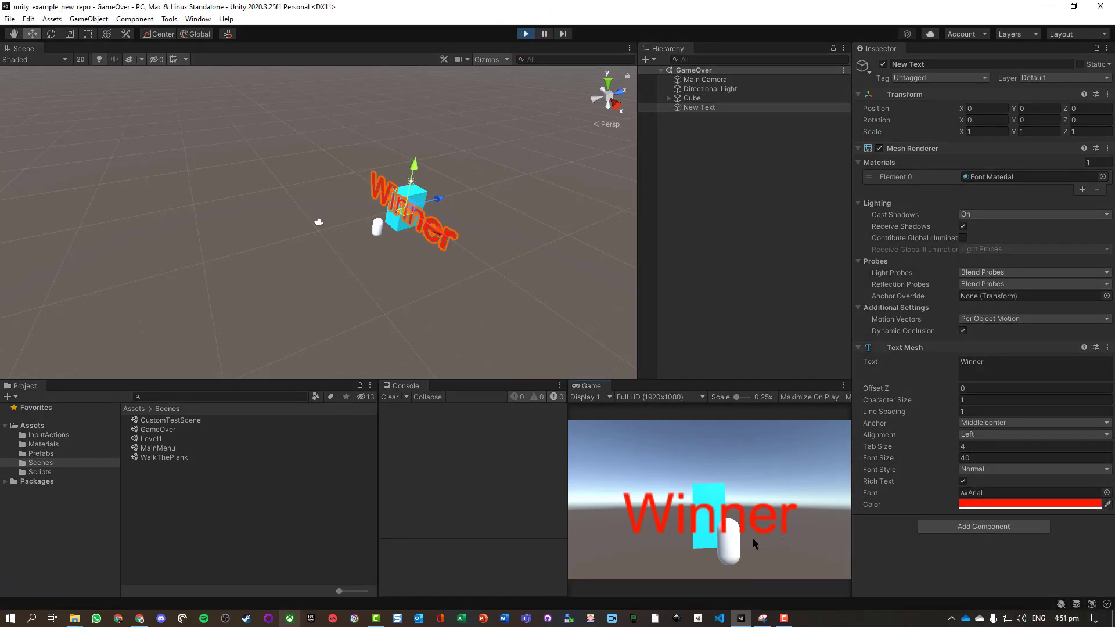
{"action": "left_click", "coordinate": [524, 34]}
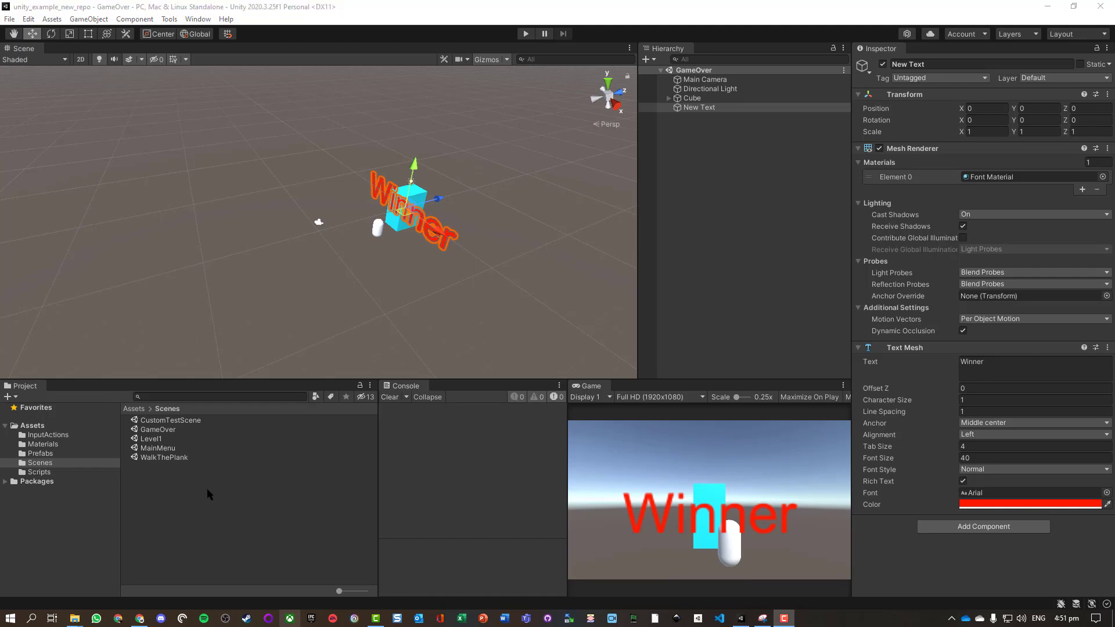
Step: Open the WalkThePlank scene and select the platform at the End sign
{"action": "double_click", "coordinate": [163, 458]}
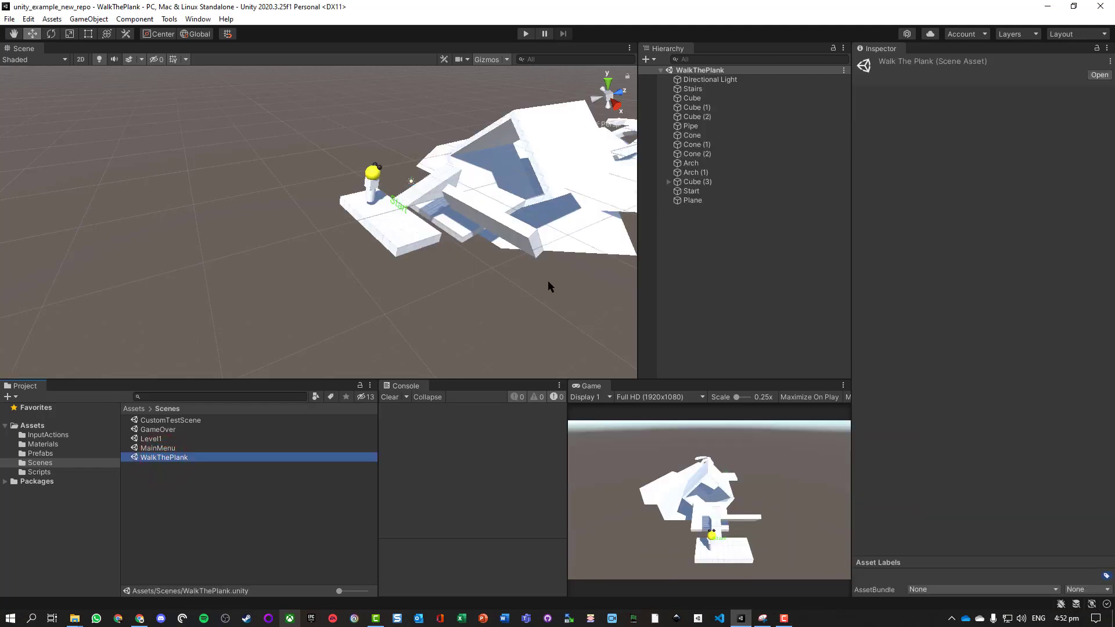
{"action": "right_click_drag", "start_coordinate": [548, 281], "coordinate": [543, 300]}
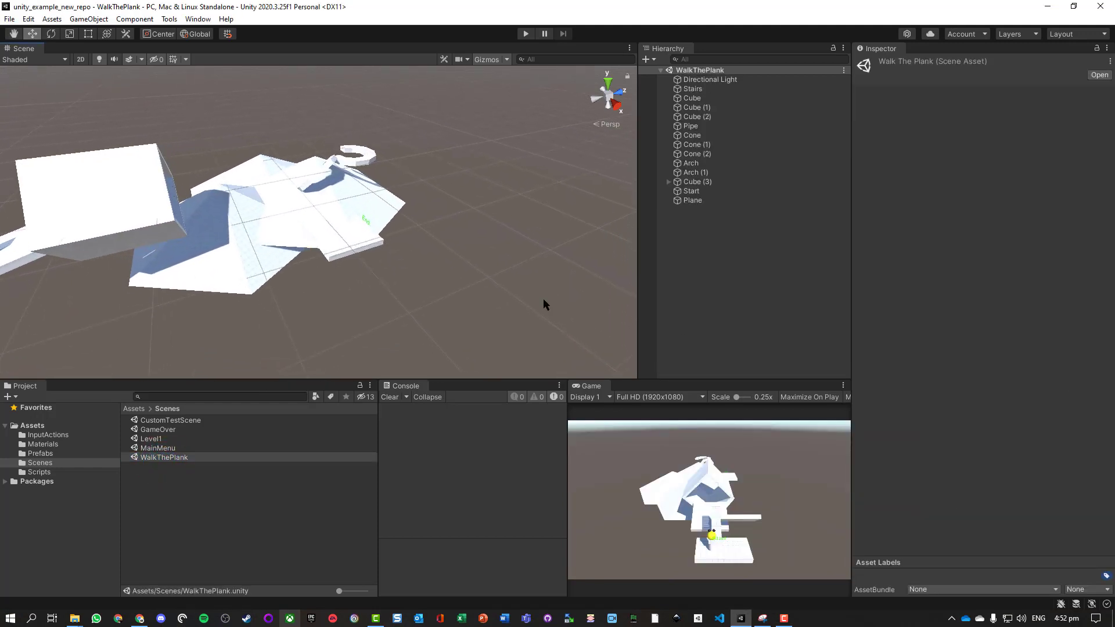
{"action": "scroll", "coordinate": [343, 254], "scroll_direction": "up", "scroll_amount": 6}
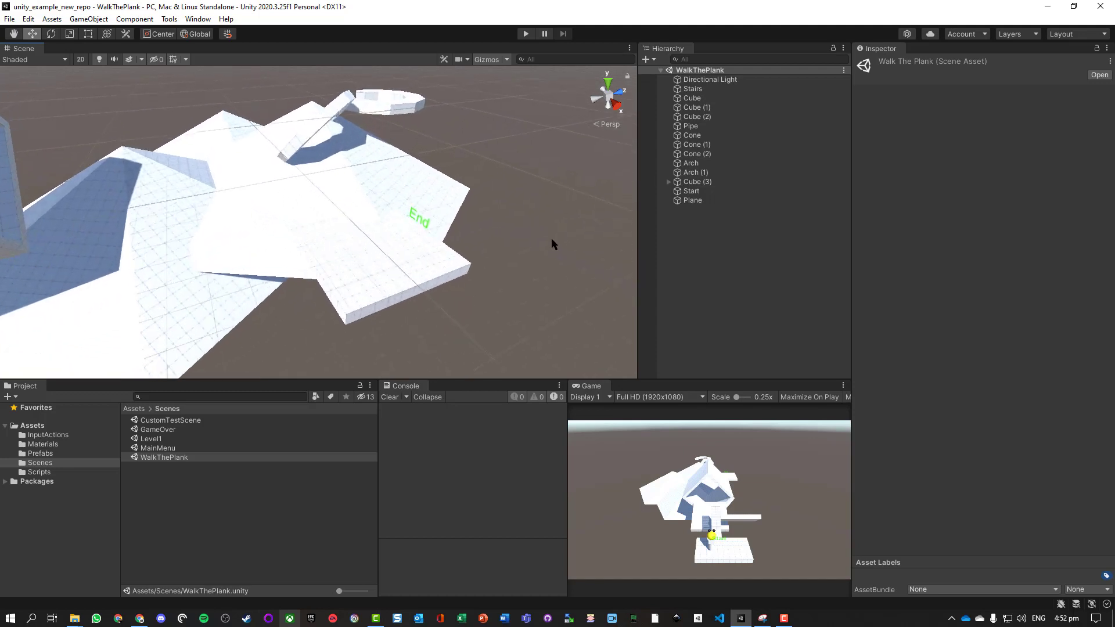
{"action": "scroll", "coordinate": [518, 266], "scroll_direction": "up", "scroll_amount": 1}
{"action": "left_click", "coordinate": [489, 268]}
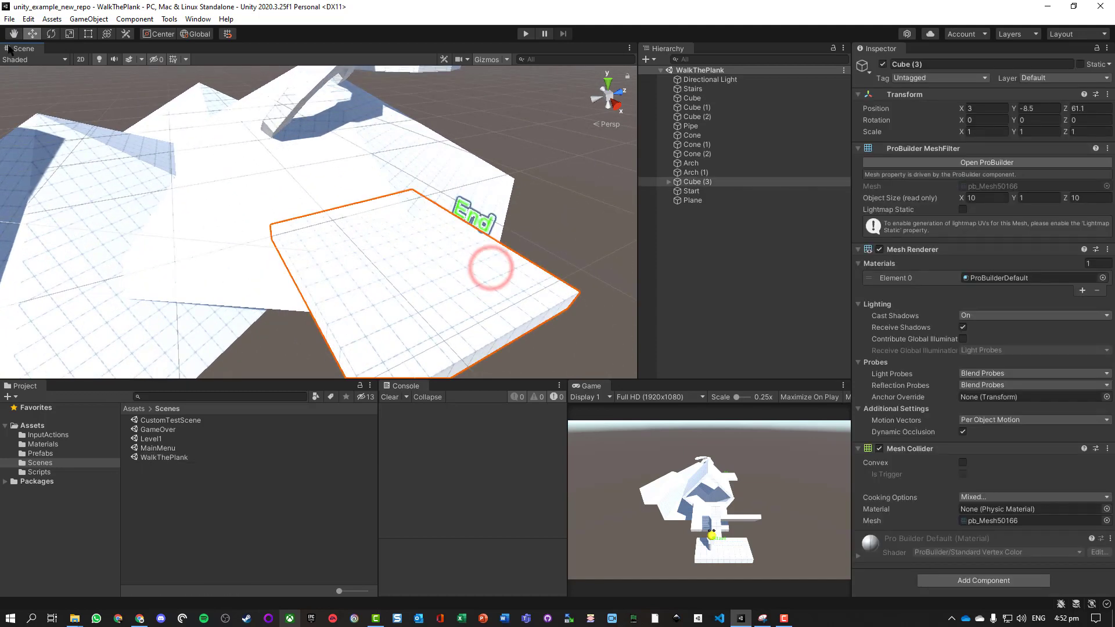
Step: Create a 3D cube, bring it near the level, and make it a child of the end platform Cube (3)
{"action": "left_click", "coordinate": [87, 19]}
{"action": "left_click", "coordinate": [119, 70]}
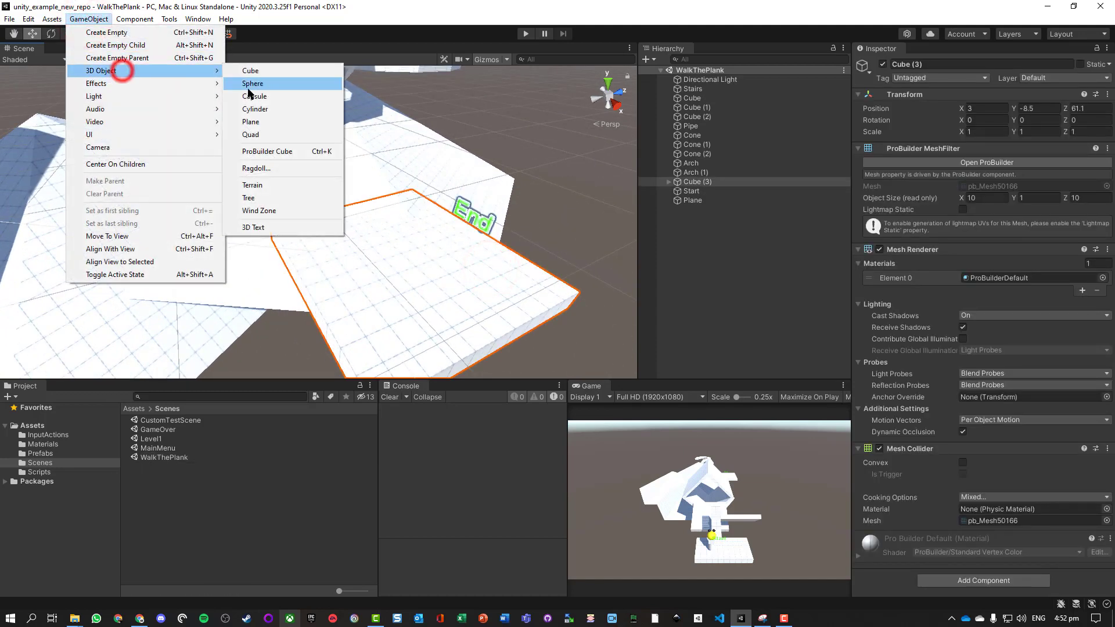
{"action": "left_click", "coordinate": [259, 76]}
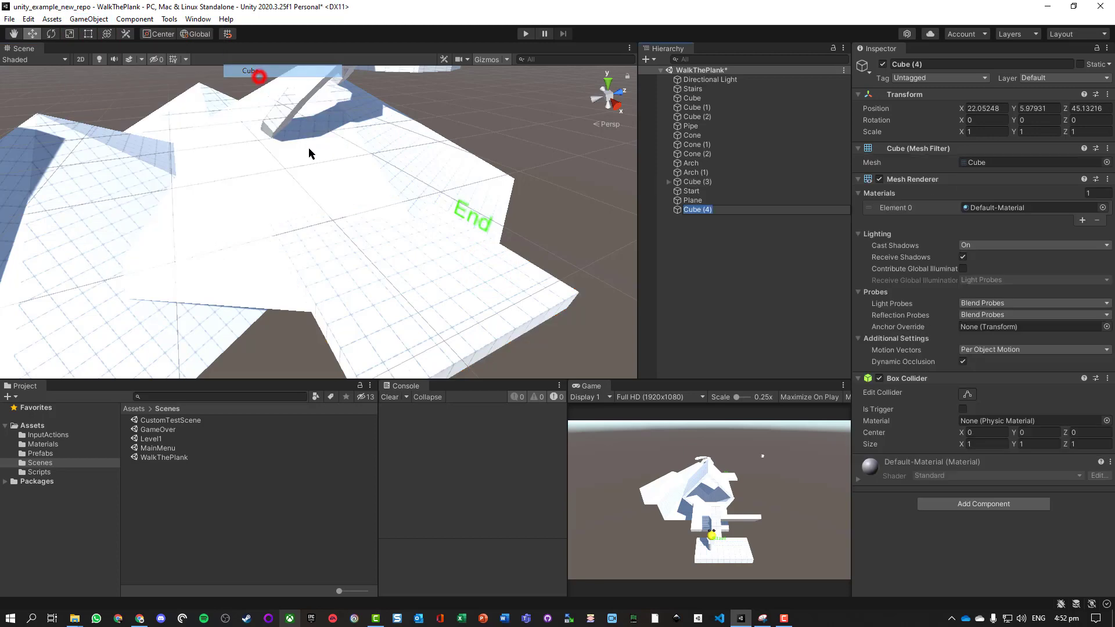
{"action": "double_click", "coordinate": [677, 210]}
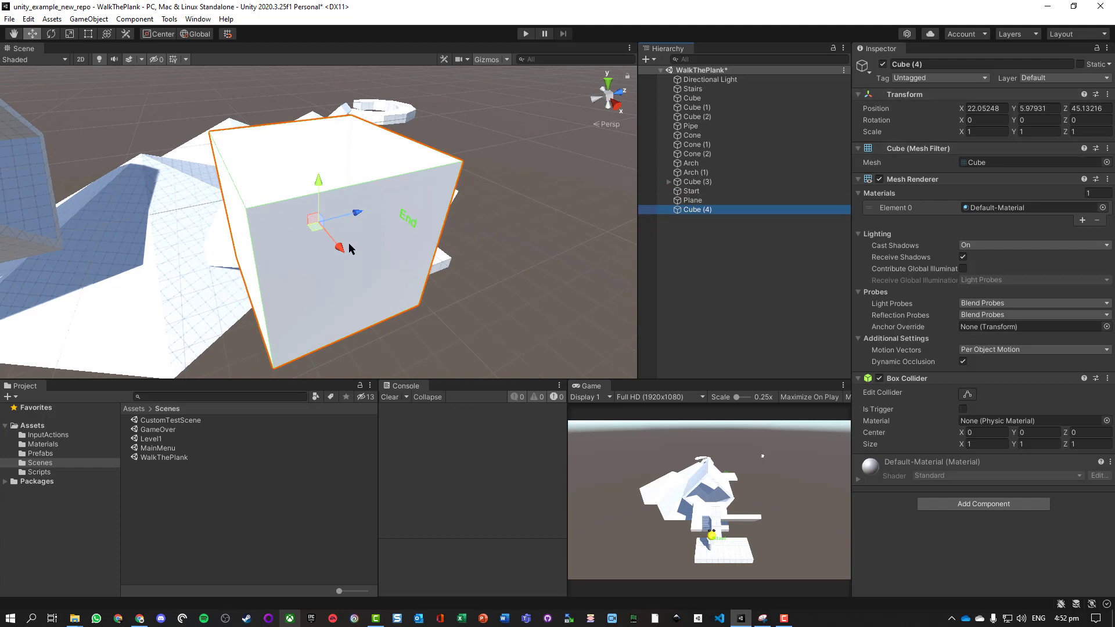
{"action": "left_click_drag", "start_coordinate": [349, 248], "coordinate": [197, 108]}
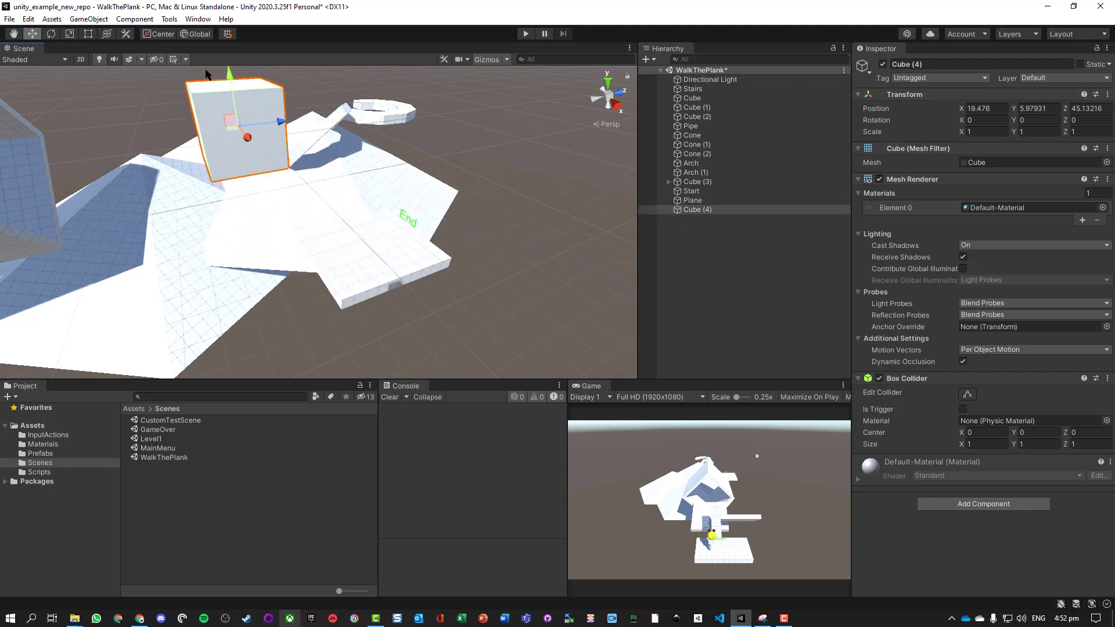
{"action": "left_click_drag", "start_coordinate": [231, 73], "coordinate": [248, 177]}
{"action": "left_click", "coordinate": [693, 210]}
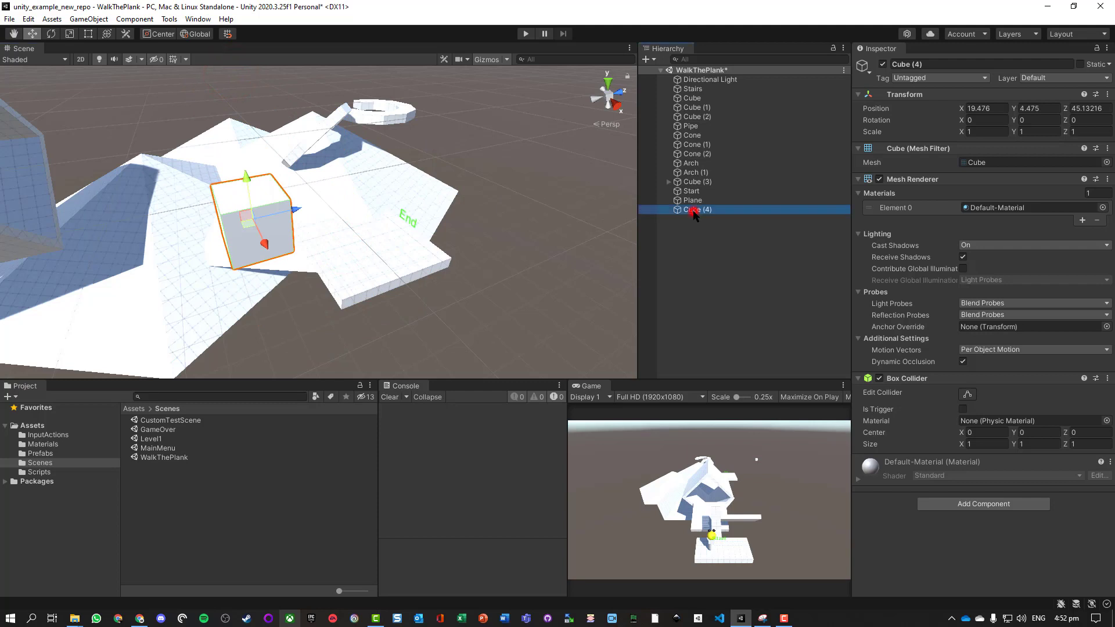
{"action": "left_click_drag", "start_coordinate": [693, 213], "coordinate": [704, 182]}
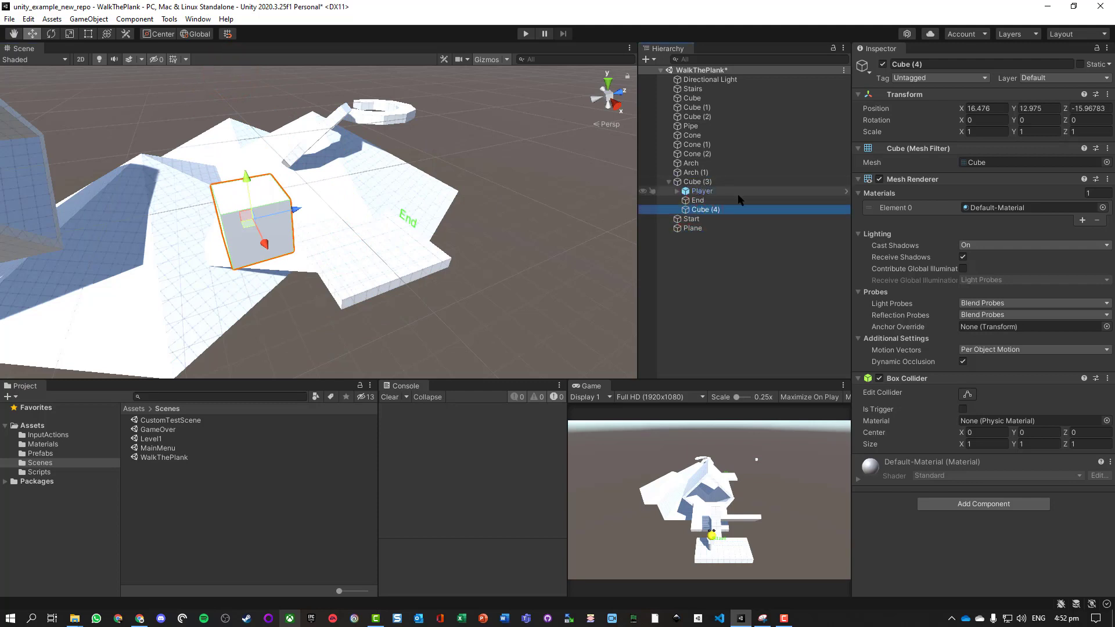
Step: Set the new cube's position relative to the platform to X 0, Y 0, Z 0
{"action": "left_click", "coordinate": [988, 108]}
{"action": "type", "text": "0"}
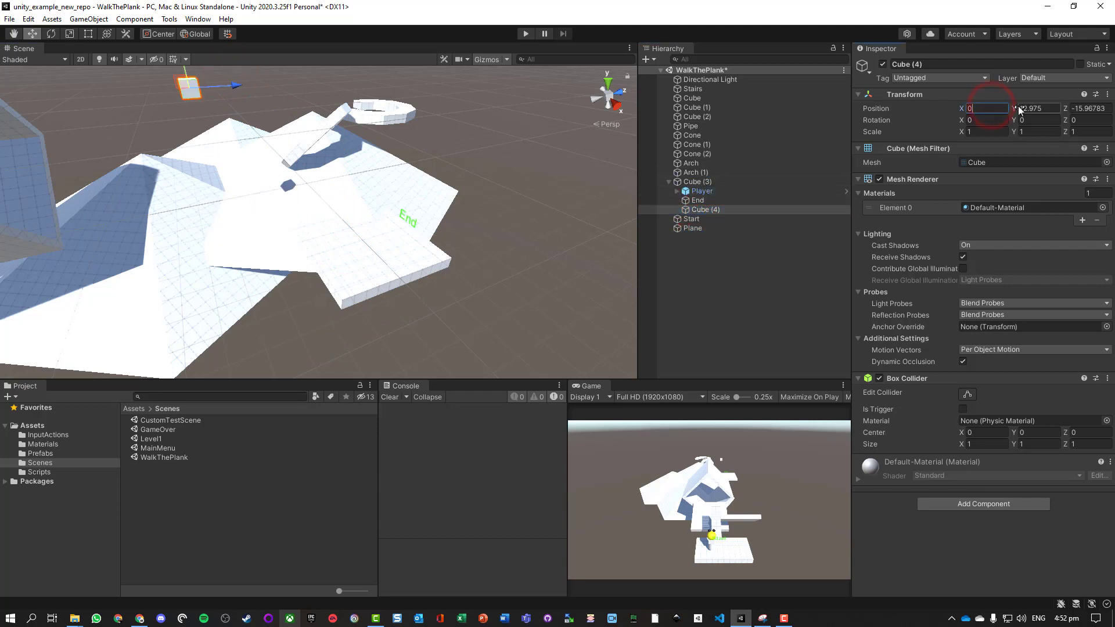
{"action": "left_click", "coordinate": [1024, 108]}
{"action": "type", "text": "0"}
{"action": "left_click", "coordinate": [1079, 108]}
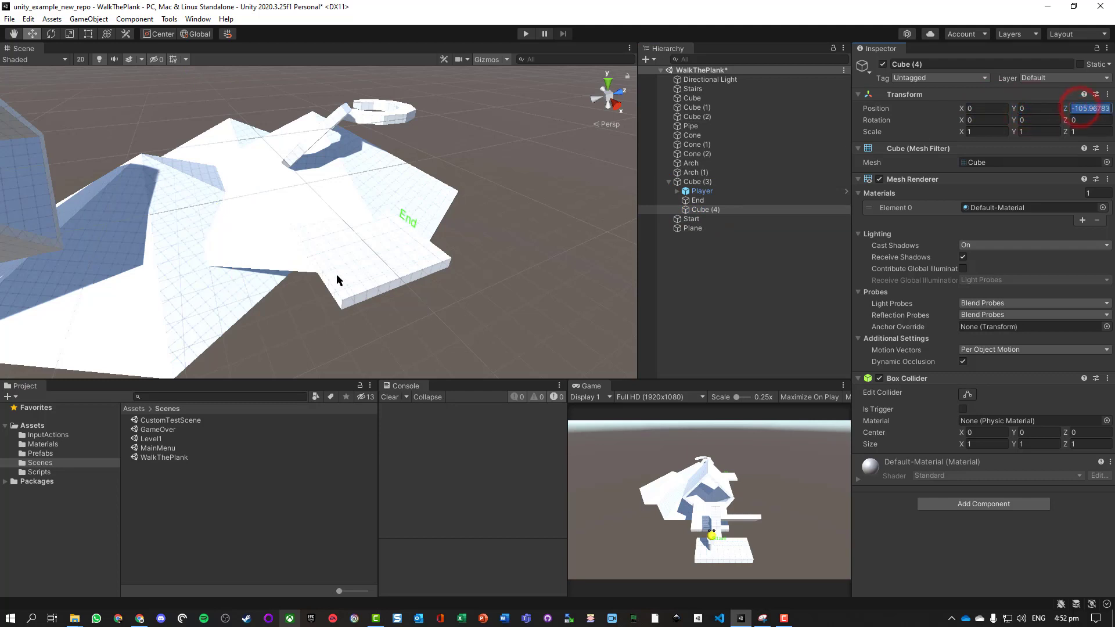
{"action": "double_click", "coordinate": [706, 209]}
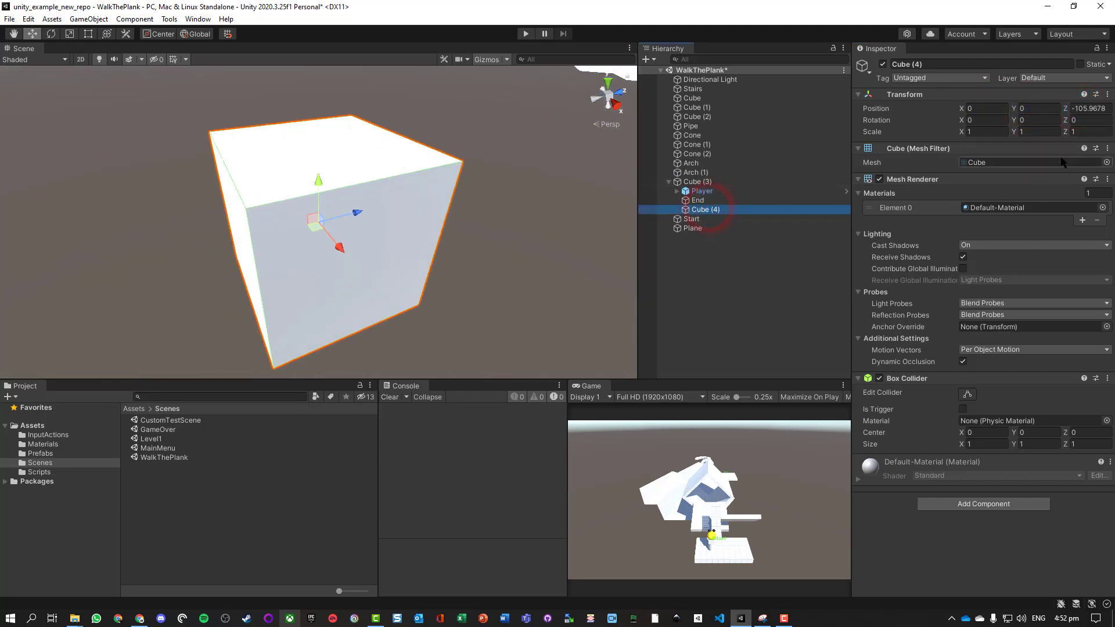
{"action": "scroll", "coordinate": [510, 202], "scroll_direction": "down", "scroll_amount": 3}
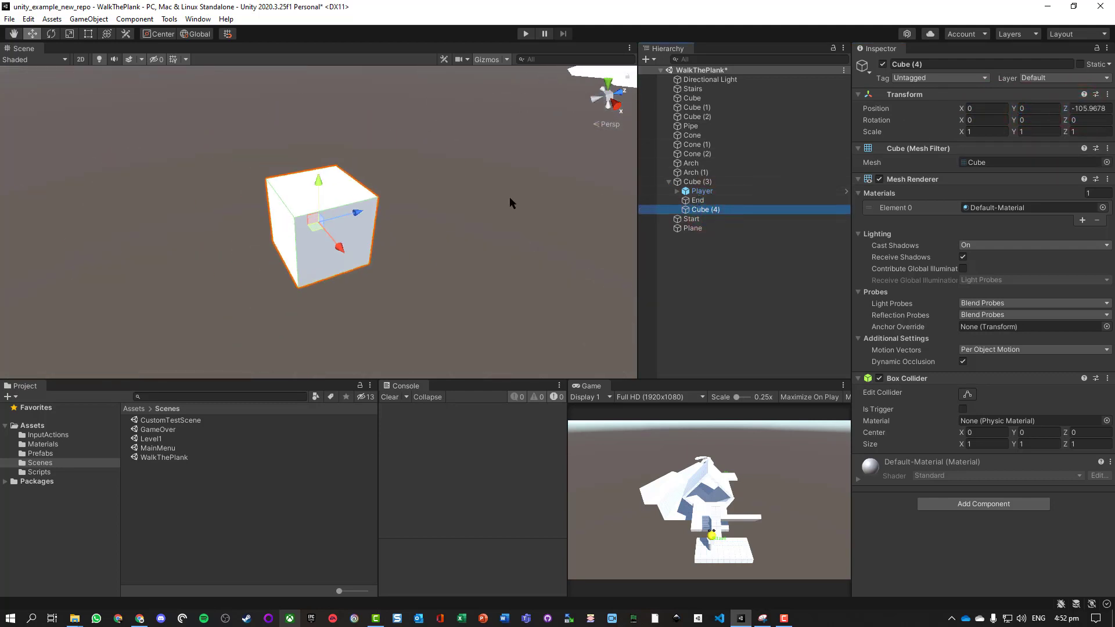
{"action": "left_click", "coordinate": [1089, 108]}
{"action": "type", "text": "0"}
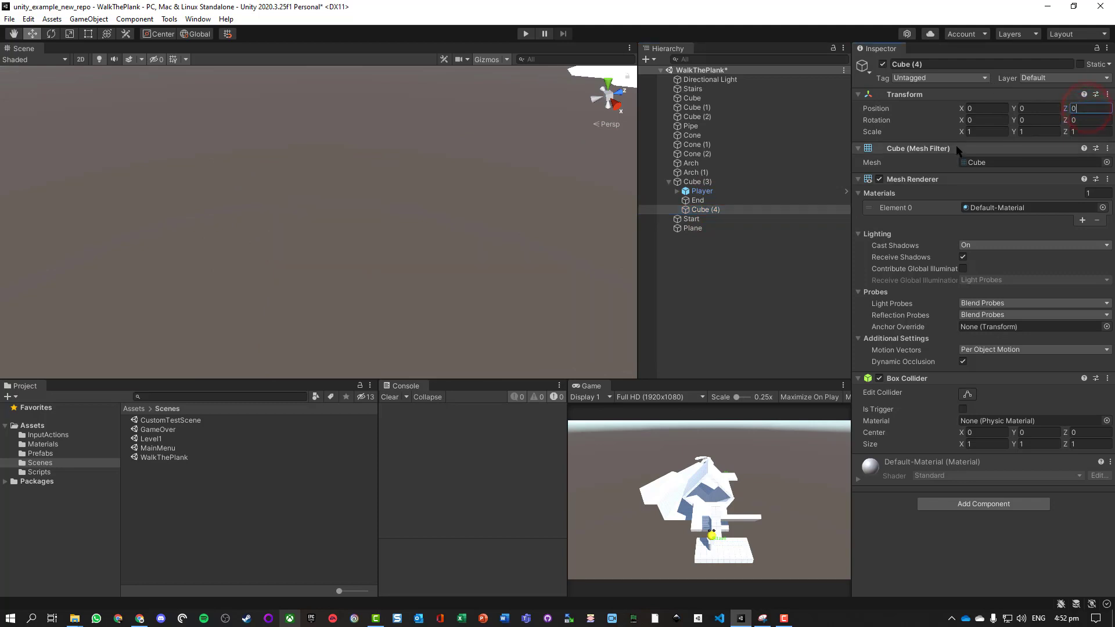
{"action": "double_click", "coordinate": [694, 182]}
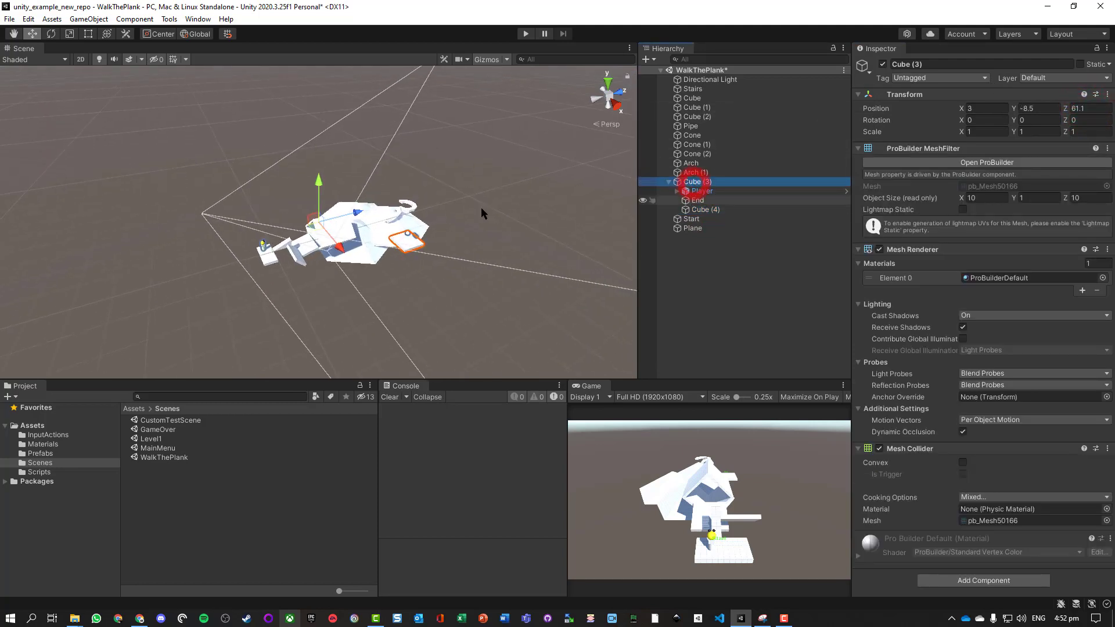
{"action": "double_click", "coordinate": [701, 209]}
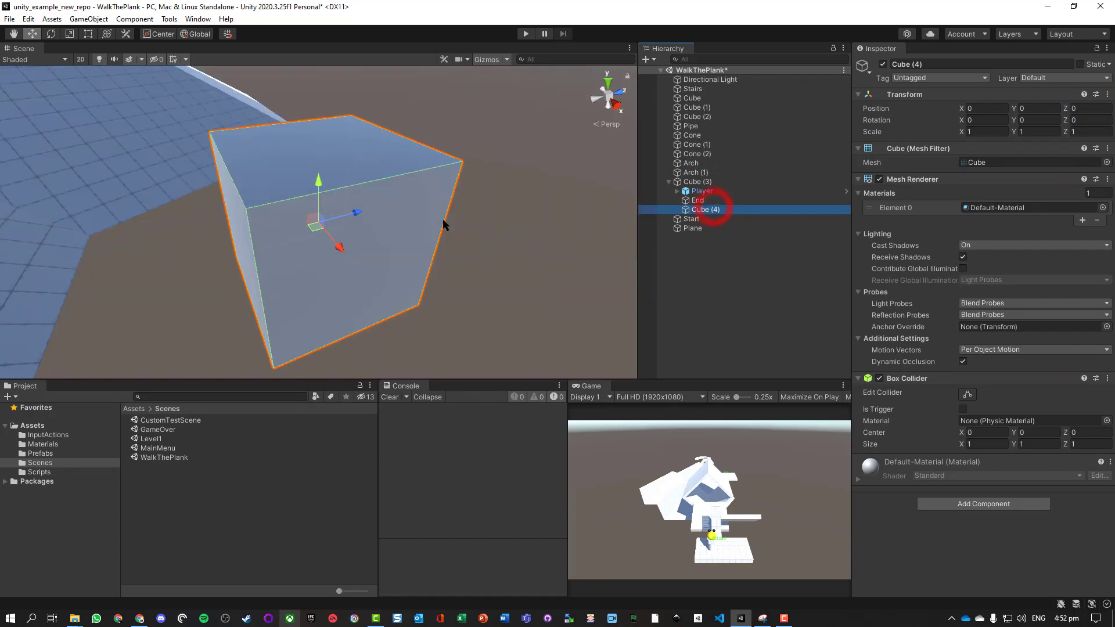
Step: Move the cube up onto the end platform beside the End sign, at about X 5.01, Y 1.47, Z -3
{"action": "scroll", "coordinate": [443, 224], "scroll_direction": "down", "scroll_amount": 10}
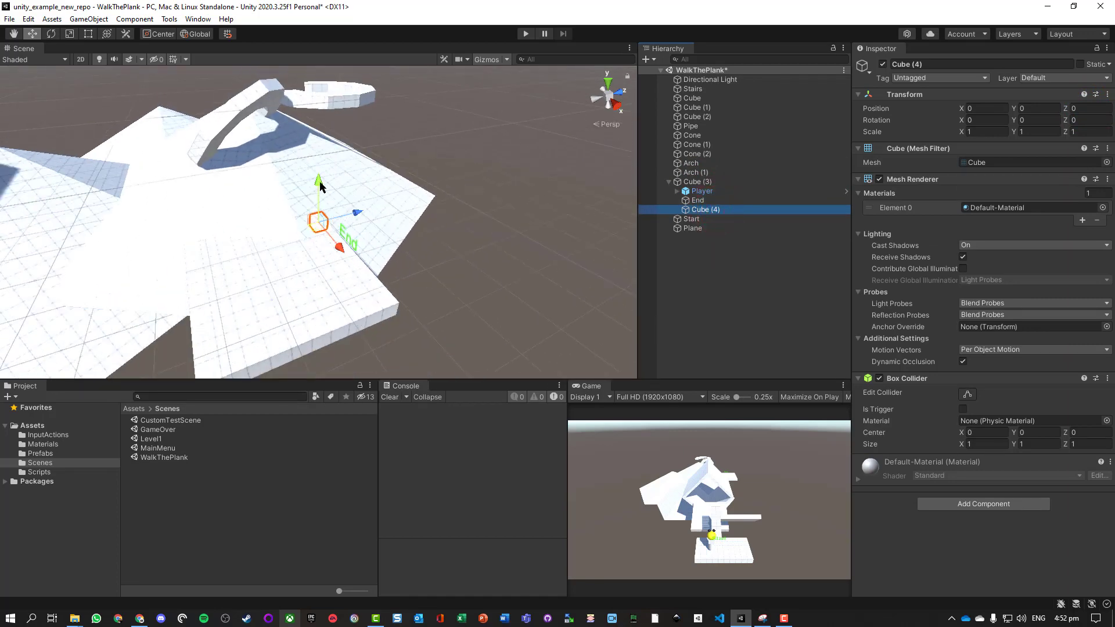
{"action": "left_click_drag", "start_coordinate": [320, 183], "coordinate": [319, 169]}
{"action": "left_click_drag", "start_coordinate": [469, 262], "coordinate": [200, 218], "text": "alt"}
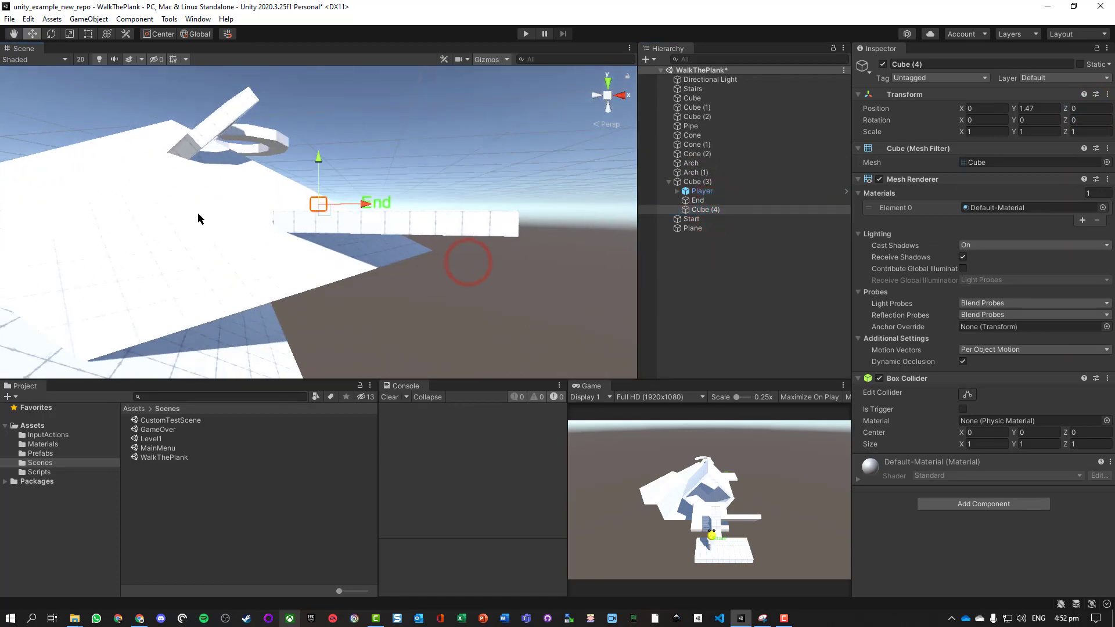
{"action": "left_click_drag", "start_coordinate": [473, 192], "coordinate": [391, 273], "text": "alt"}
{"action": "left_click_drag", "start_coordinate": [339, 192], "coordinate": [393, 251]}
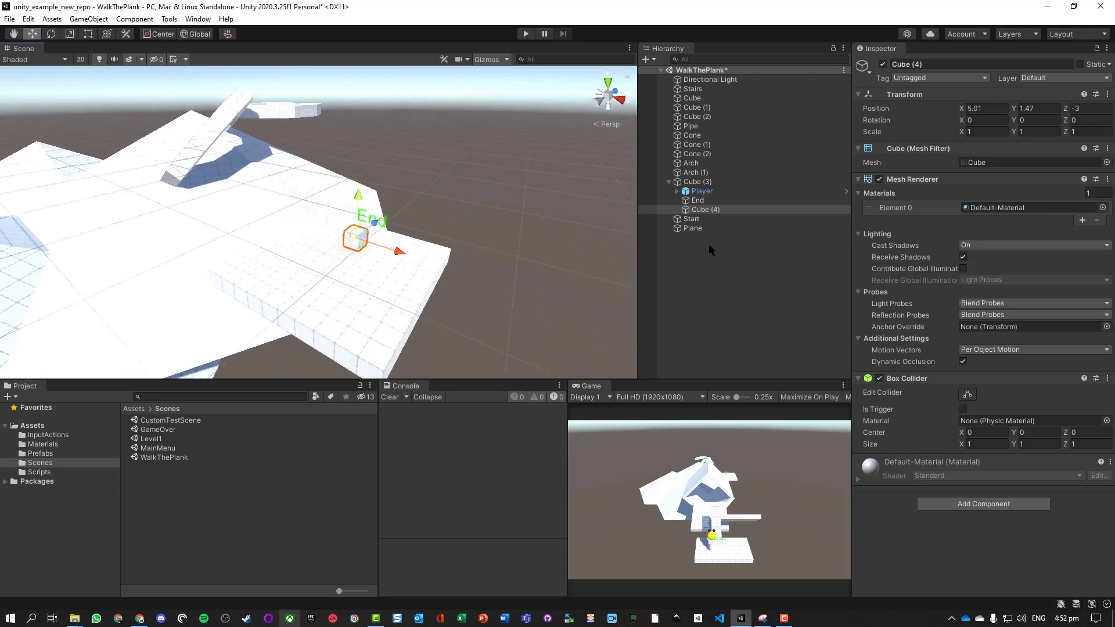
Step: Set the cube's scale to X 5, Y 2, Z 3
{"action": "left_click", "coordinate": [983, 129]}
{"action": "type", "text": "30"}
{"action": "key", "text": "BackSpace"}
{"action": "key", "text": "BackSpace"}
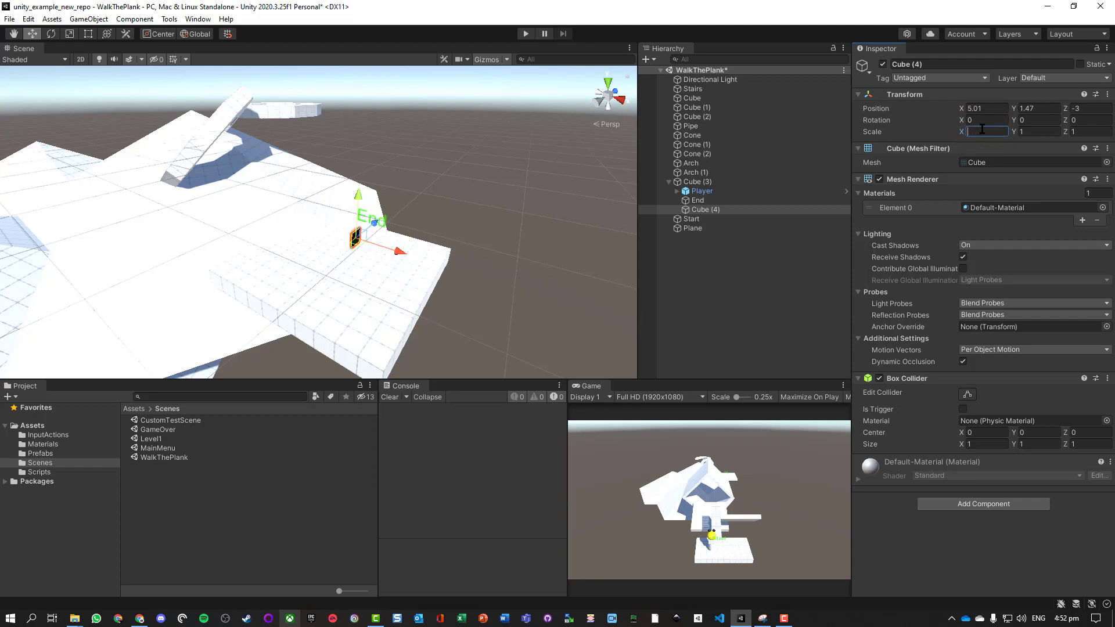
{"action": "type", "text": "5"}
{"action": "type", "text": "2"}
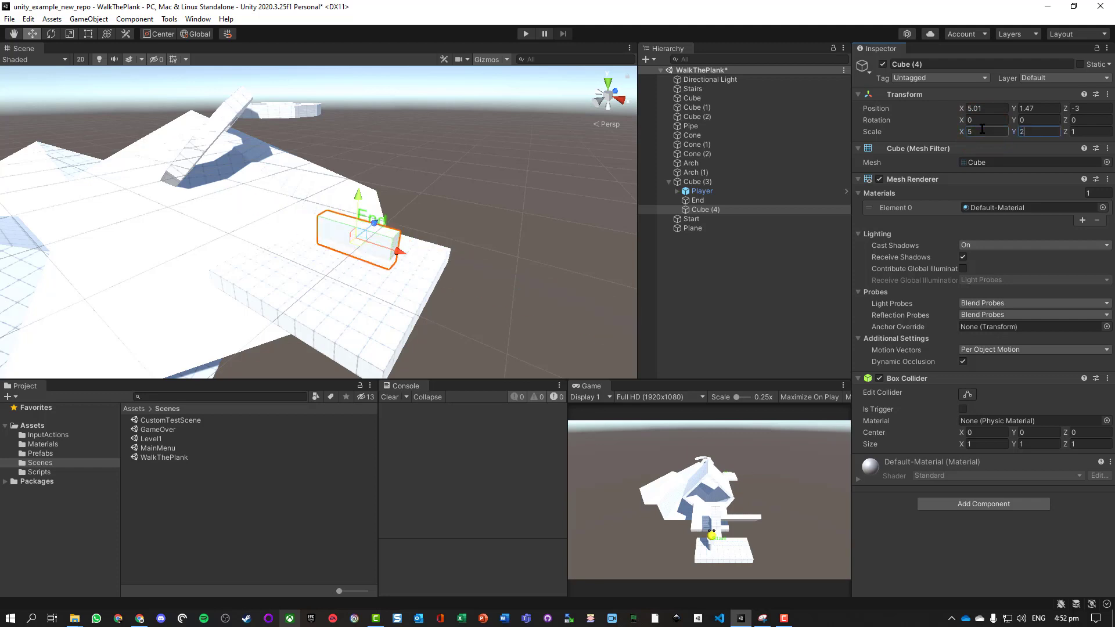
{"action": "key", "text": "Tab"}
{"action": "type", "text": "3"}
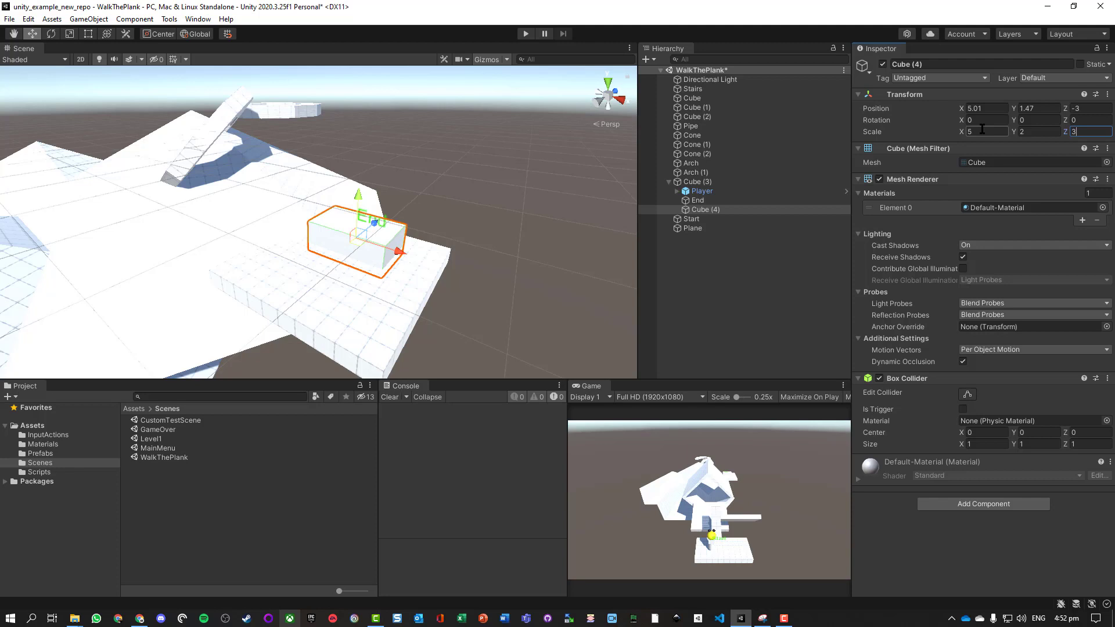
Step: Give the cube a blue label icon and rename it ChangeLevel
{"action": "left_click", "coordinate": [868, 69]}
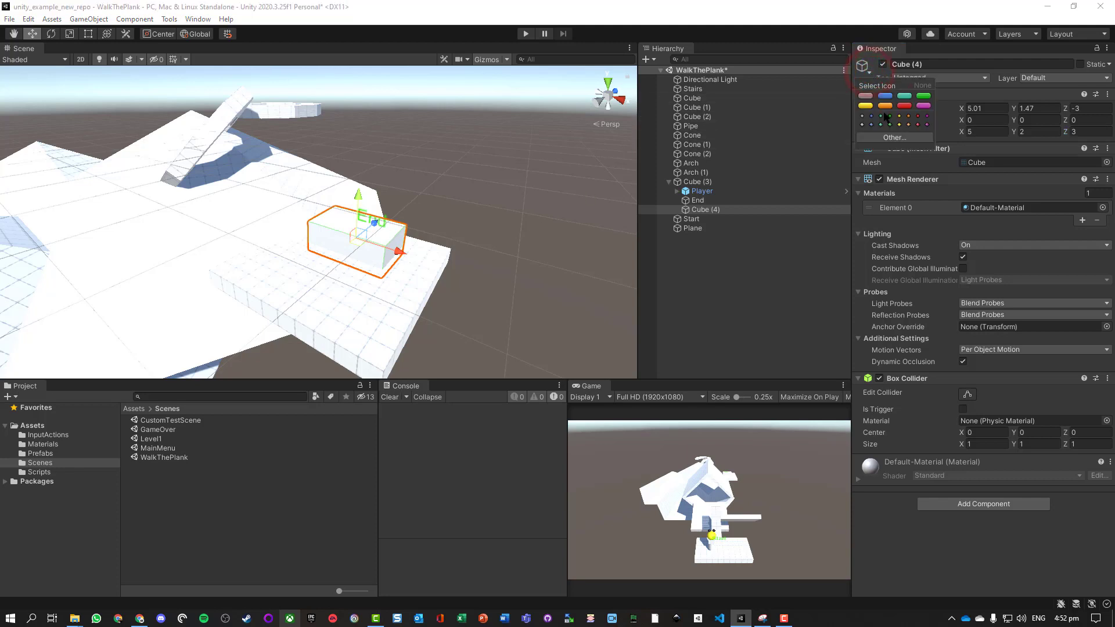
{"action": "left_click", "coordinate": [884, 97]}
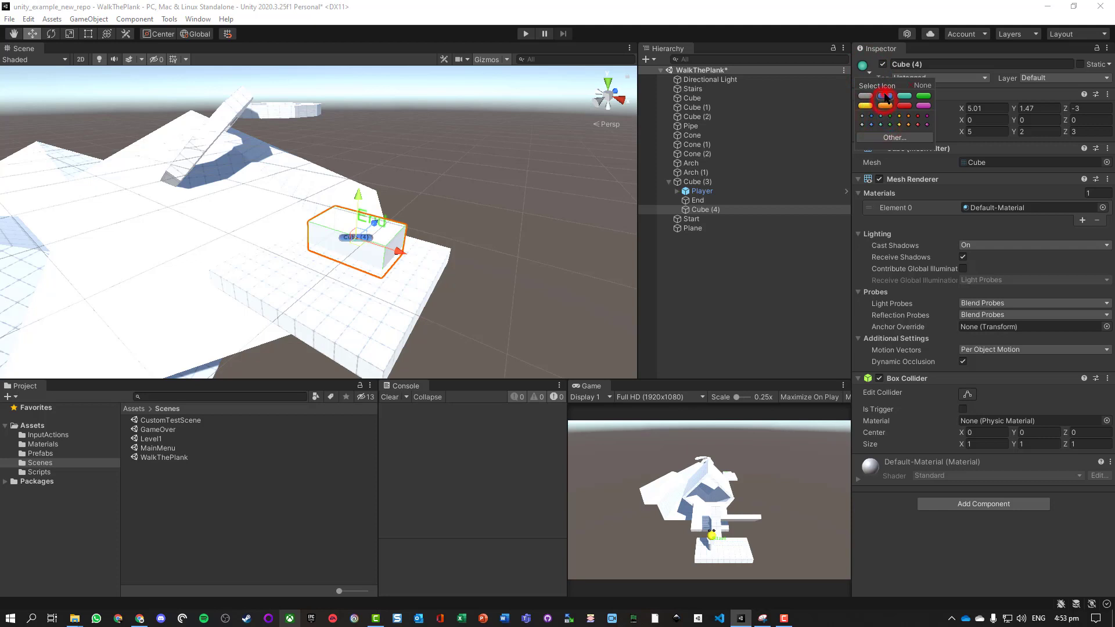
{"action": "left_click", "coordinate": [701, 211]}
{"action": "type", "text": "C"}
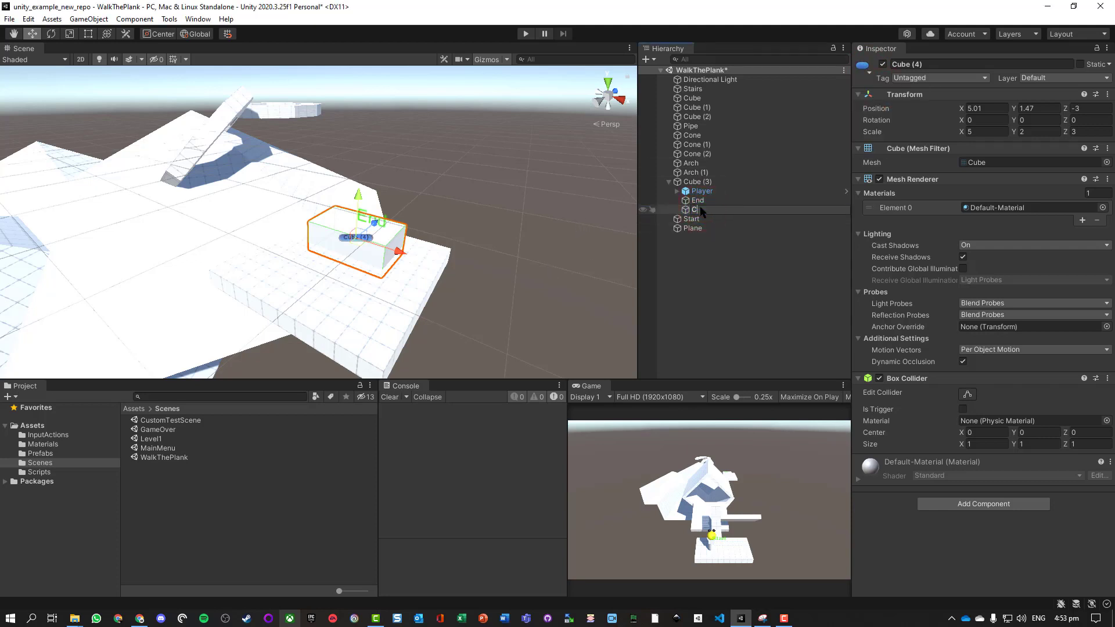
{"action": "type", "text": "hangeLevel"}
{"action": "key", "text": "Return"}
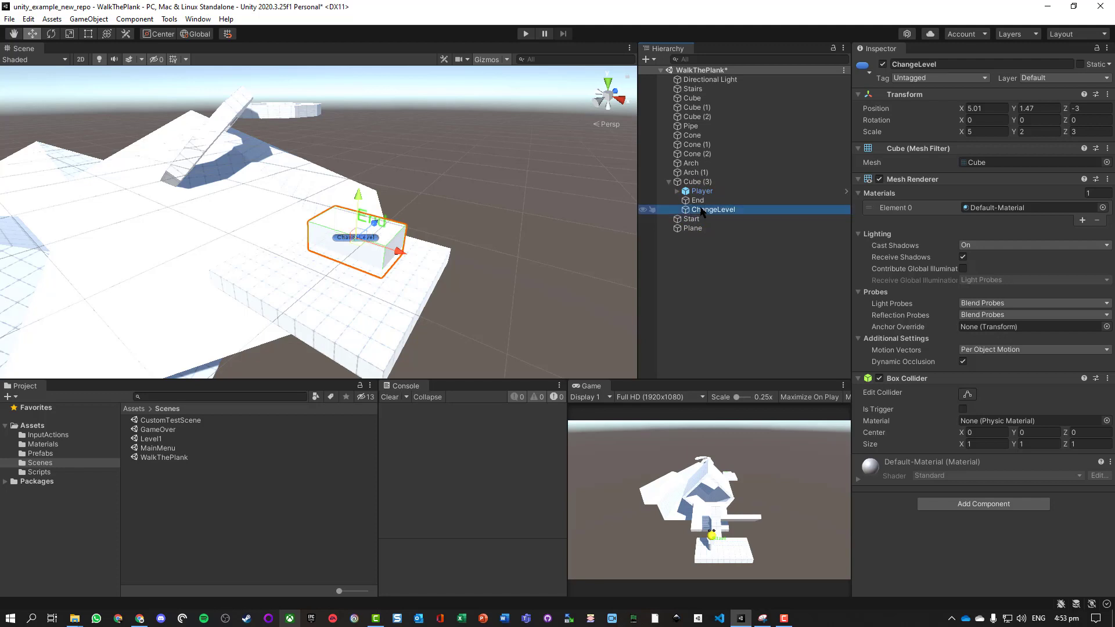
Step: Make the ChangeLevel cube's box collider a trigger and save the scene
{"action": "left_click", "coordinate": [567, 257]}
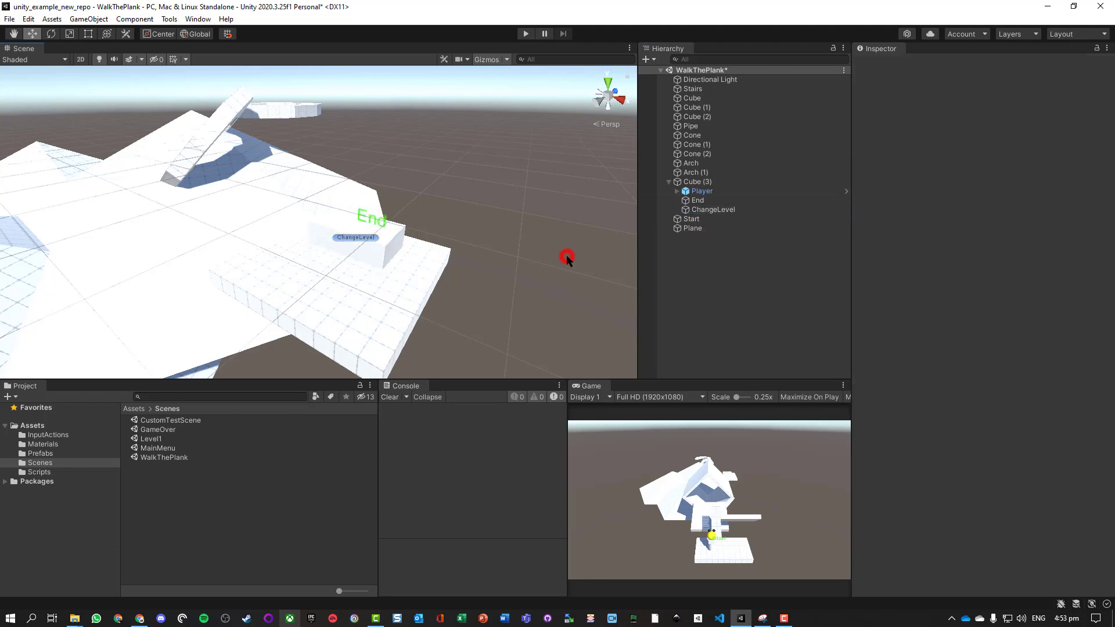
{"action": "left_click", "coordinate": [376, 247]}
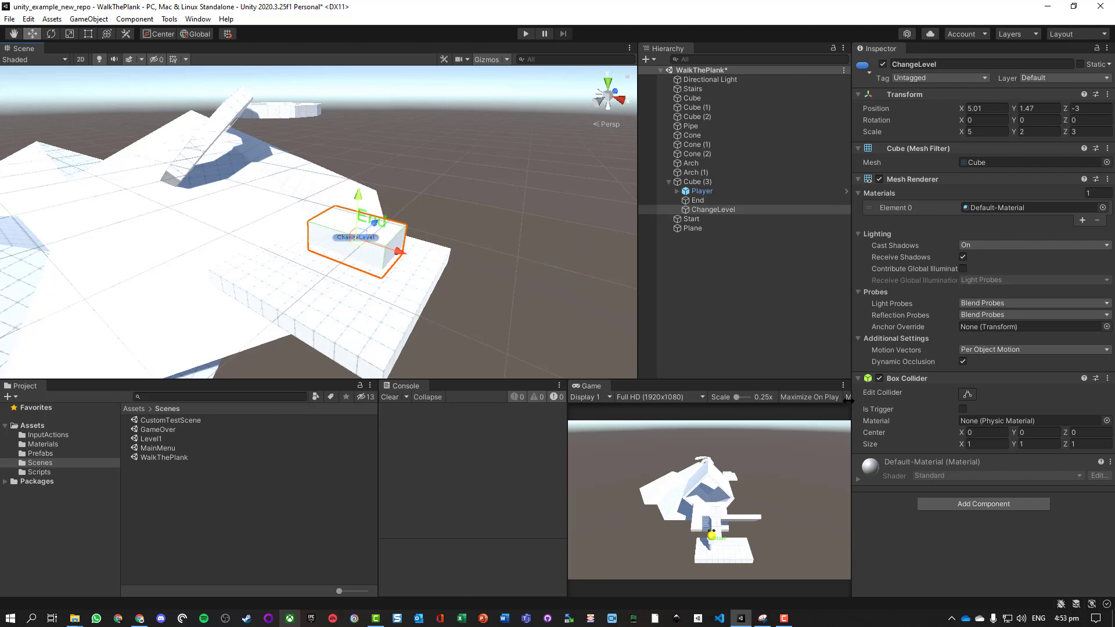
{"action": "left_click", "coordinate": [963, 410]}
{"action": "key", "text": "ctrl+s"}
Step: Move the Player from the start to above the end platform, at about X 2.65, Y 2.95, Z -7.13
{"action": "scroll", "coordinate": [465, 269], "scroll_direction": "down", "scroll_amount": 8}
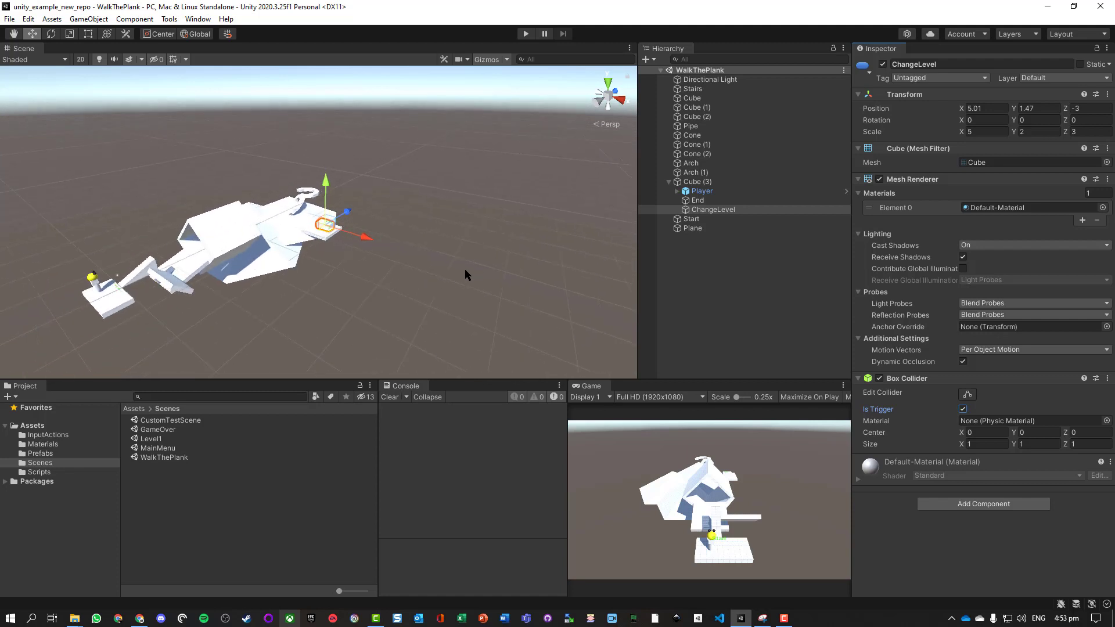
{"action": "left_click", "coordinate": [94, 280]}
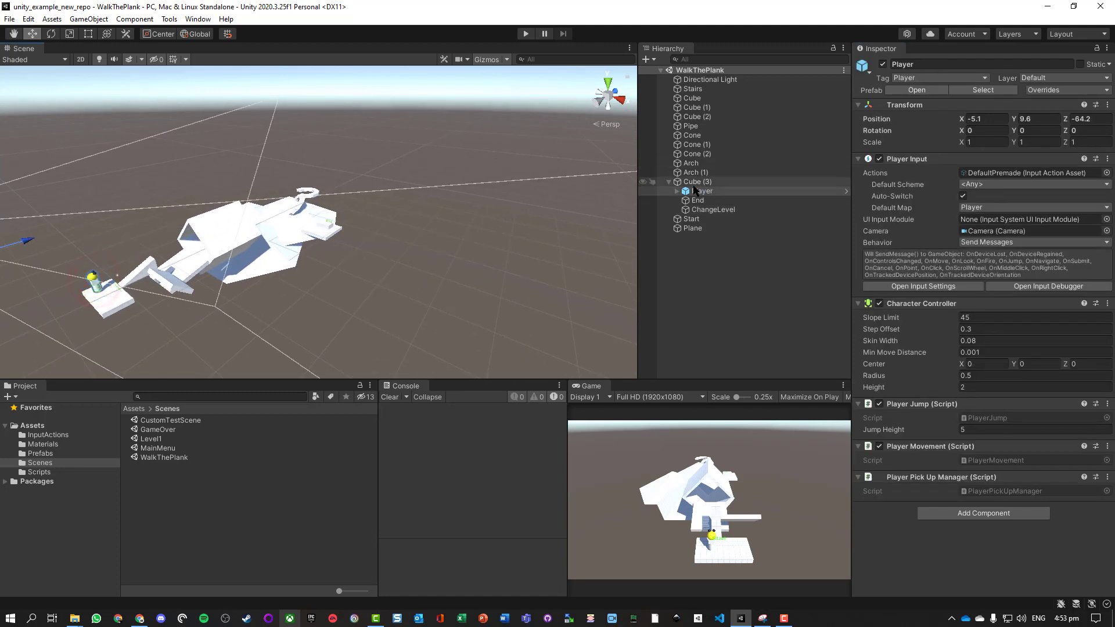
{"action": "left_click", "coordinate": [695, 193]}
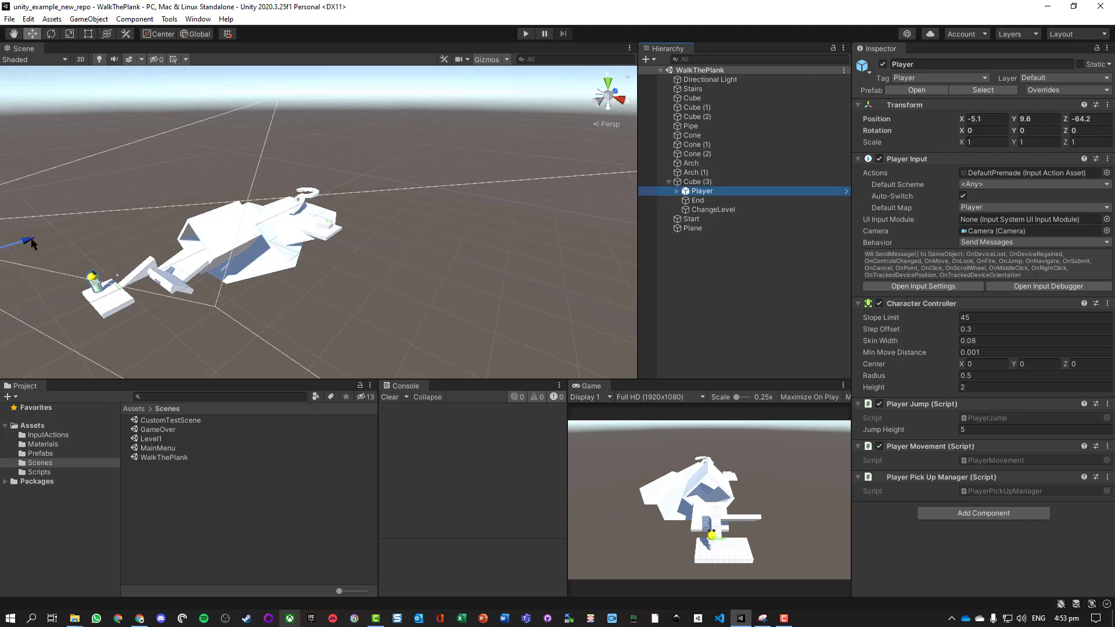
{"action": "left_click_drag", "start_coordinate": [30, 239], "coordinate": [309, 170]}
{"action": "left_click_drag", "start_coordinate": [269, 121], "coordinate": [272, 159]}
{"action": "right_click", "coordinate": [326, 279]}
{"action": "scroll", "coordinate": [298, 257], "scroll_direction": "up", "scroll_amount": 6}
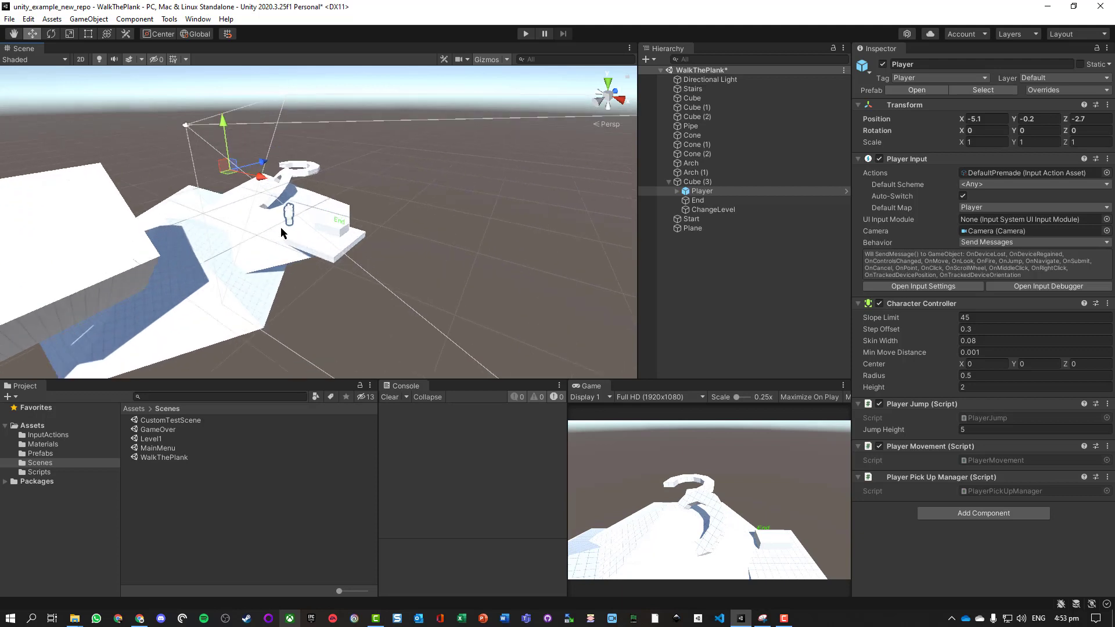
{"action": "scroll", "coordinate": [280, 228], "scroll_direction": "up", "scroll_amount": 4}
{"action": "left_click_drag", "start_coordinate": [198, 141], "coordinate": [226, 194]}
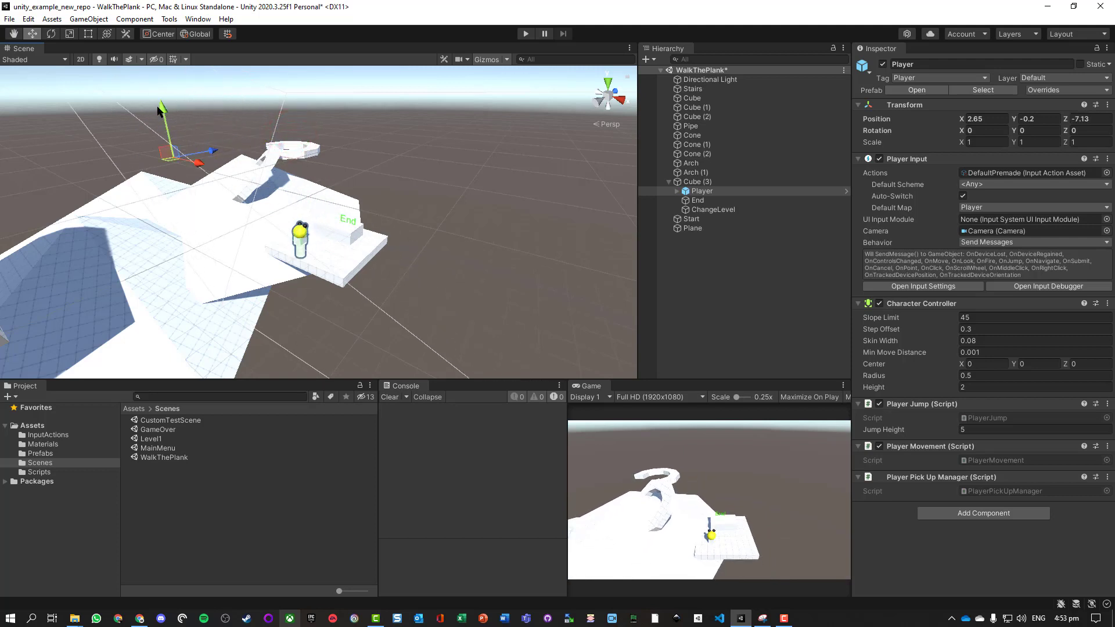
{"action": "left_click_drag", "start_coordinate": [162, 111], "coordinate": [139, 63]}
Step: Shift the whole Player slightly away from the ChangeLevel cube to about Z -7.8 and start play mode
{"action": "left_click_drag", "start_coordinate": [461, 271], "coordinate": [405, 291], "text": "alt"}
{"action": "scroll", "coordinate": [312, 251], "scroll_direction": "up", "scroll_amount": 8}
{"action": "scroll", "coordinate": [305, 263], "scroll_direction": "up", "scroll_amount": 5}
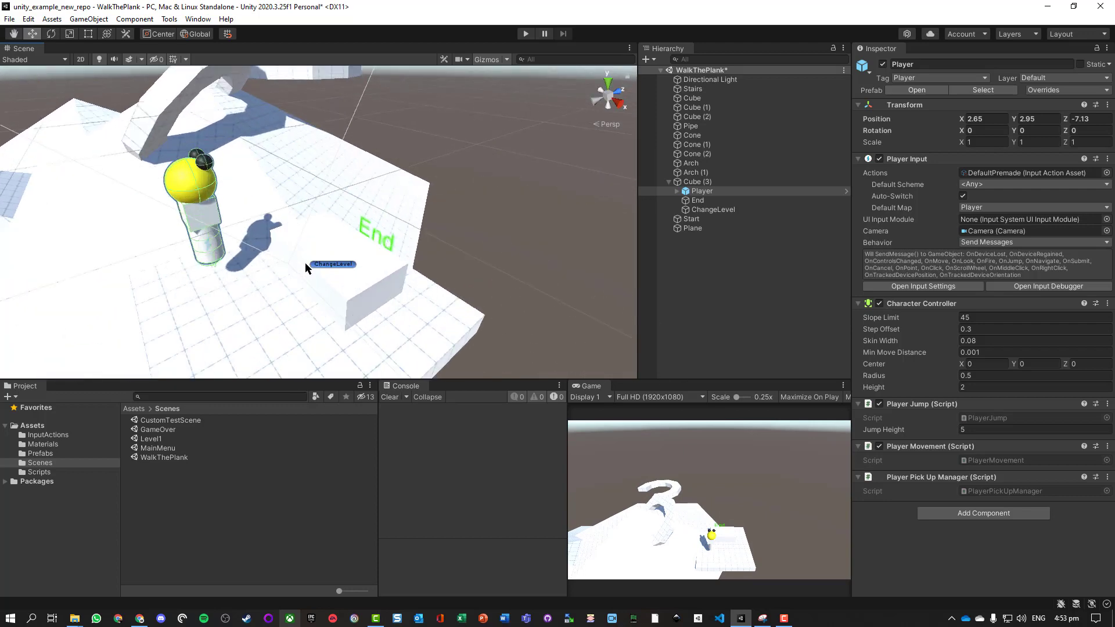
{"action": "scroll", "coordinate": [305, 263], "scroll_direction": "down", "scroll_amount": 2}
{"action": "left_click", "coordinate": [156, 197]}
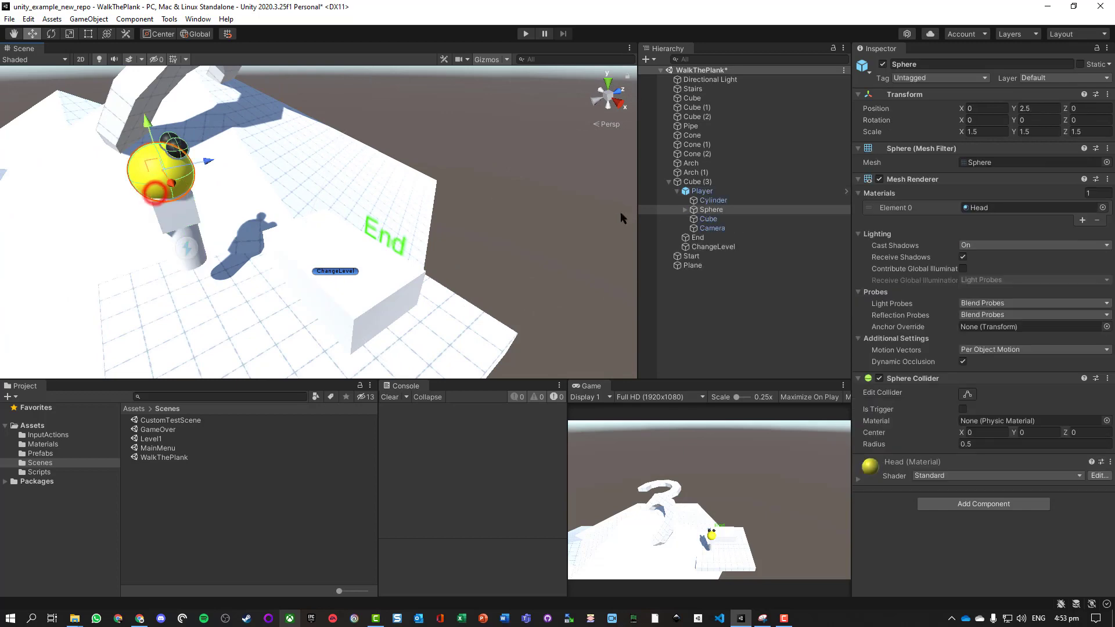
{"action": "left_click", "coordinate": [700, 191]}
{"action": "scroll", "coordinate": [267, 169], "scroll_direction": "down", "scroll_amount": 3}
{"action": "scroll", "coordinate": [265, 175], "scroll_direction": "down", "scroll_amount": 4}
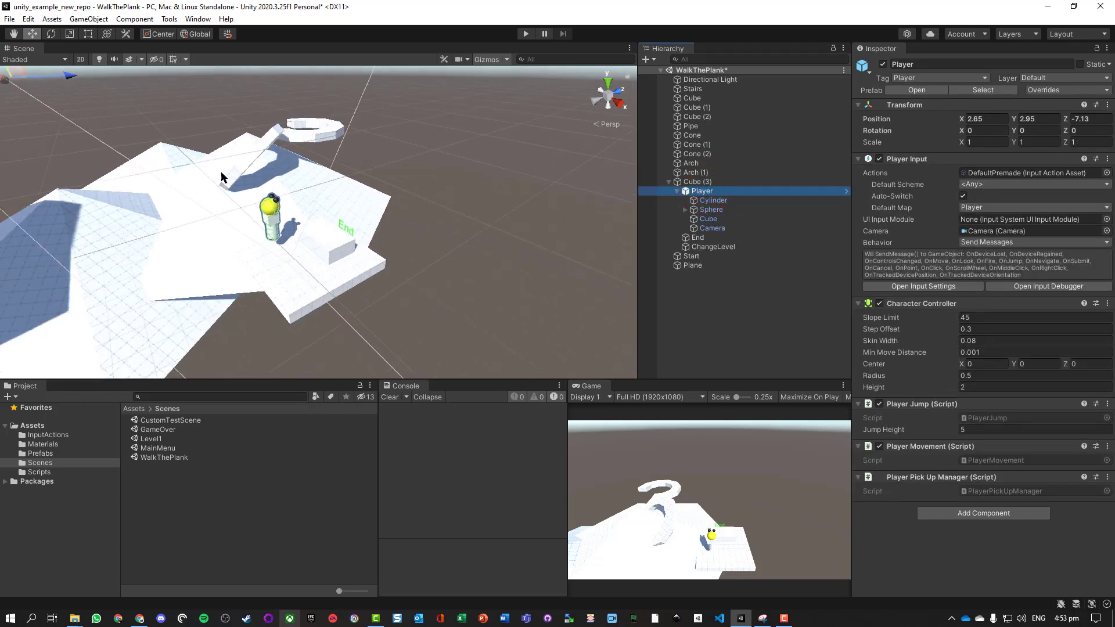
{"action": "left_click_drag", "start_coordinate": [167, 123], "coordinate": [154, 123]}
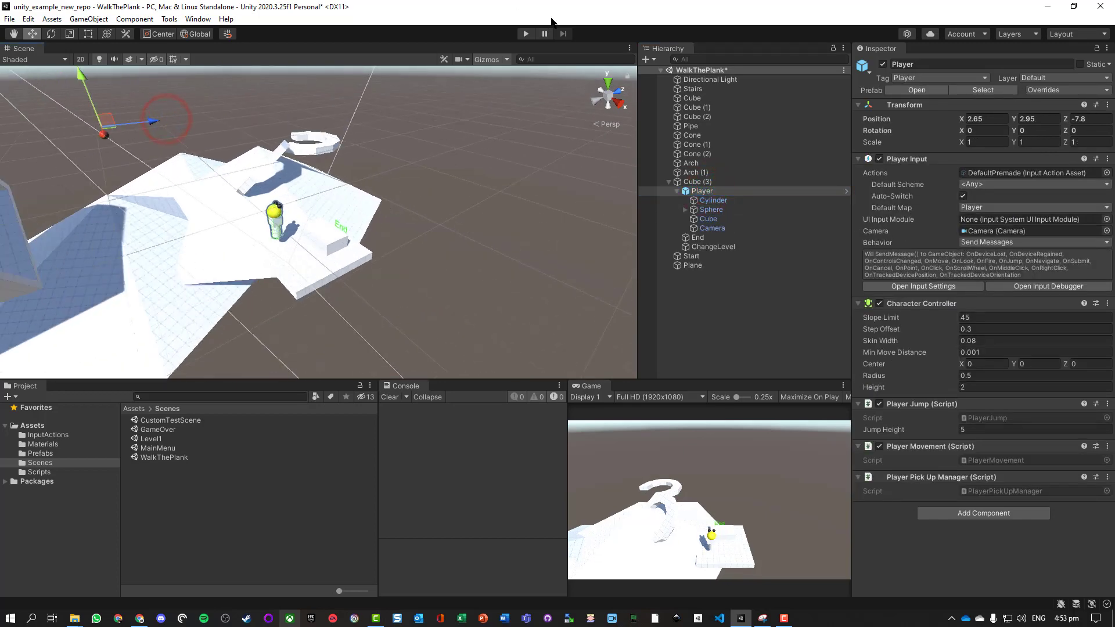
{"action": "left_click", "coordinate": [525, 34]}
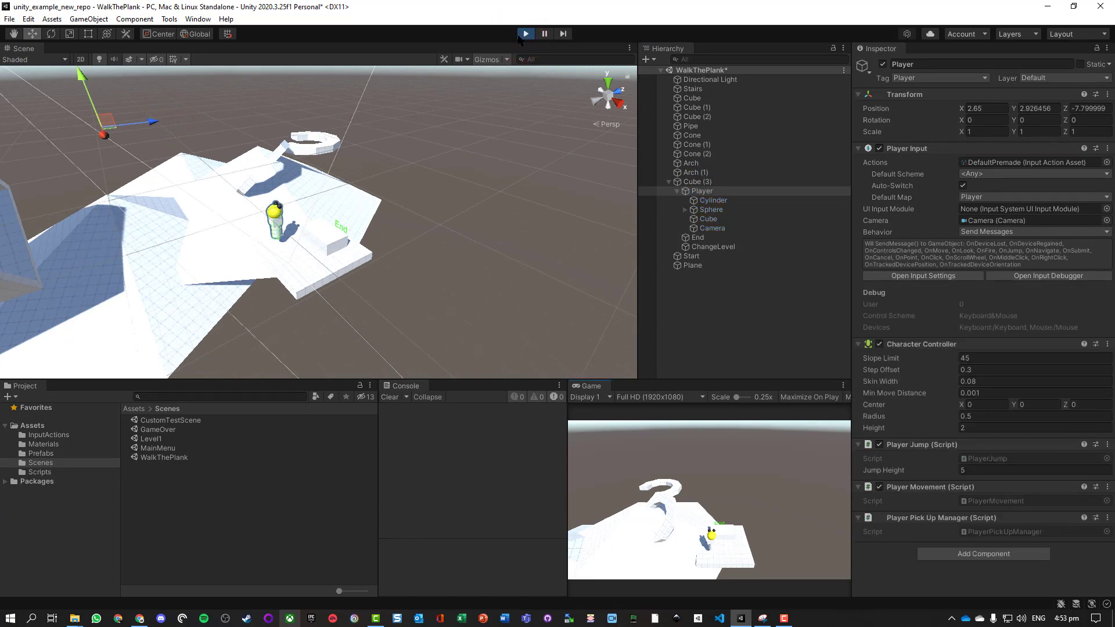
Step: Test the ChangeLevel trigger by walking the Player into and back out of the cube on the end platform
{"action": "key", "text": "w"}
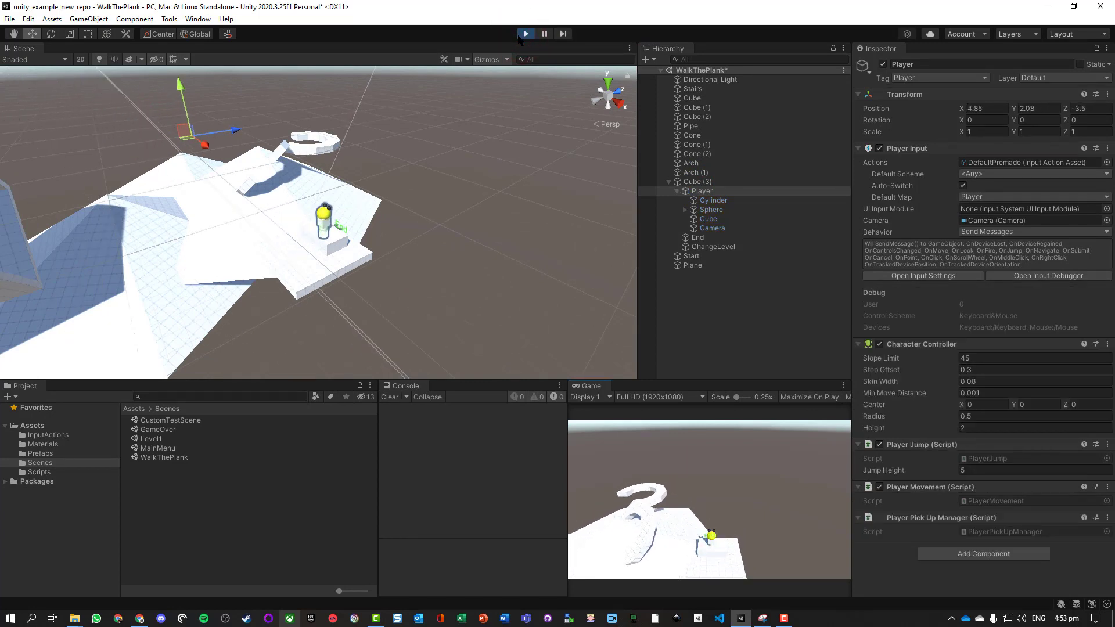
{"action": "key", "text": "s"}
{"action": "key", "text": "a"}
{"action": "key", "text": "w"}
{"action": "key", "text": "d"}
{"action": "key", "text": "s"}
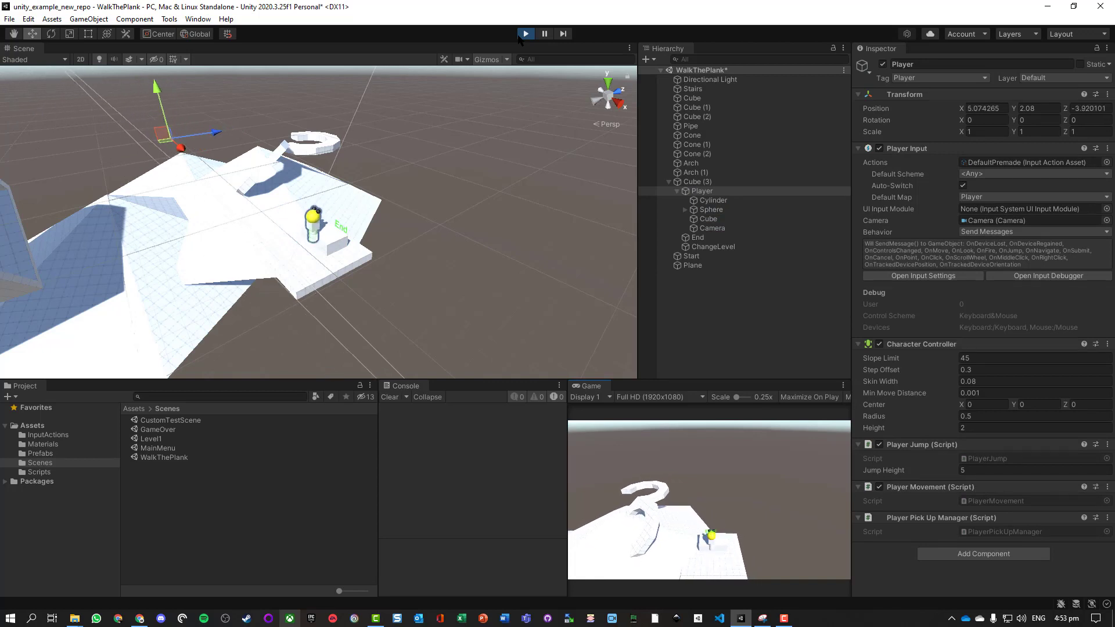
{"action": "key", "text": "a"}
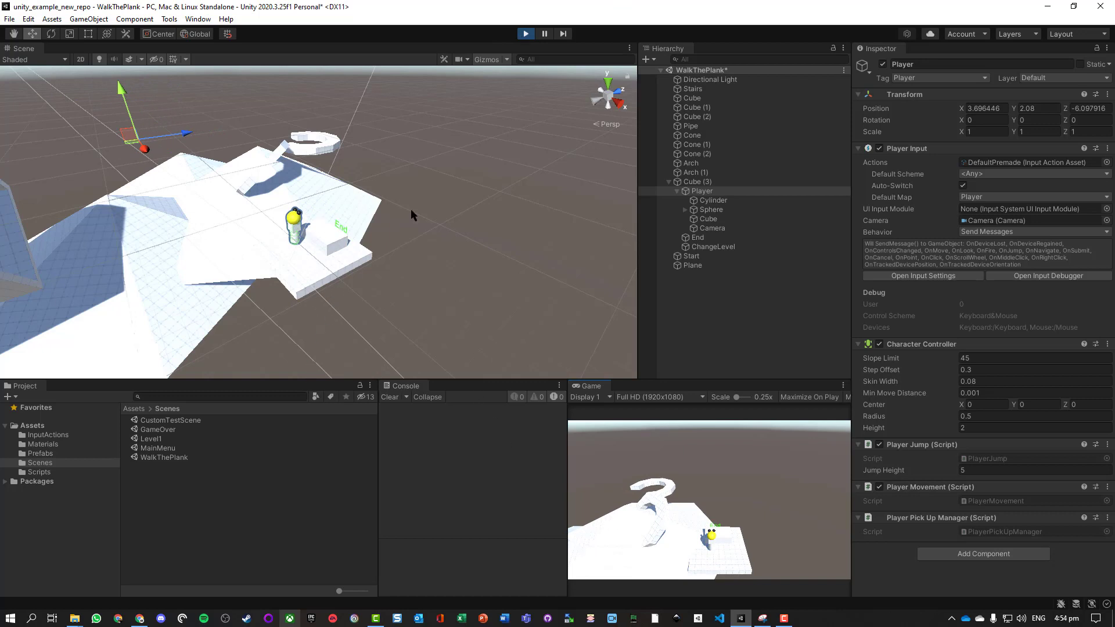
Step: Check that the Player object uses the Player tag, and stop play mode
{"action": "left_click", "coordinate": [702, 192]}
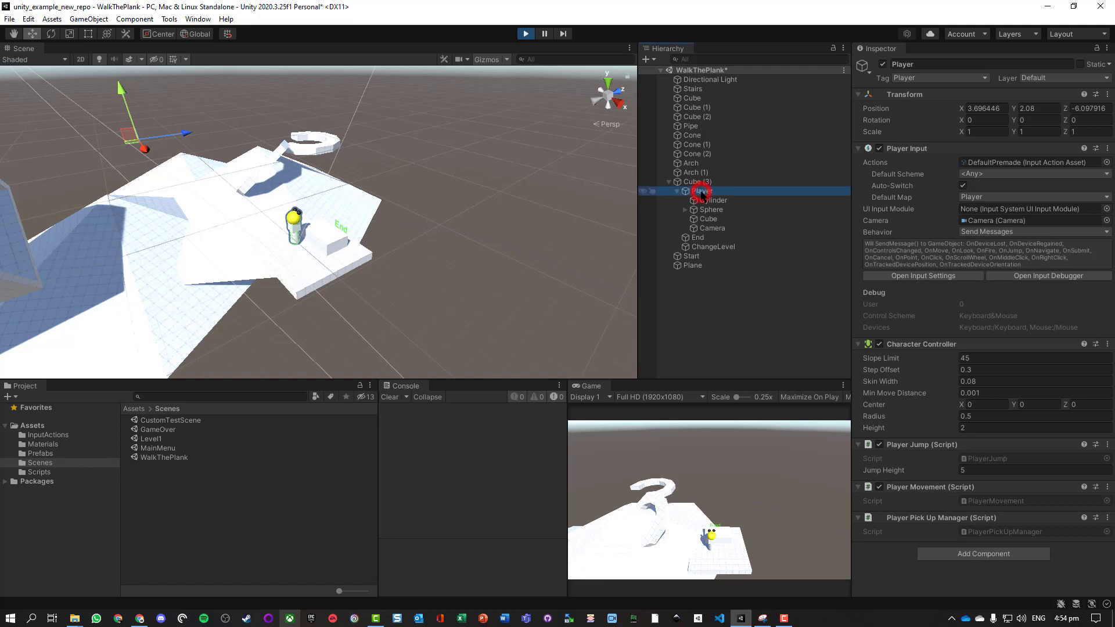
{"action": "left_click", "coordinate": [911, 79]}
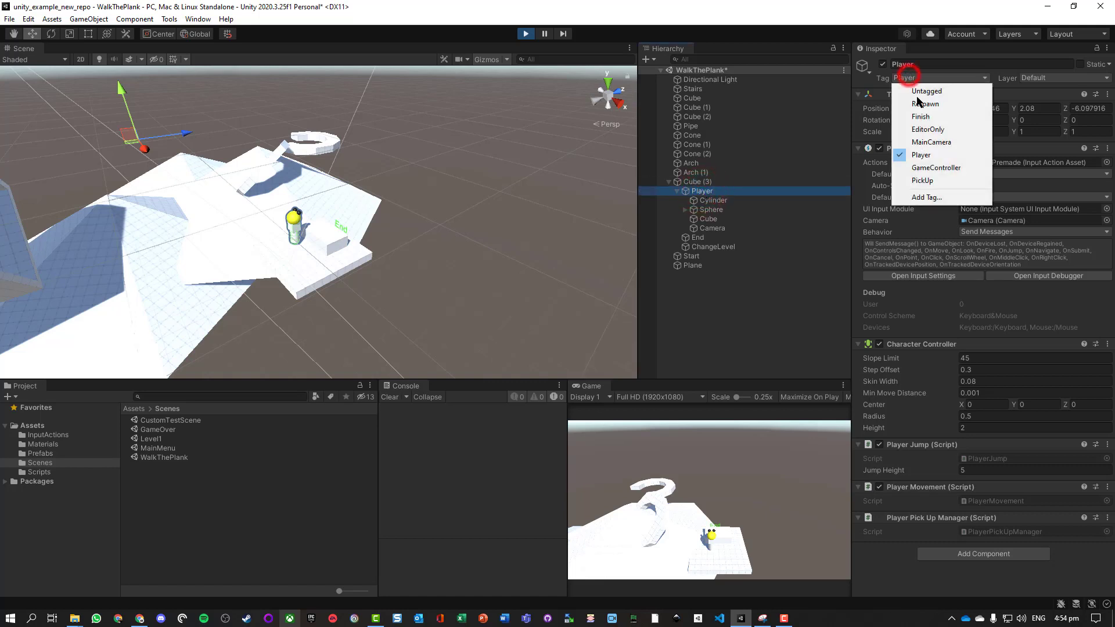
{"action": "left_click", "coordinate": [922, 149]}
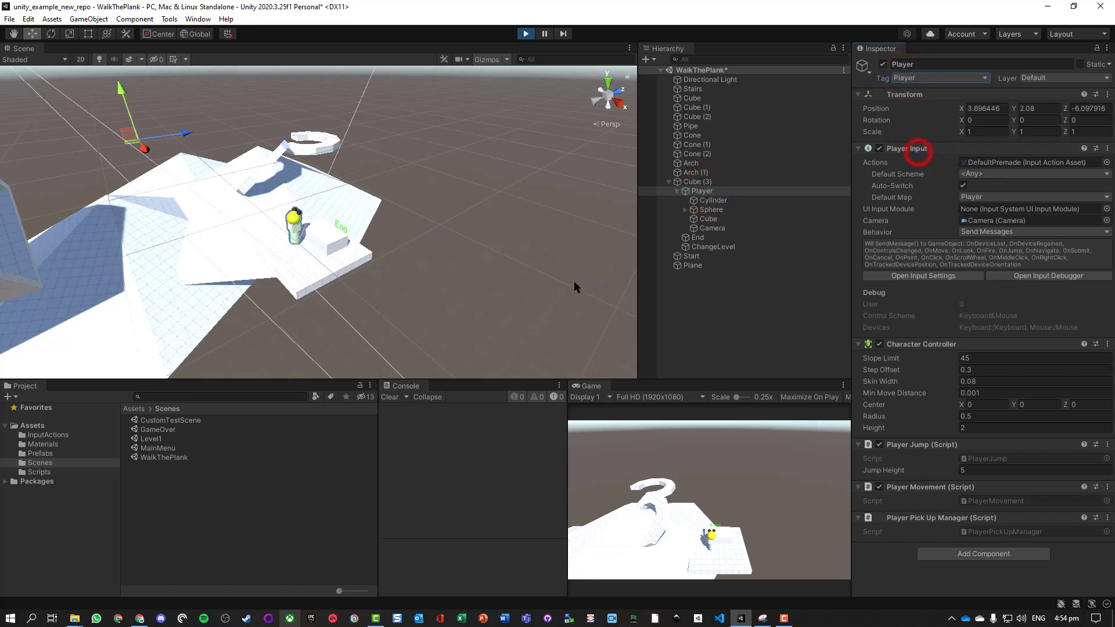
{"action": "left_click", "coordinate": [525, 34]}
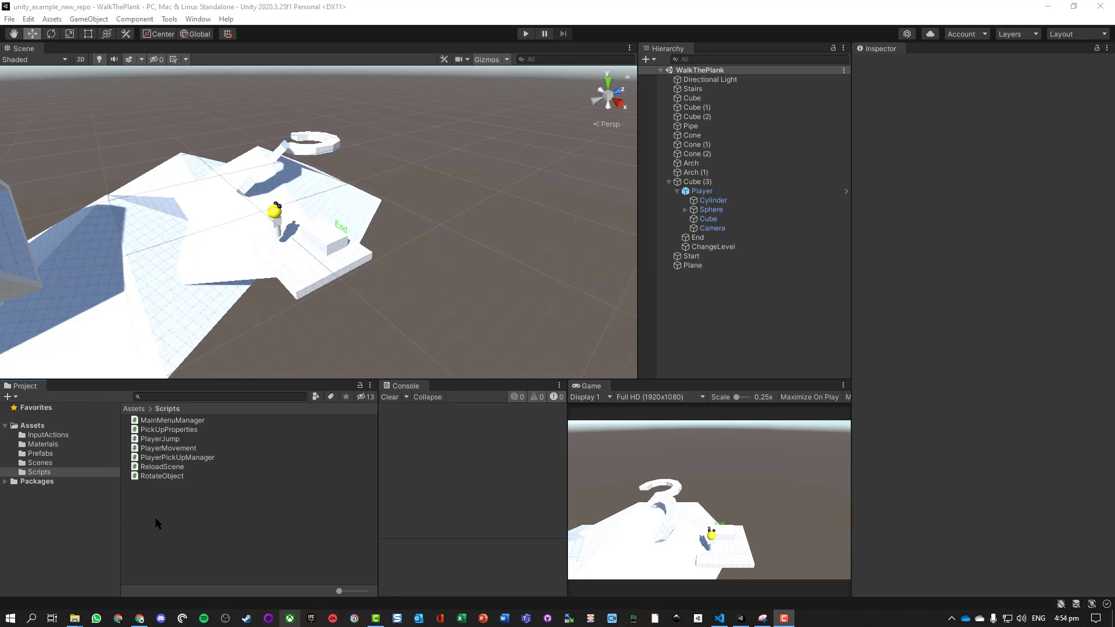
Step: Create a C# script named LoadLevel in the Scripts folder and attach it to the ChangeLevel cube
{"action": "left_click", "coordinate": [155, 517]}
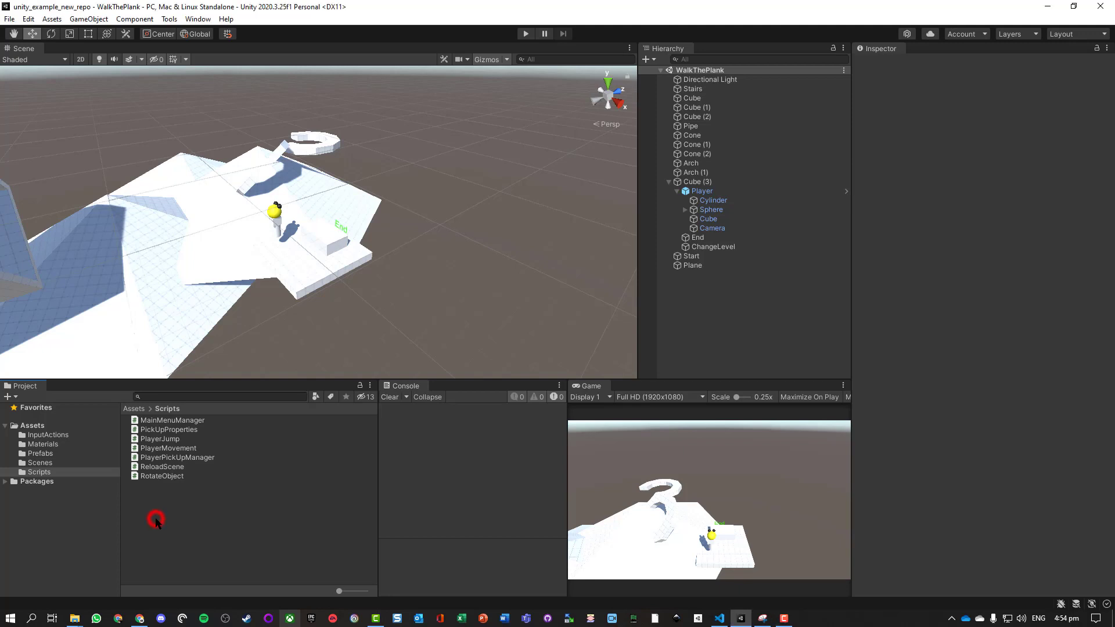
{"action": "right_click", "coordinate": [176, 493]}
{"action": "left_click", "coordinate": [251, 187]}
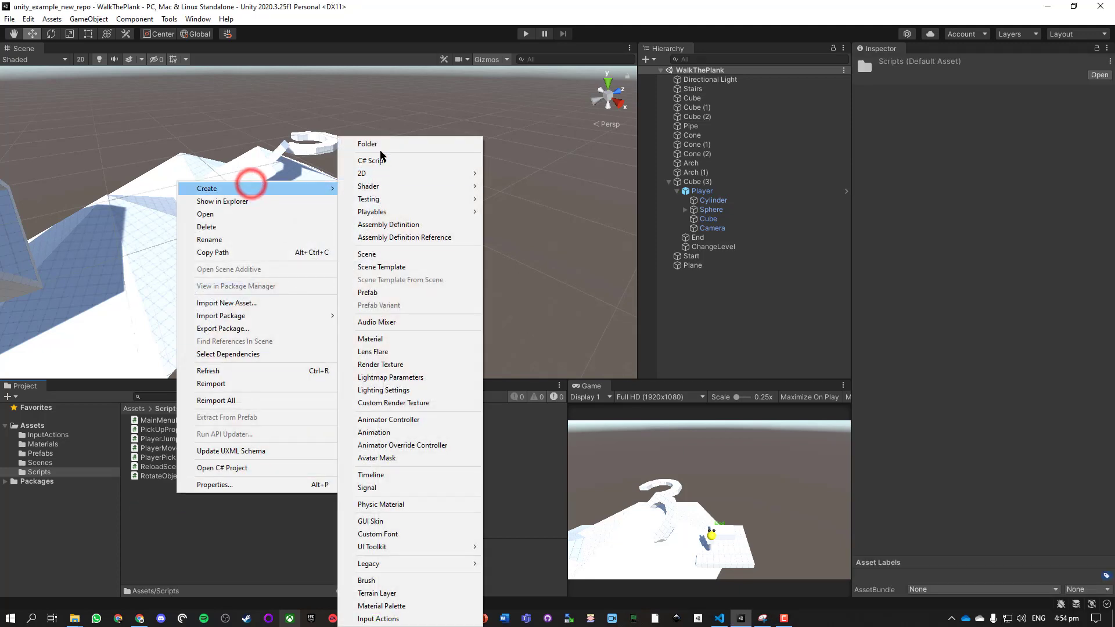
{"action": "left_click", "coordinate": [381, 160]}
{"action": "type", "text": "L"}
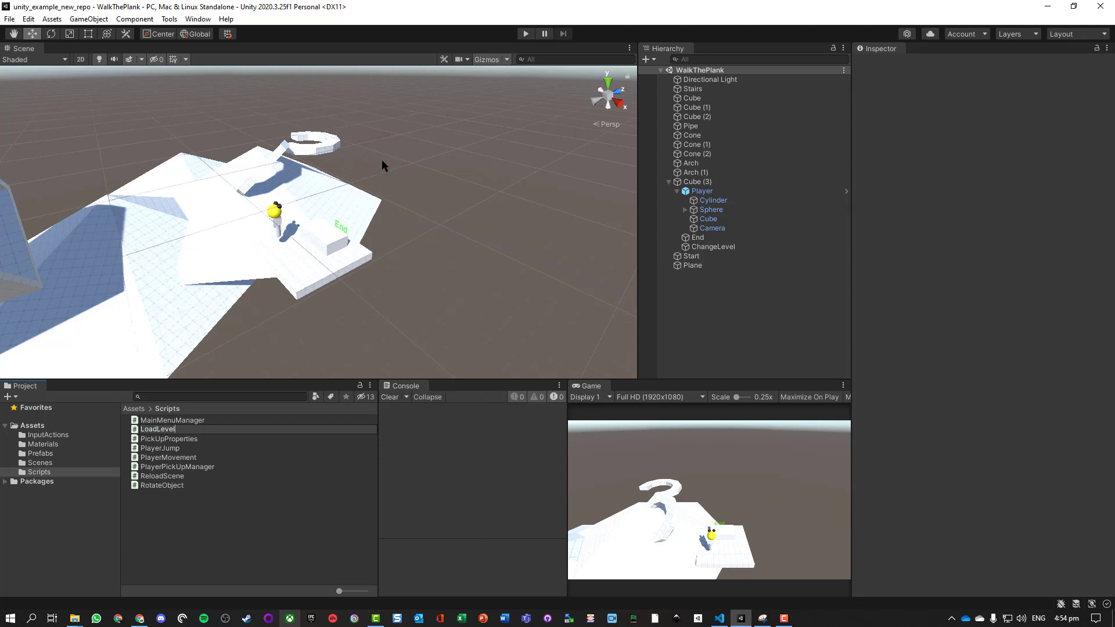
{"action": "type", "text": "oadLevel"}
{"action": "key", "text": "Return"}
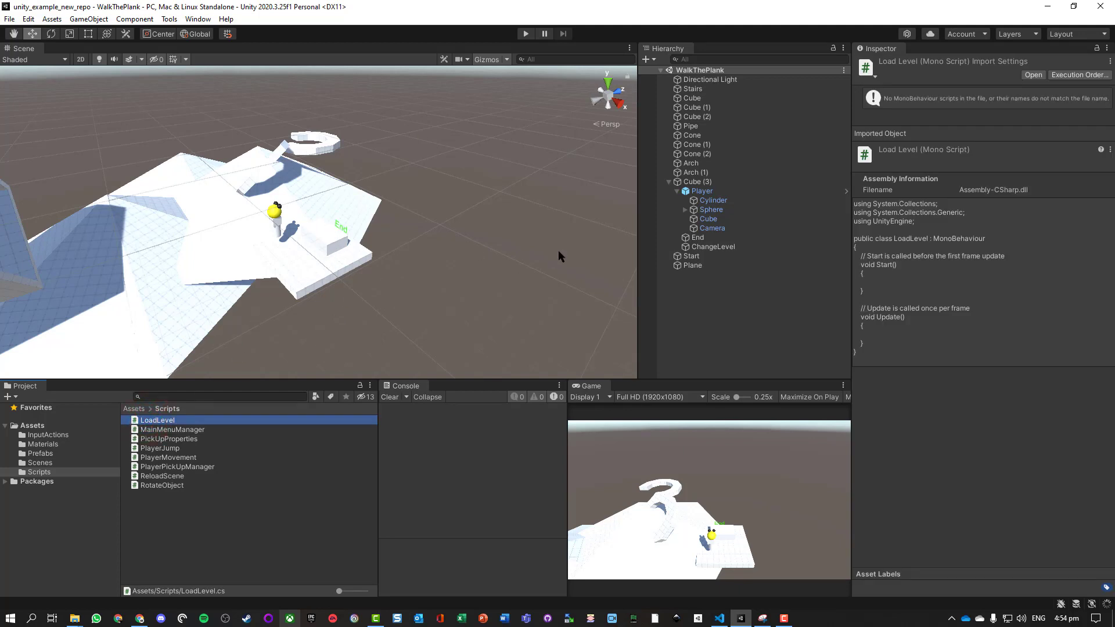
{"action": "left_click_drag", "start_coordinate": [561, 256], "coordinate": [712, 248]}
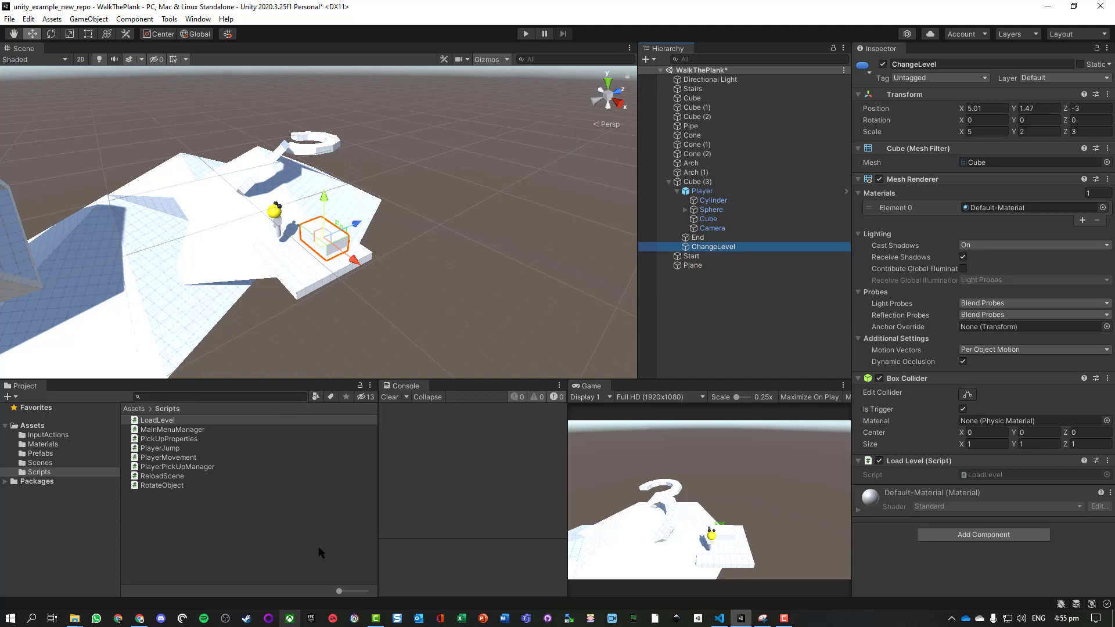
Step: Open the LoadLevel script in the code editor and delete its default Start and Update methods with their comments
{"action": "double_click", "coordinate": [161, 422]}
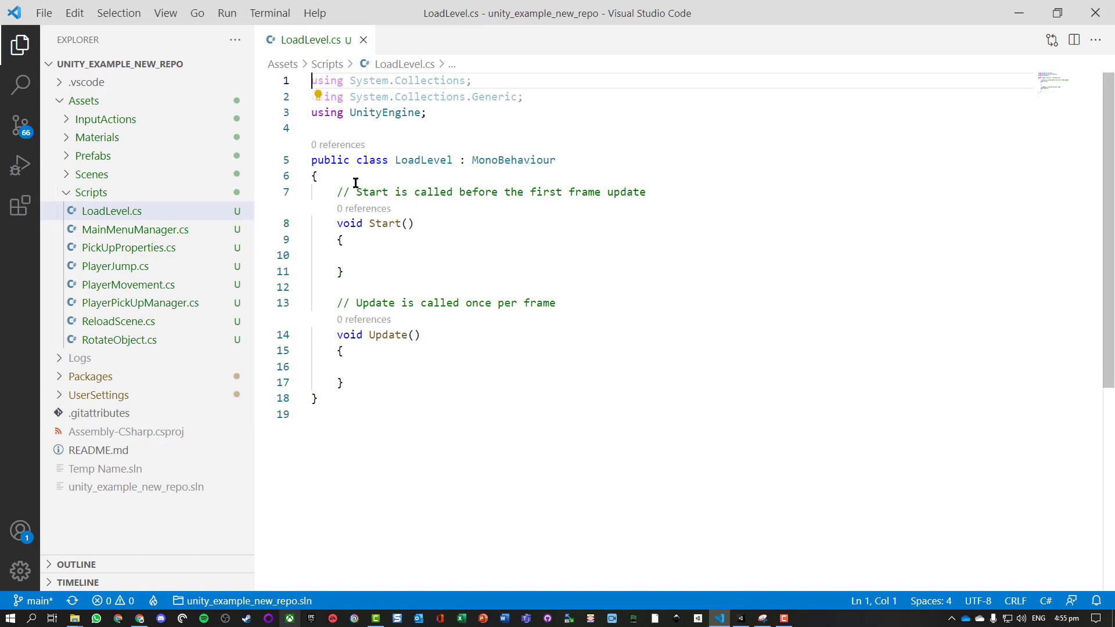
{"action": "left_click_drag", "start_coordinate": [340, 192], "coordinate": [380, 386]}
{"action": "key", "text": "BackSpace"}
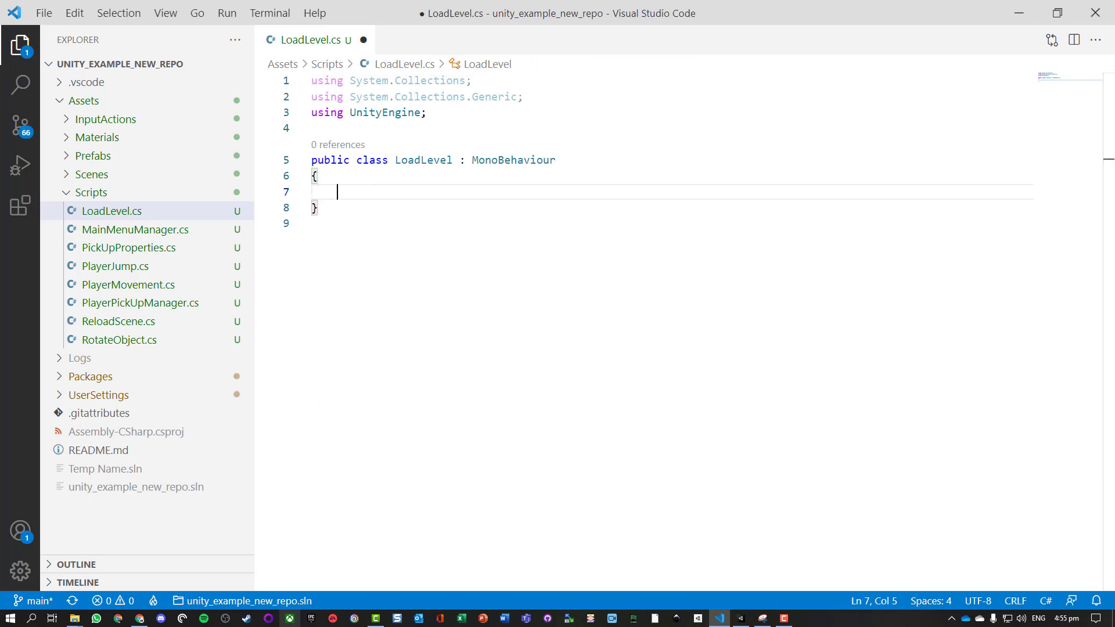
Step: Add a using UnityEngine.SceneManagement directive below the UnityEngine one and save the script
{"action": "left_click", "coordinate": [427, 112]}
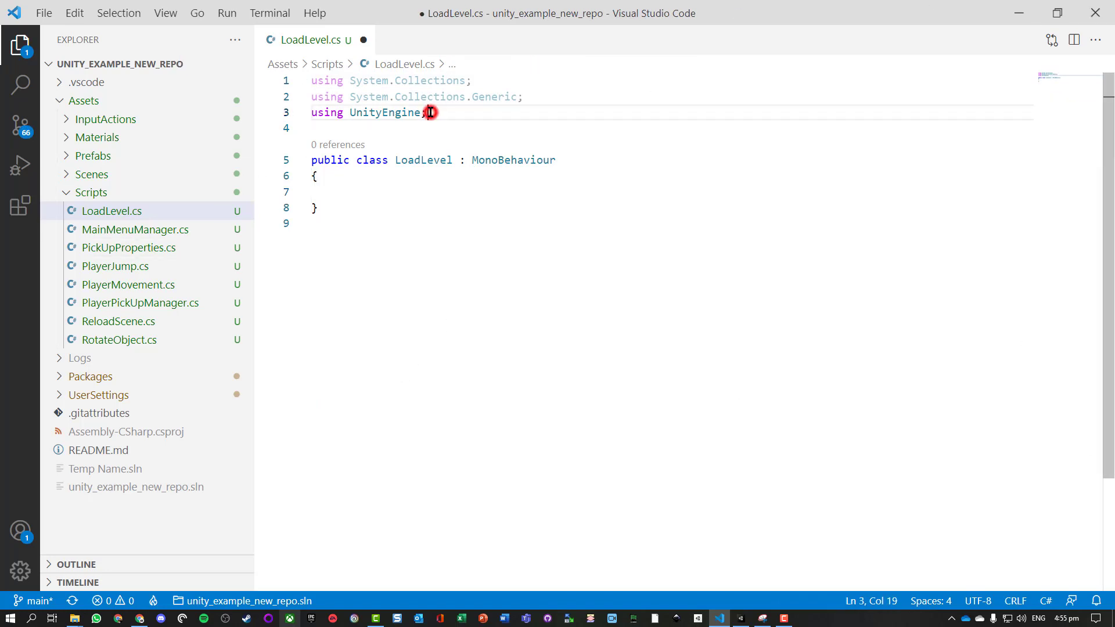
{"action": "key", "text": "Return"}
{"action": "type", "text": "using "}
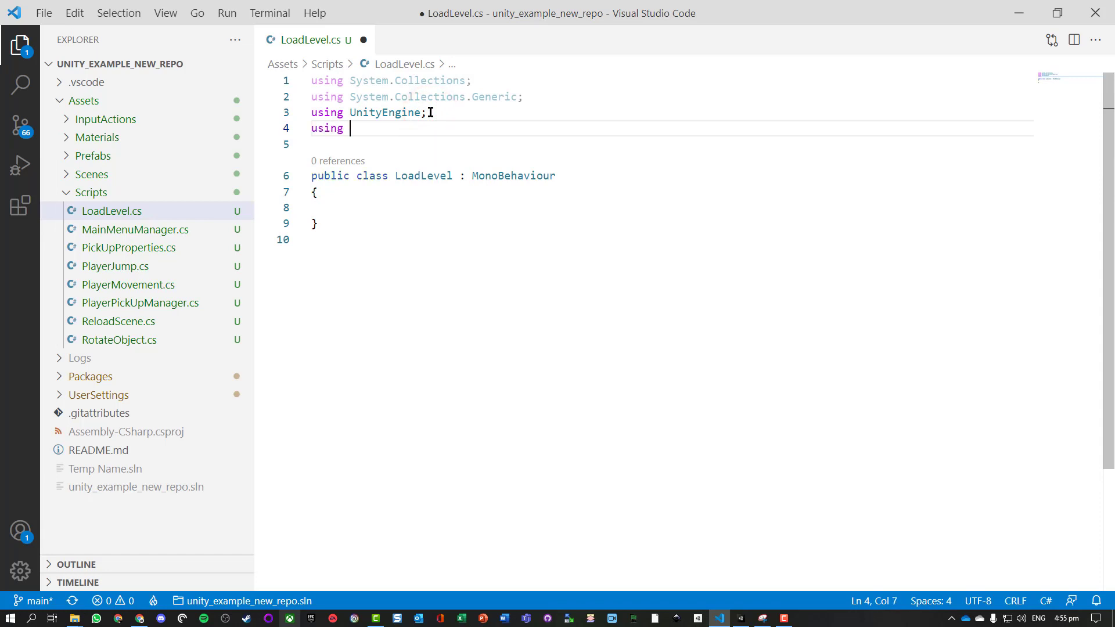
{"action": "type", "text": "UnityEngine.Sc"}
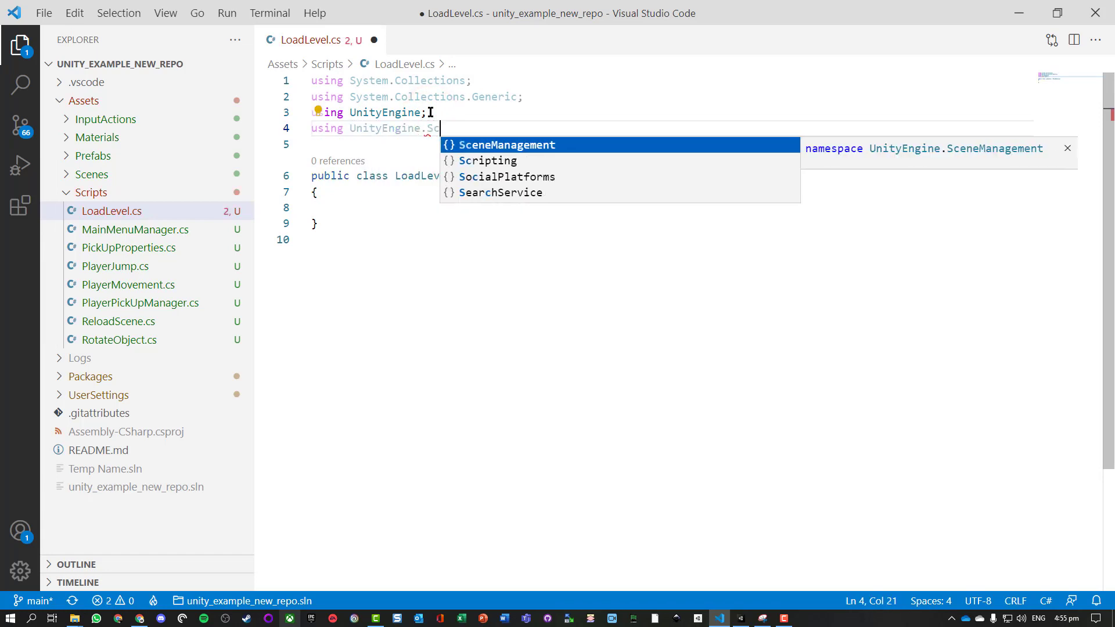
{"action": "key", "text": "Tab"}
{"action": "type", "text": ";"}
{"action": "key", "text": "ctrl+s"}
Step: Declare a public string variable named LevelName inside the LoadLevel class
{"action": "key", "text": "Down"}
{"action": "key", "text": "Down"}
{"action": "key", "text": "Down"}
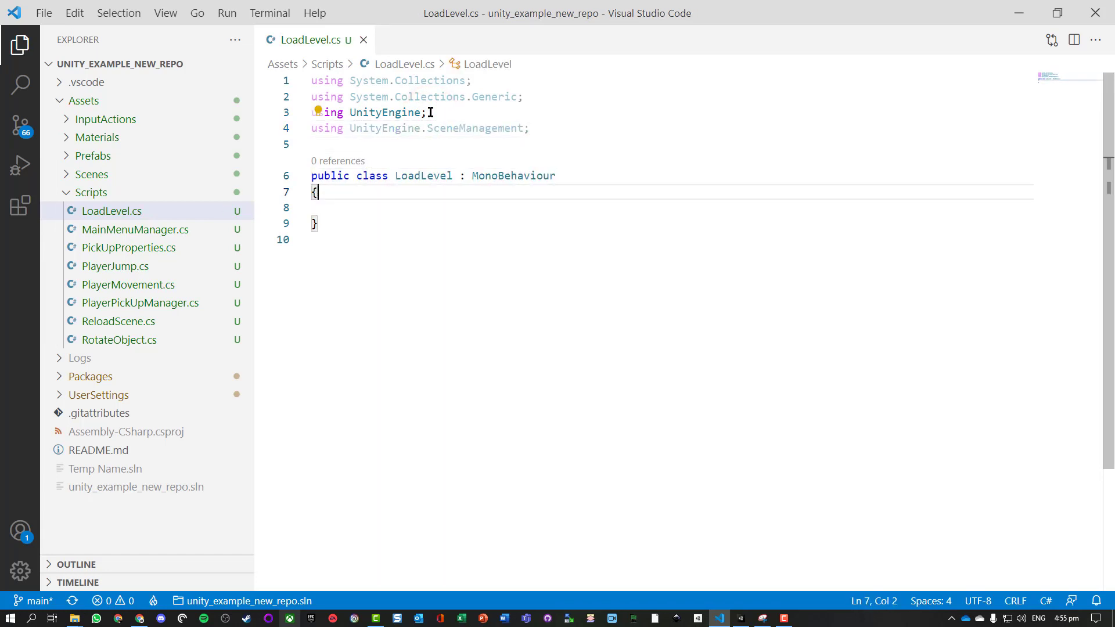
{"action": "key", "text": "Down"}
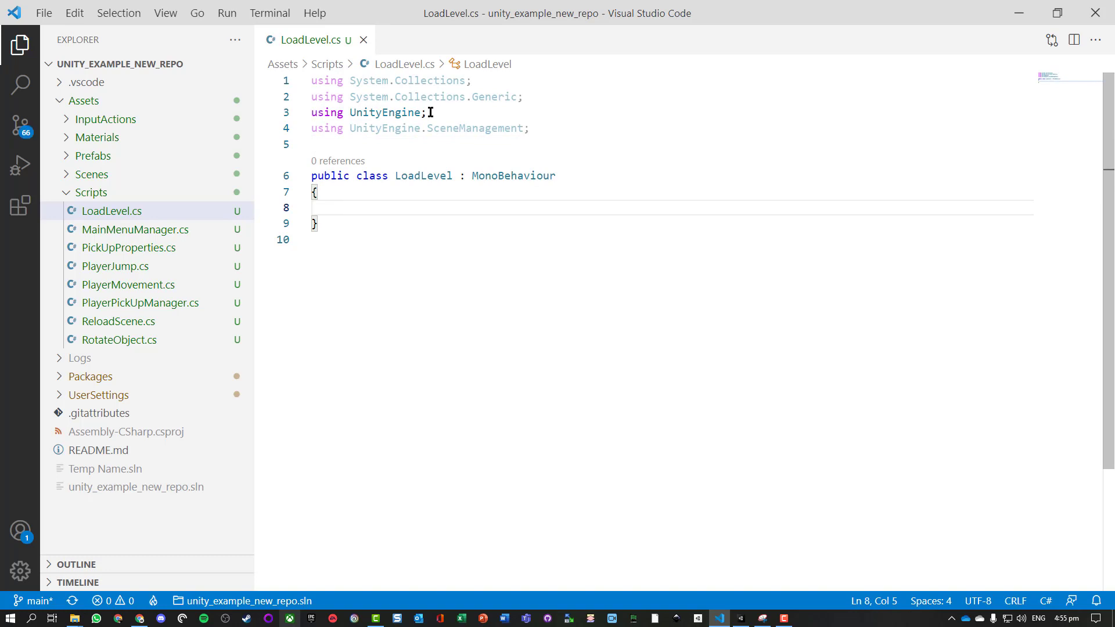
{"action": "type", "text": "public"}
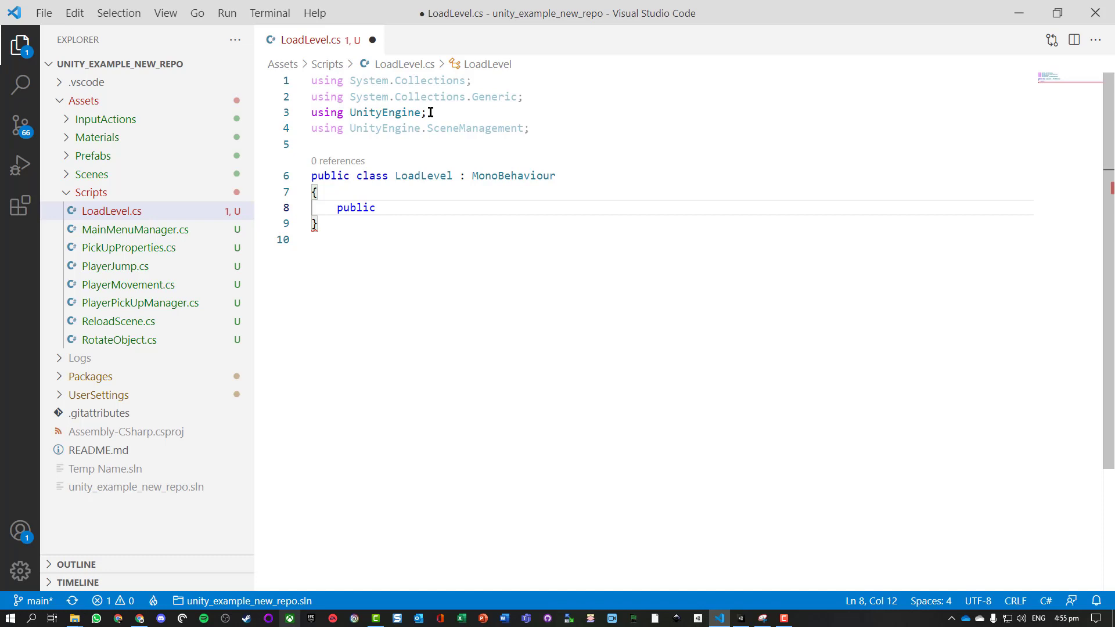
{"action": "type", "text": "string Level"}
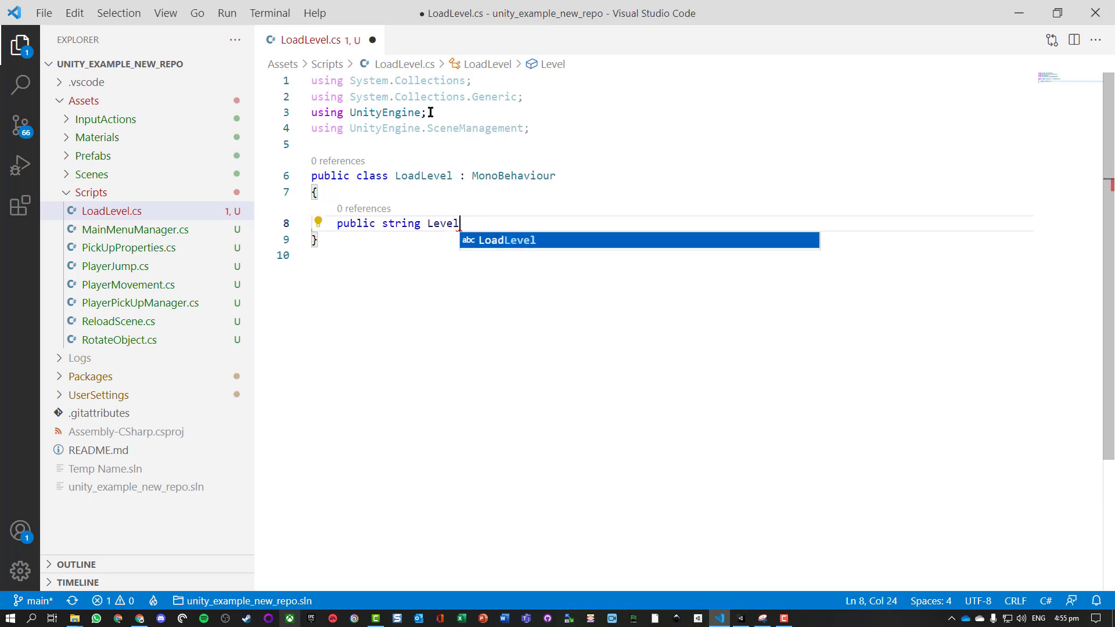
{"action": "key", "text": "BackSpace"}
{"action": "key", "text": "BackSpace"}
{"action": "key", "text": "BackSpace"}
{"action": "key", "text": "BackSpace"}
{"action": "type", "text": "oad"}
{"action": "key", "text": "BackSpace"}
{"action": "key", "text": "BackSpace"}
{"action": "key", "text": "BackSpace"}
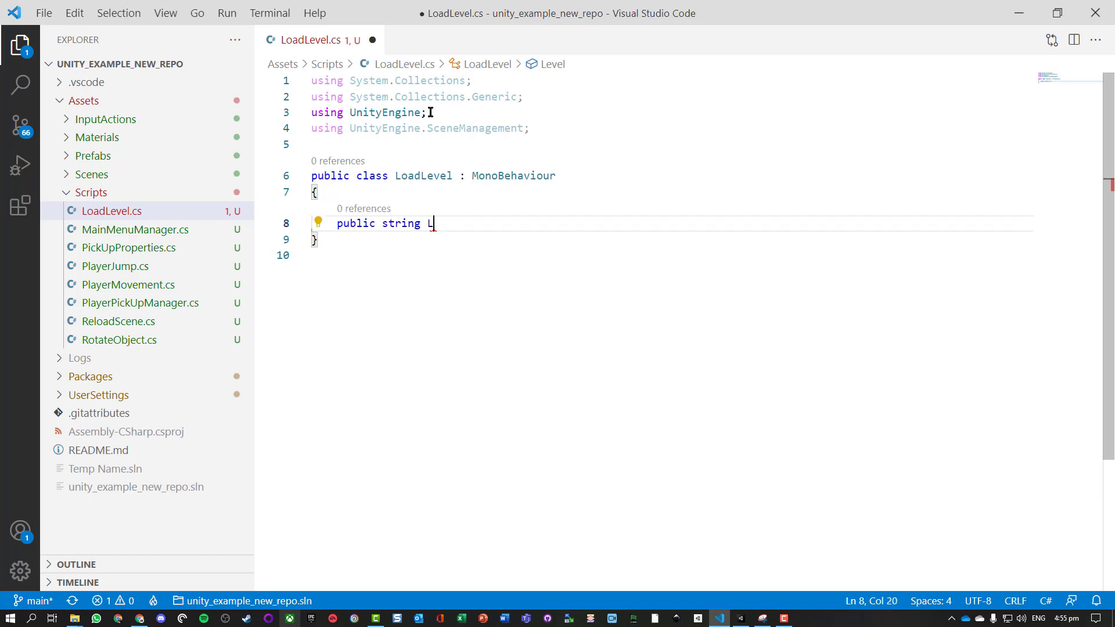
{"action": "key", "text": "BackSpace"}
{"action": "type", "text": "Leve"}
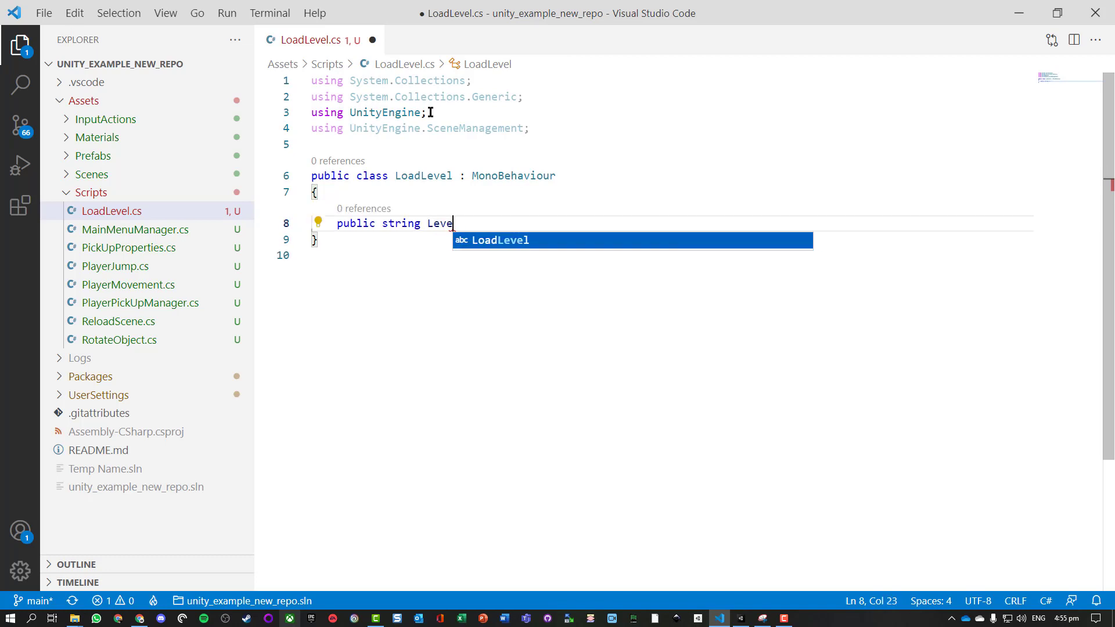
{"action": "type", "text": "lName;"}
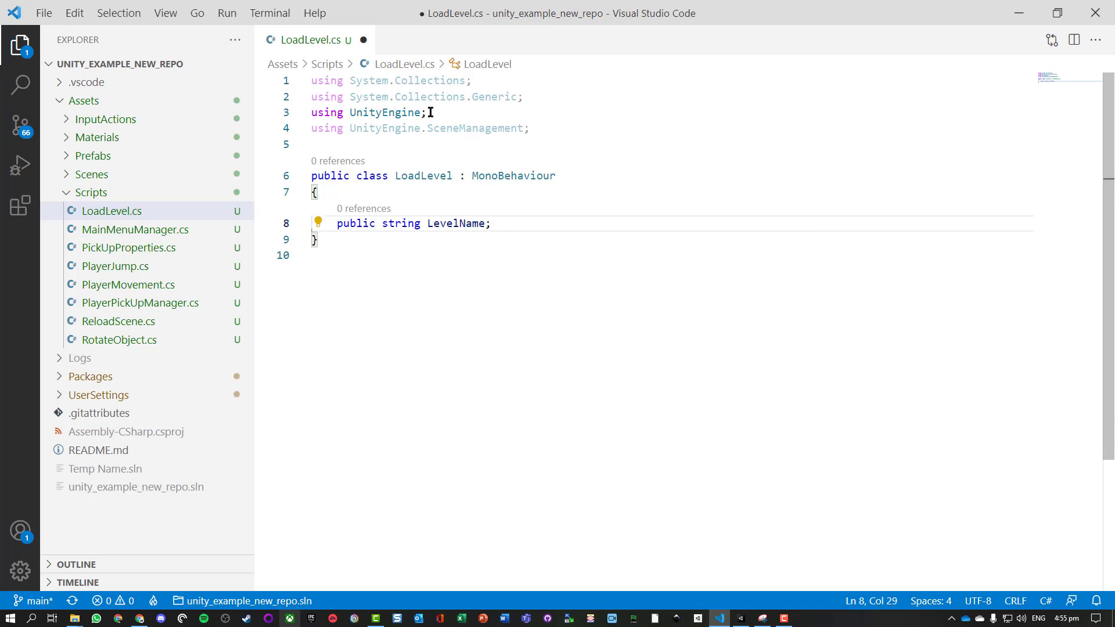
Step: Add an empty void OnTriggerEnter(Collider col) method below the LevelName variable
{"action": "key", "text": "Return"}
{"action": "key", "text": "Return"}
{"action": "type", "text": "void "}
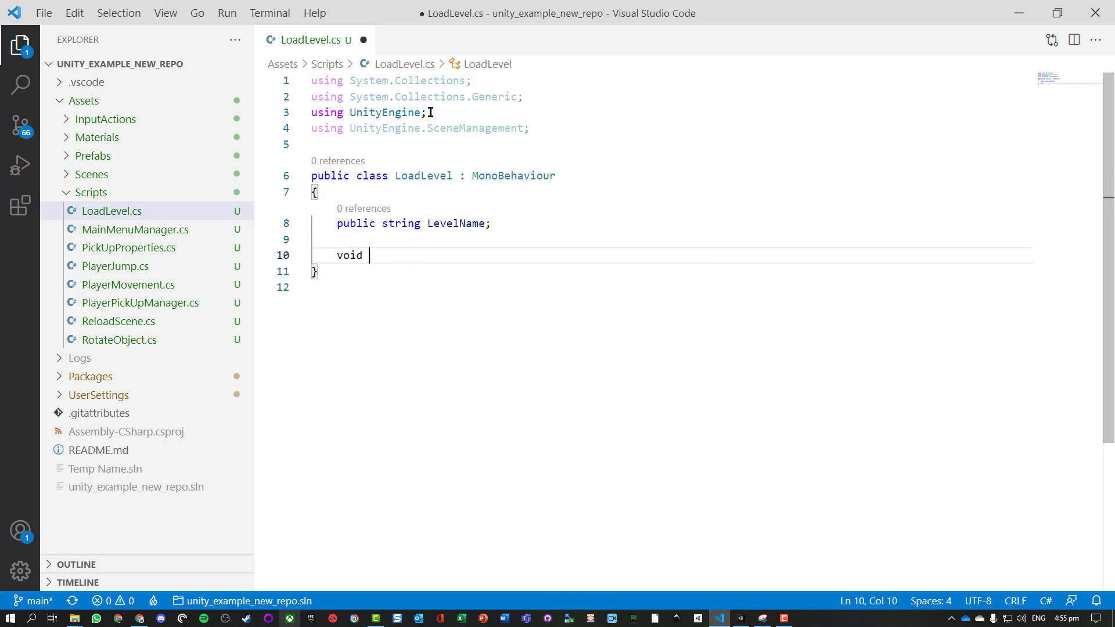
{"action": "type", "text": "OnTr"}
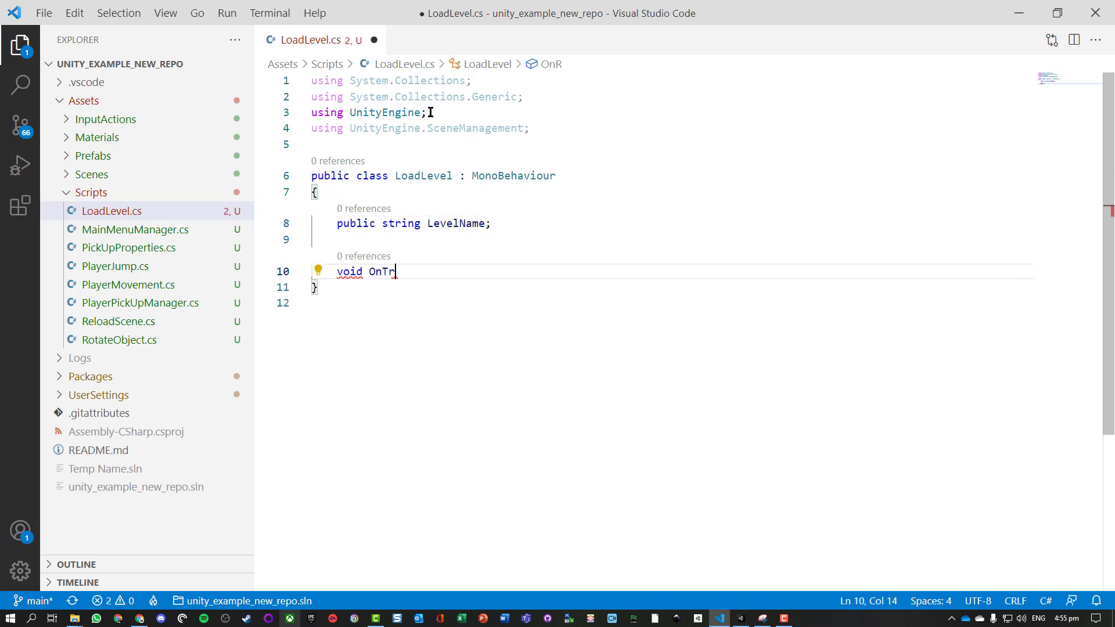
{"action": "type", "text": "iggerEnt"}
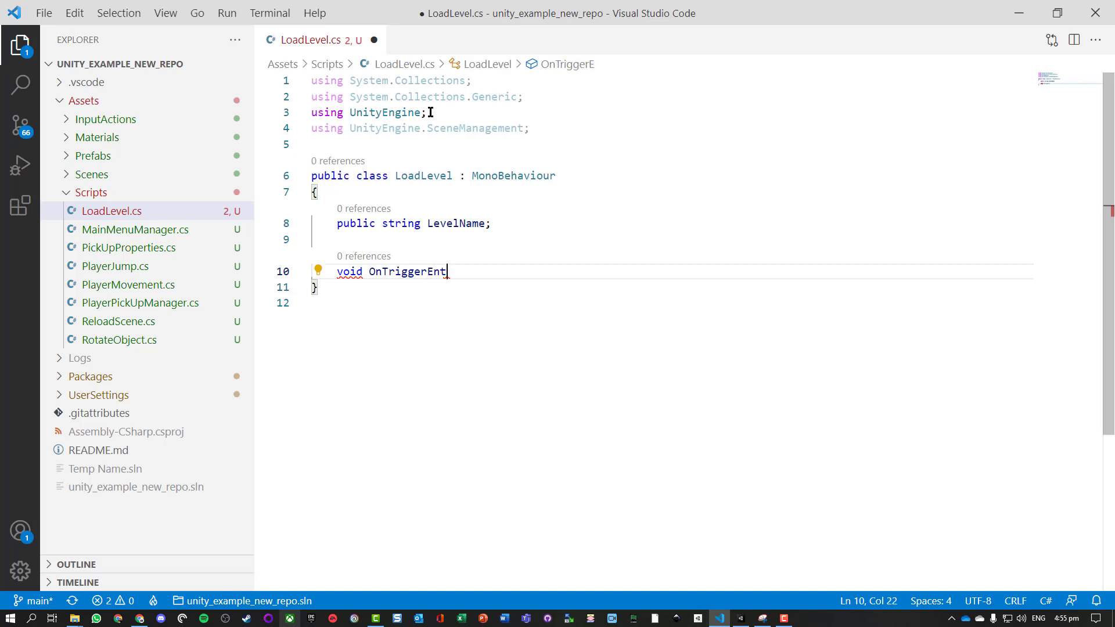
{"action": "type", "text": "er(Co"}
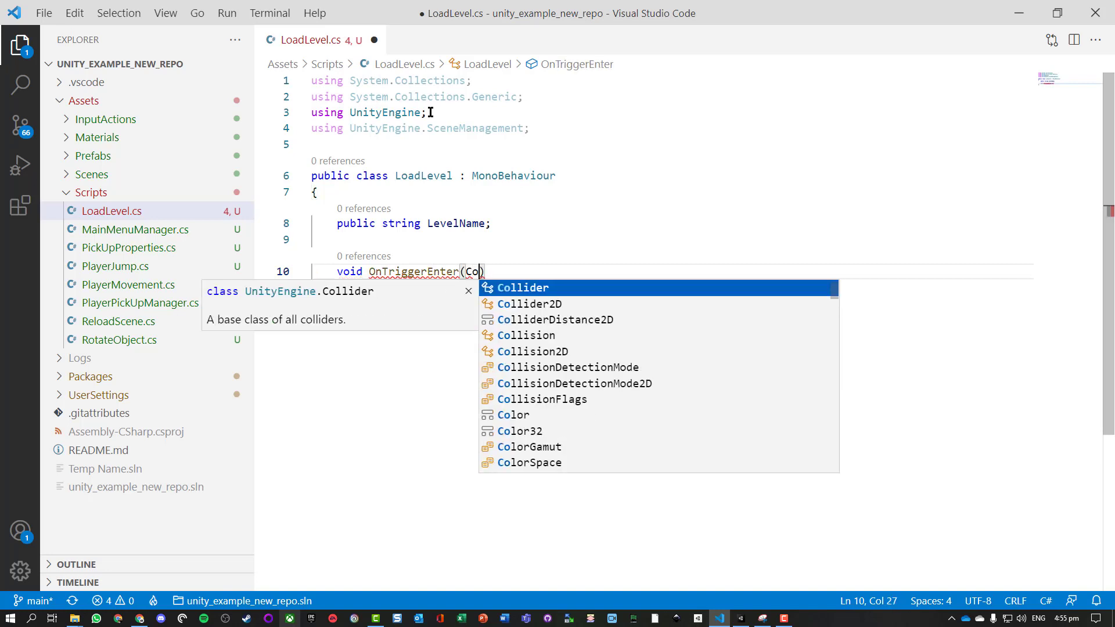
{"action": "key", "text": "Tab"}
{"action": "type", "text": "col)"}
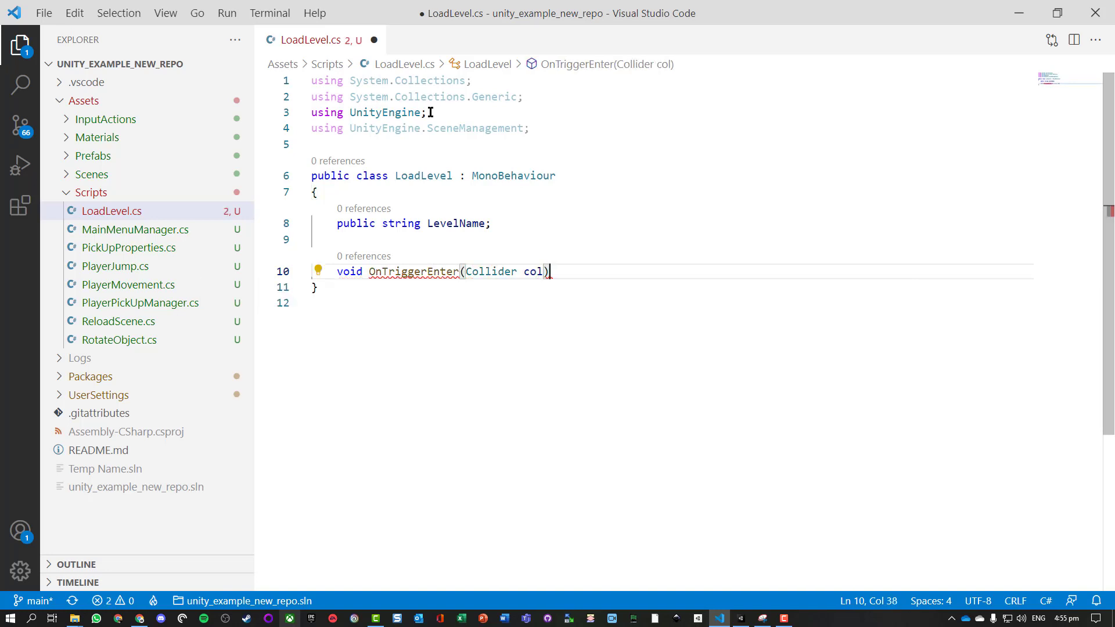
{"action": "type", "text": " {"}
{"action": "key", "text": "Return"}
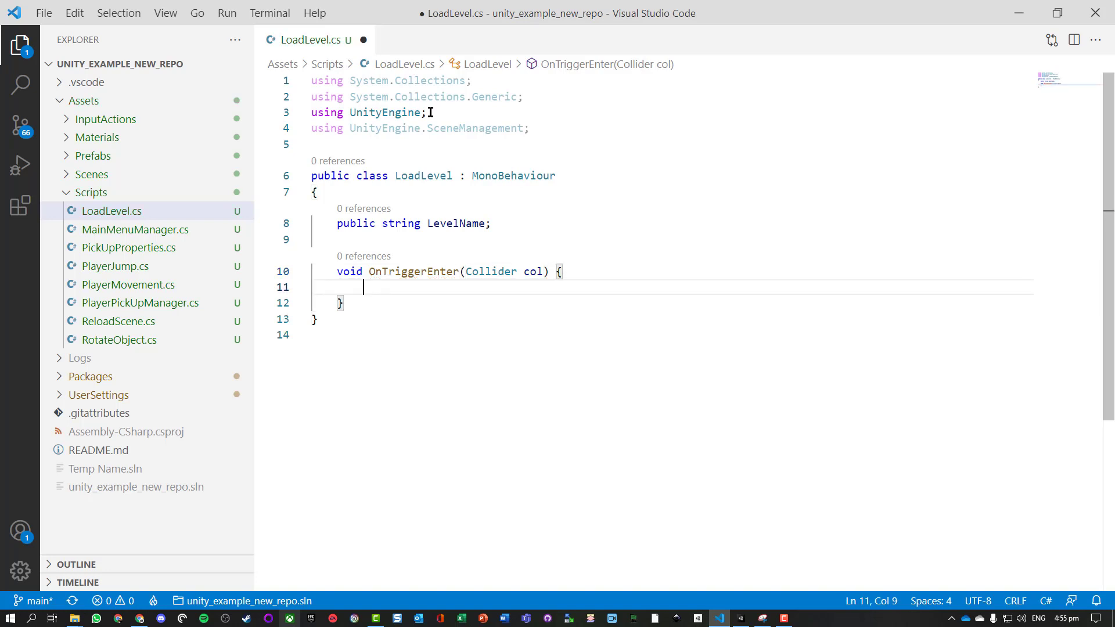
Step: Inside OnTriggerEnter, add an if block whose condition is col.CompareTag("Player")
{"action": "type", "text": "if(col."}
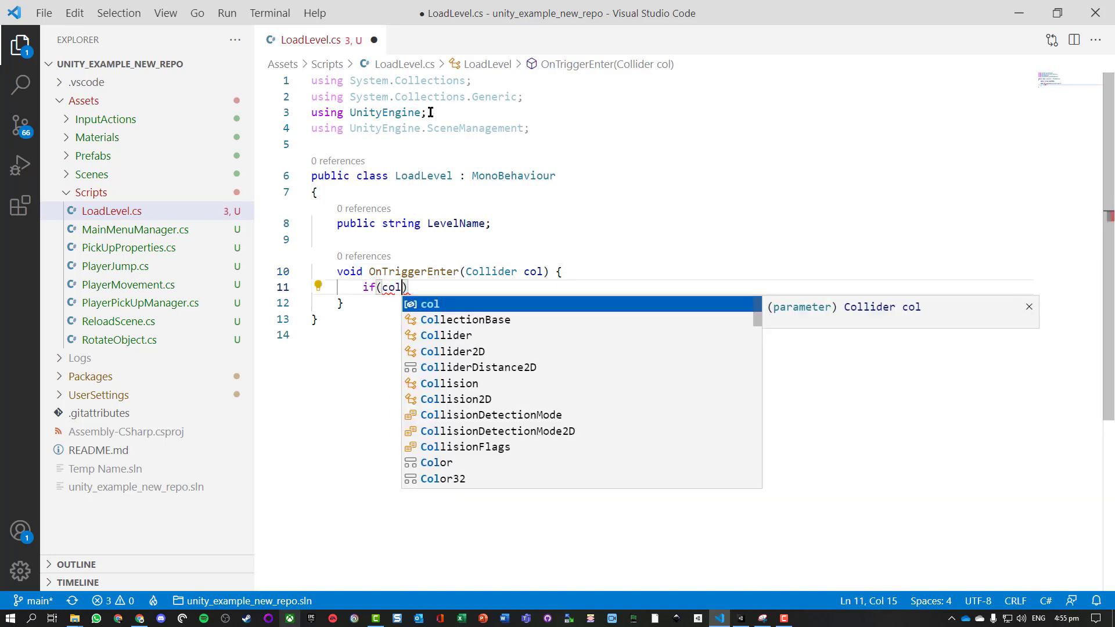
{"action": "type", "text": "com"}
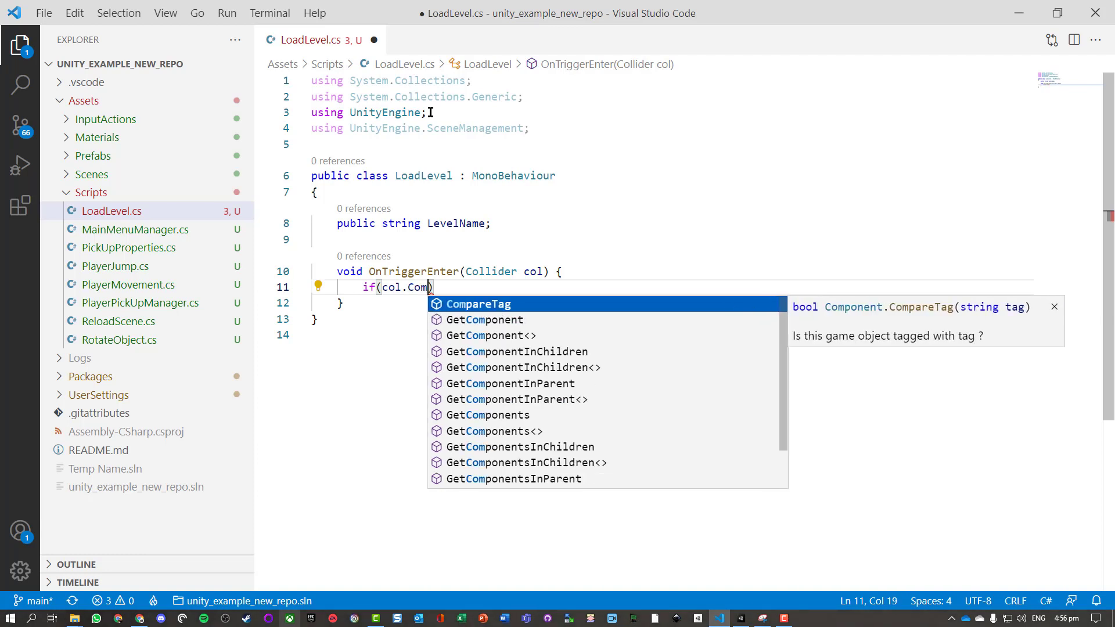
{"action": "key", "text": "Tab"}
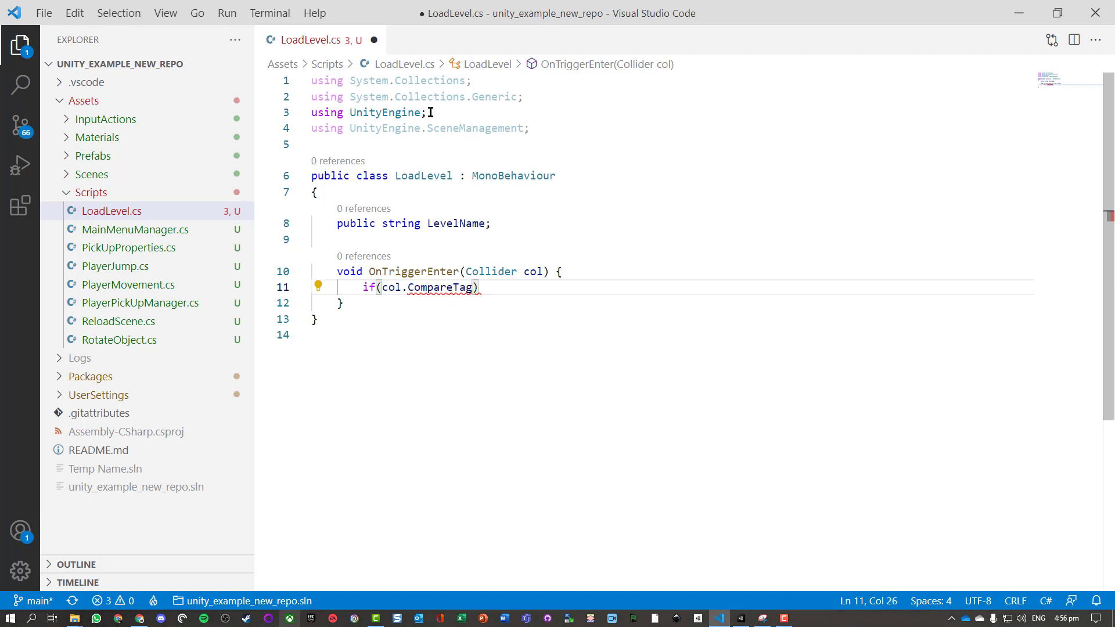
{"action": "type", "text": "("}
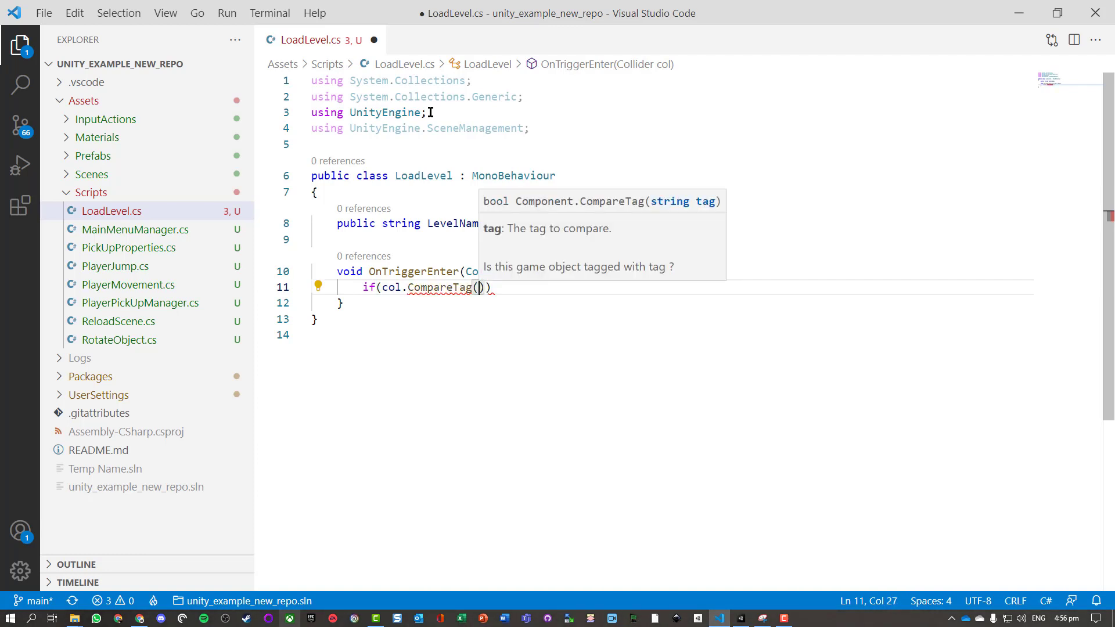
{"action": "type", "text": "\"Player:"}
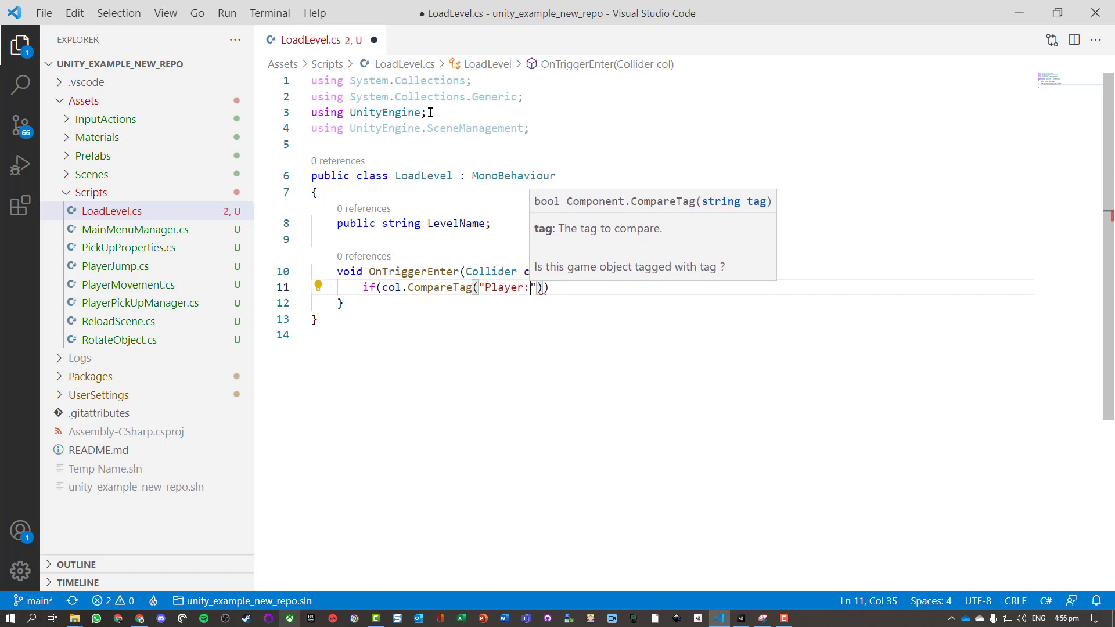
{"action": "key", "text": "BackSpace"}
{"action": "key", "text": "End"}
{"action": "type", "text": "{"}
{"action": "key", "text": "Return"}
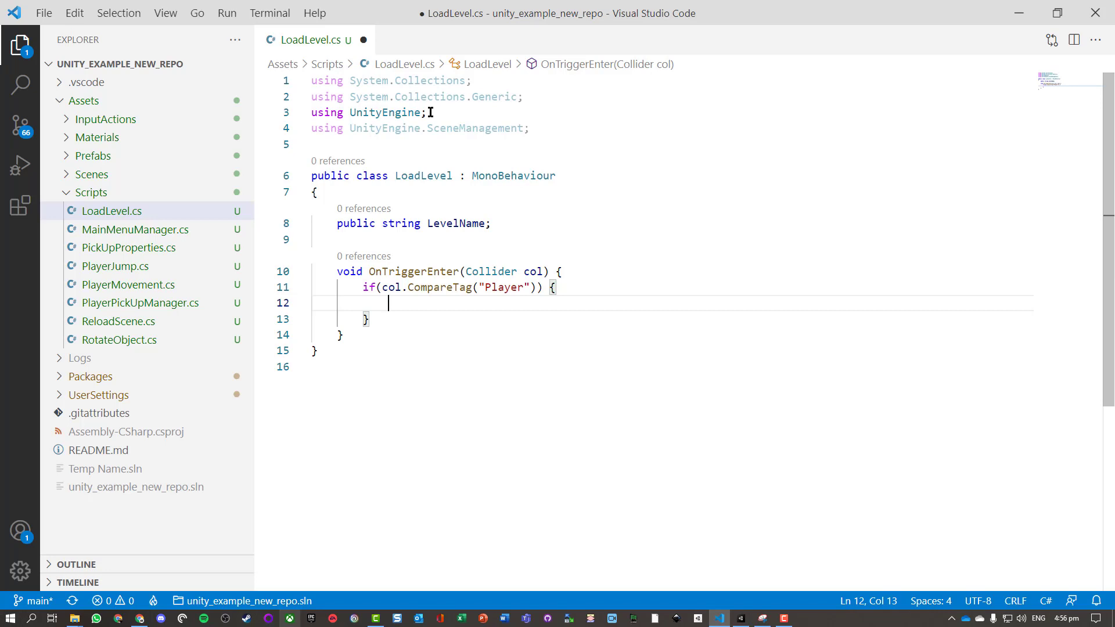
Step: In the if block, add the comment "// Load the different level." and the call SceneManager.LoadScene(LevelName);, and save the script
{"action": "type", "text": "// Load the differen"}
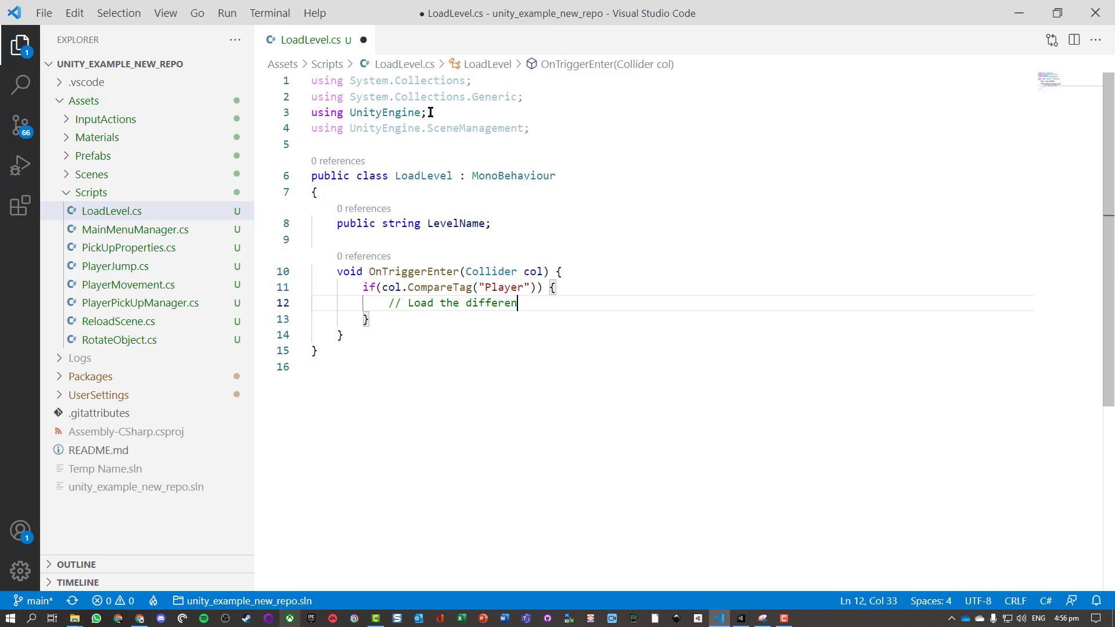
{"action": "type", "text": "t level."}
{"action": "key", "text": "Return"}
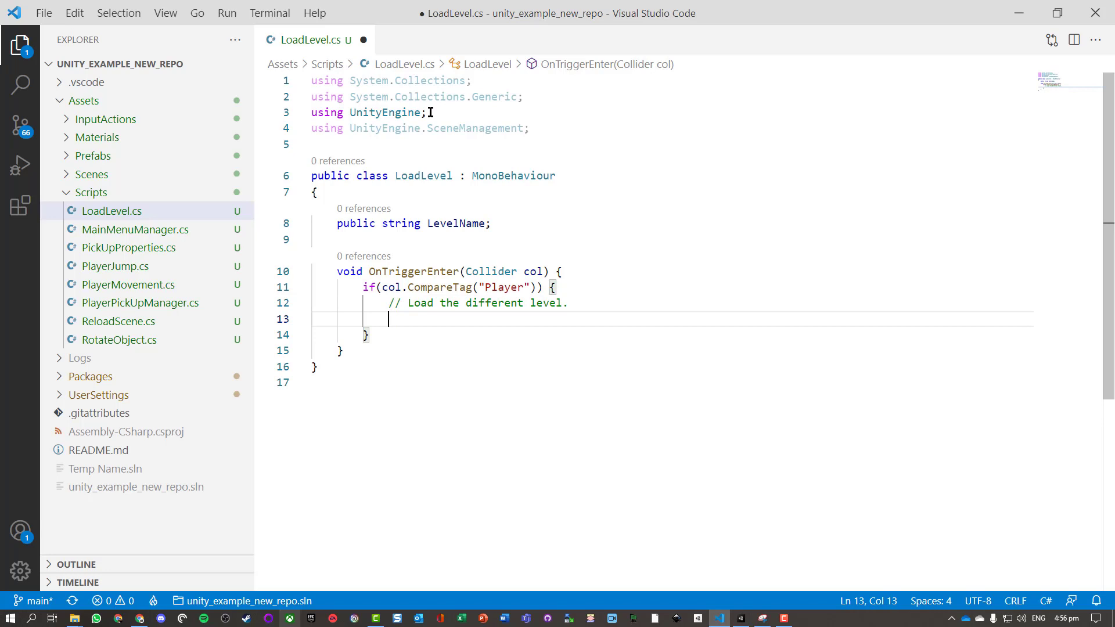
{"action": "type", "text": "SceneManager.LoadScene("}
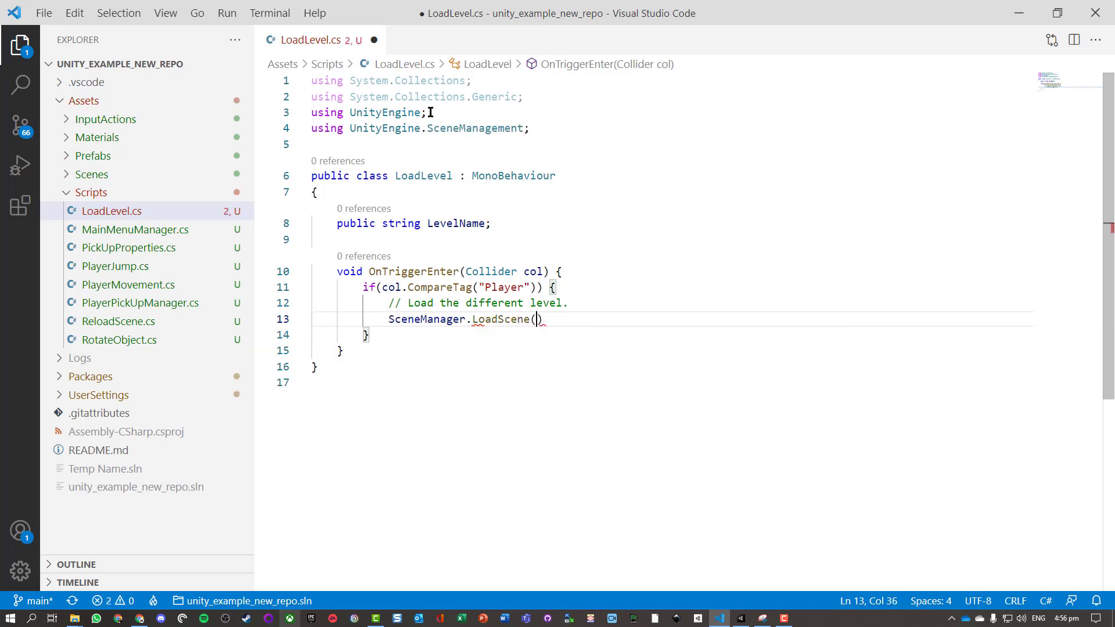
{"action": "type", "text": "LevelName)"}
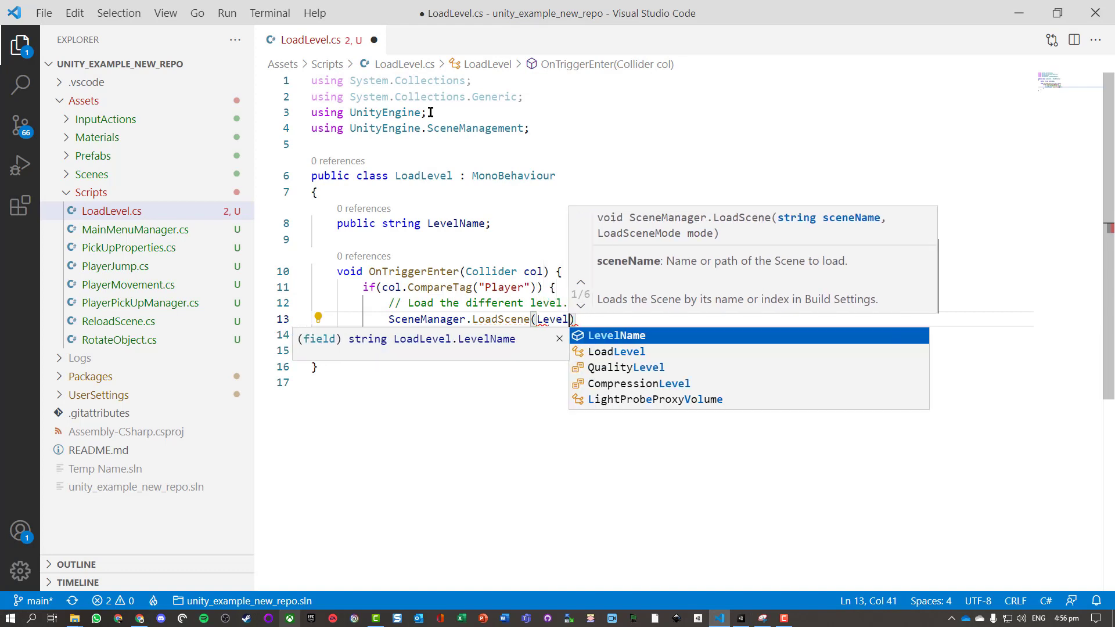
{"action": "type", "text": ";"}
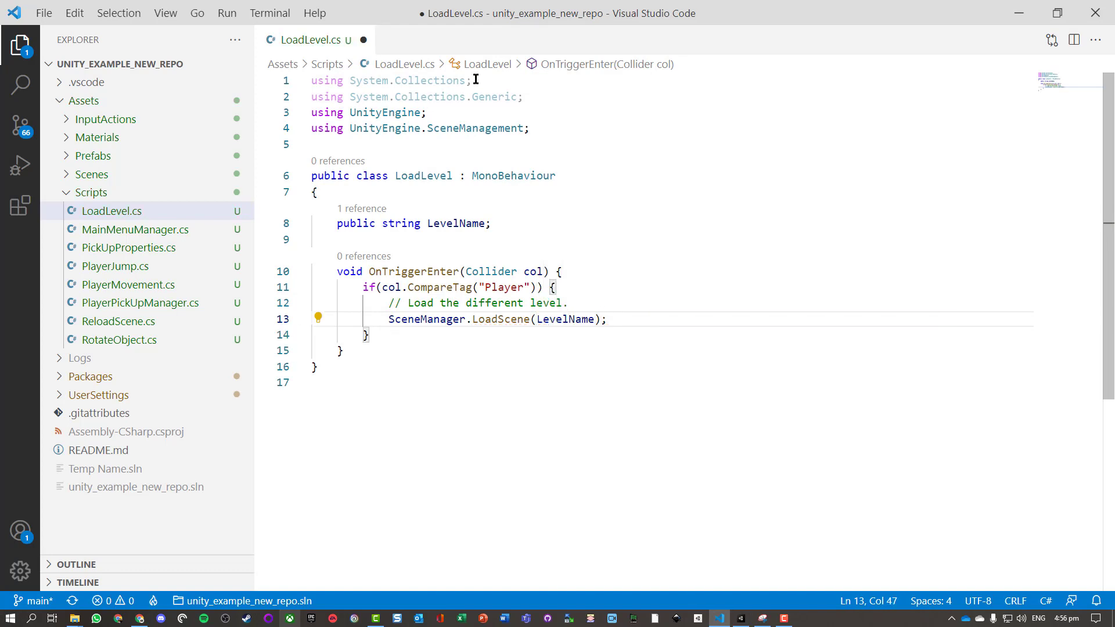
{"action": "left_click_drag", "start_coordinate": [427, 223], "coordinate": [488, 225]}
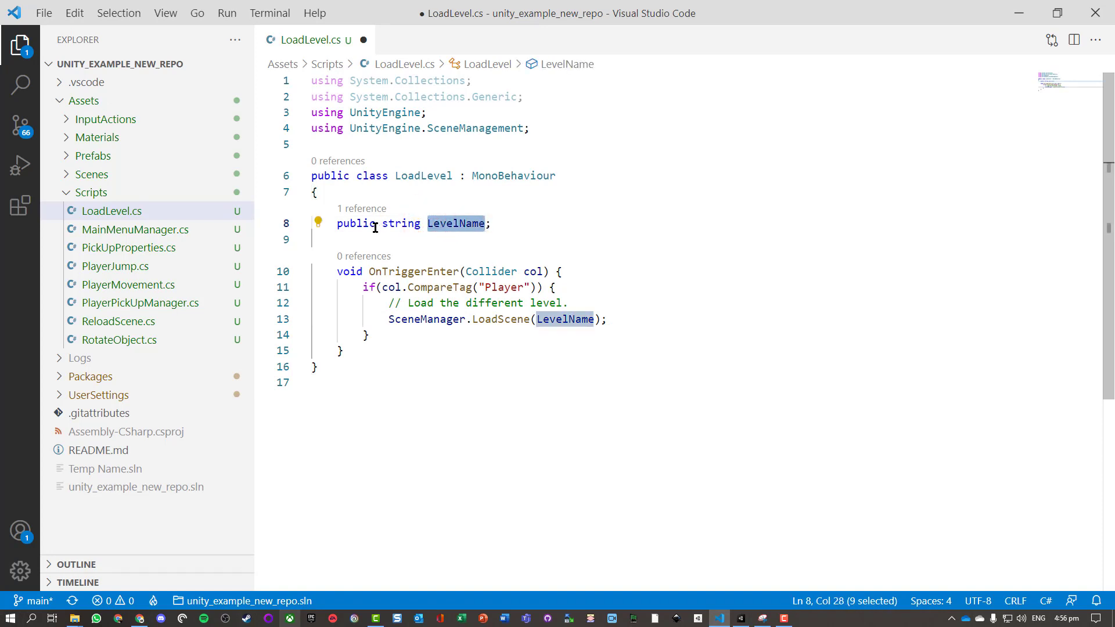
{"action": "double_click", "coordinate": [347, 224]}
{"action": "key", "text": "ctrl+s"}
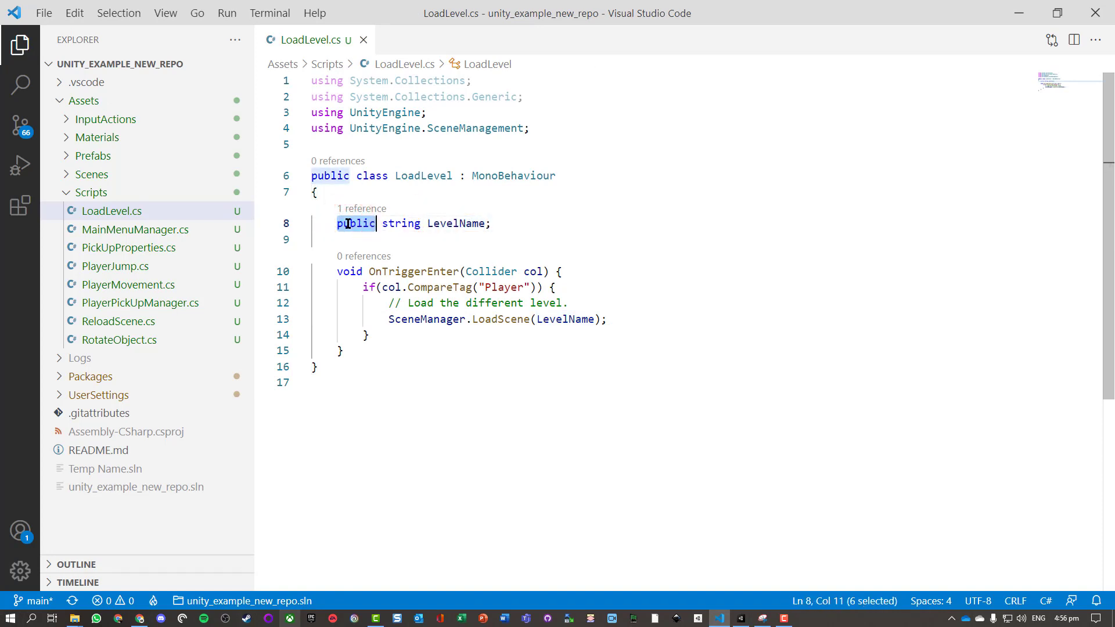
Step: Return to Unity, set the Level Name of ChangeLevel's Load Level script to GameOver, and save the scene
{"action": "left_click", "coordinate": [1021, 20]}
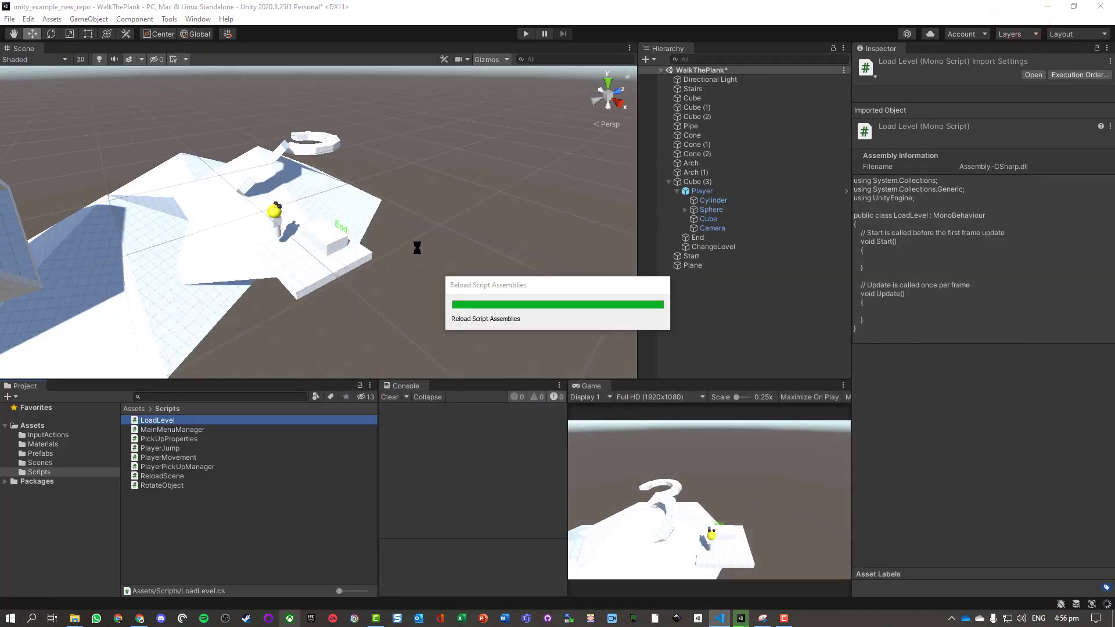
{"action": "left_click", "coordinate": [331, 244]}
{"action": "left_click", "coordinate": [902, 487]}
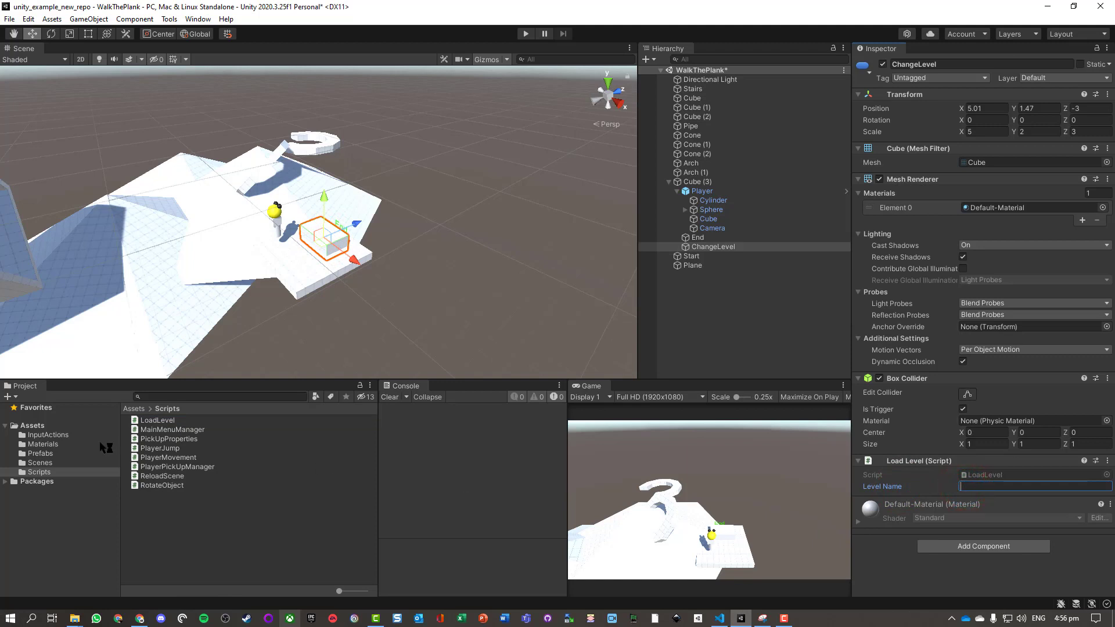
{"action": "left_click", "coordinate": [43, 453]}
{"action": "left_click", "coordinate": [47, 463]}
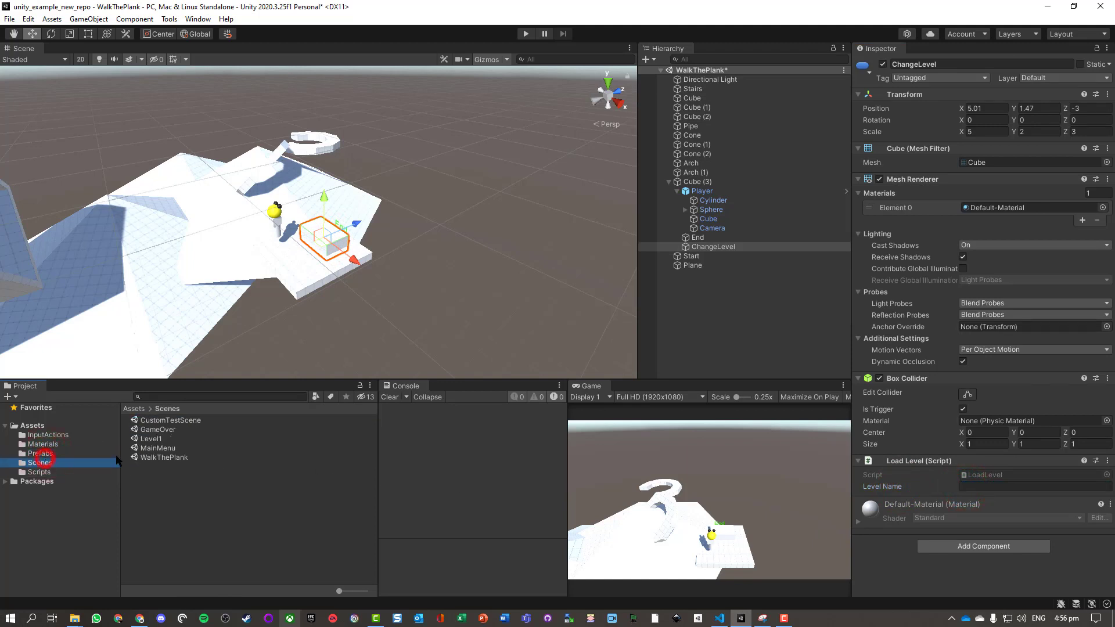
{"action": "left_click", "coordinate": [1019, 487]}
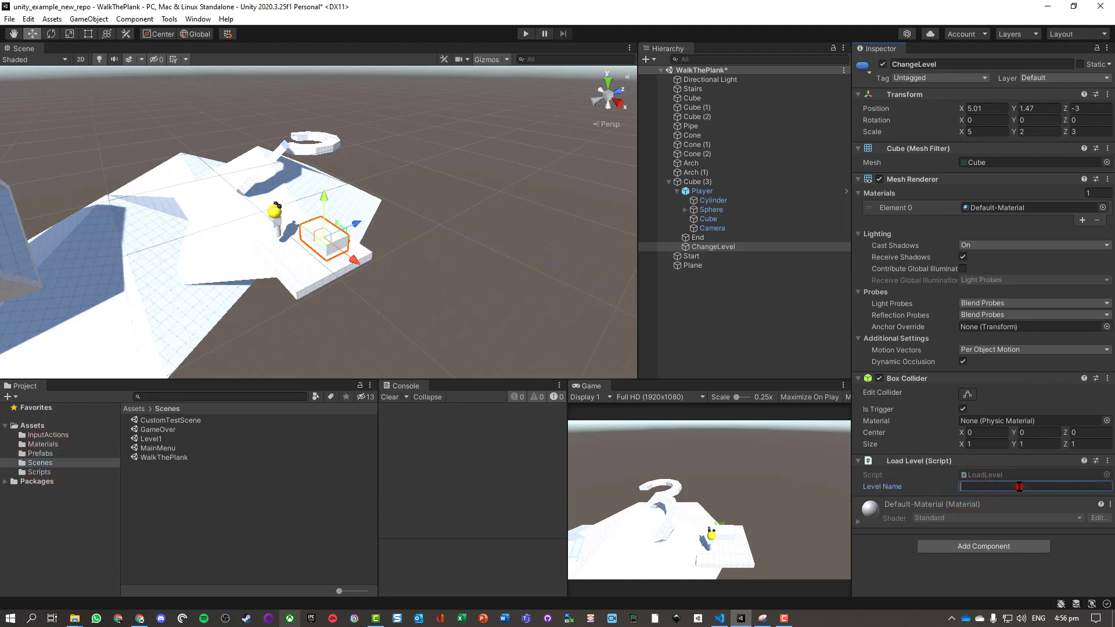
{"action": "type", "text": "GameOver"}
{"action": "left_click", "coordinate": [472, 283]}
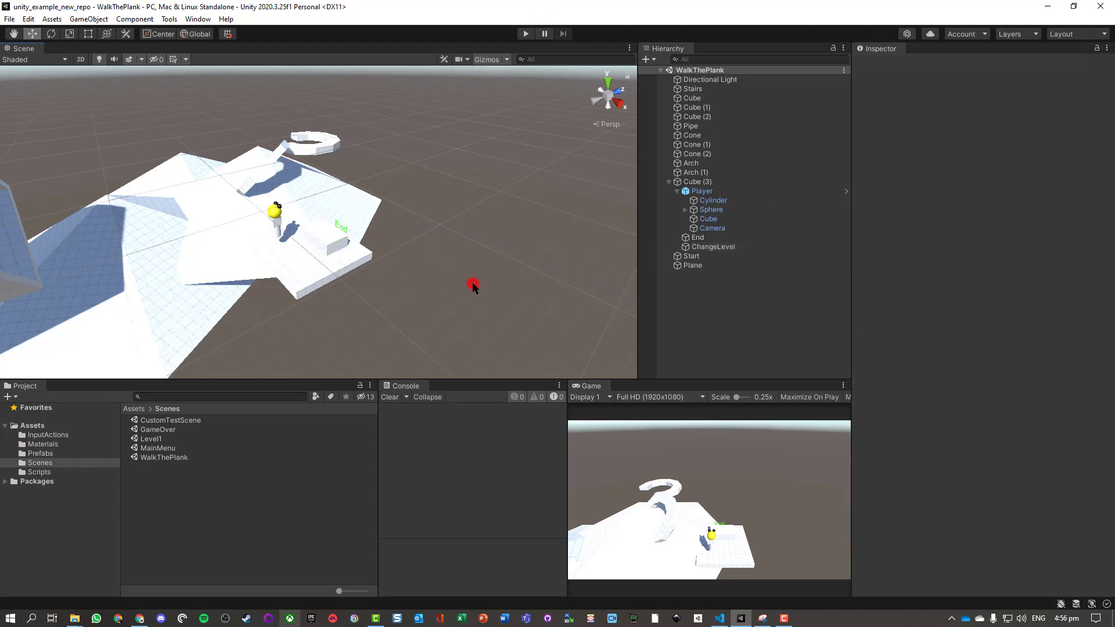
Step: Play-test the scene by walking the Player into the ChangeLevel trigger, read the console error's details, and stop playing
{"action": "left_click", "coordinate": [327, 234]}
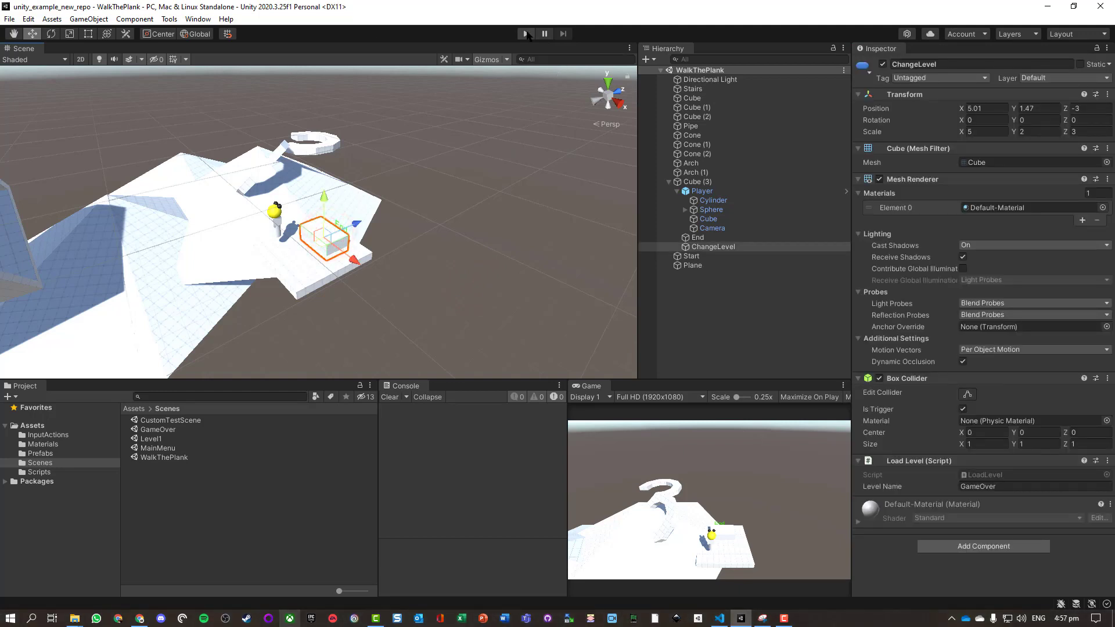
{"action": "left_click", "coordinate": [526, 34]}
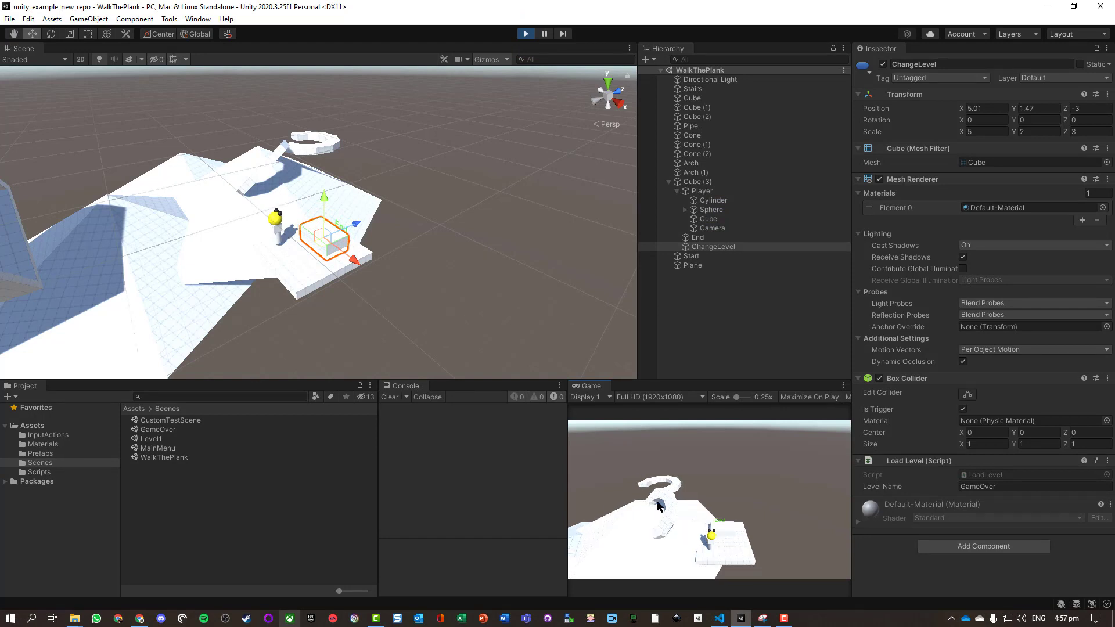
{"action": "key", "text": "w"}
{"action": "key", "text": "d"}
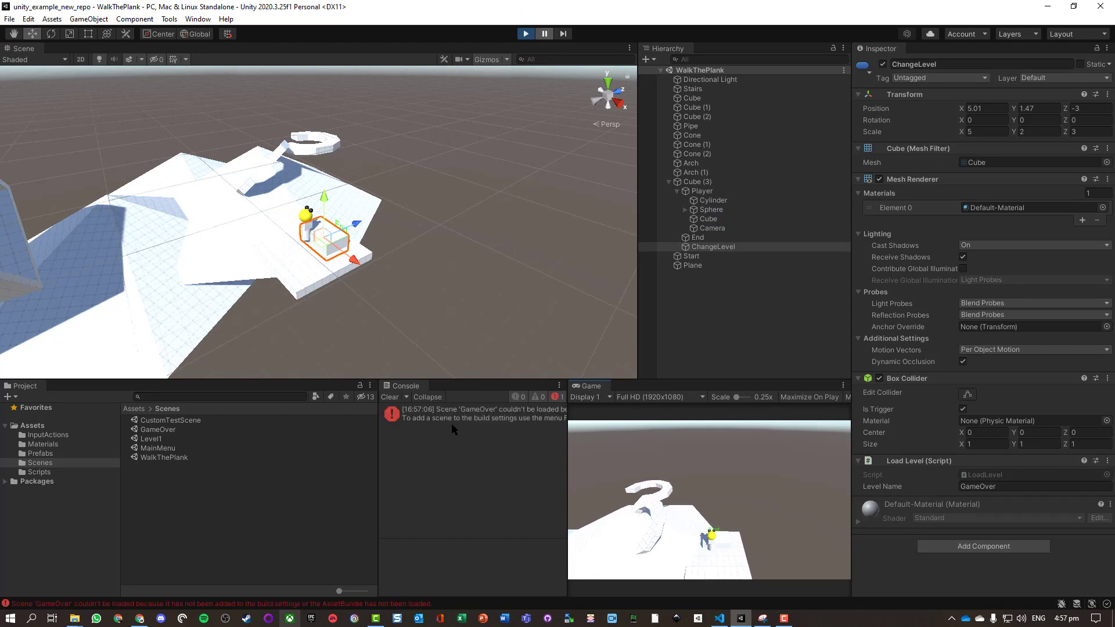
{"action": "left_click", "coordinate": [466, 421]}
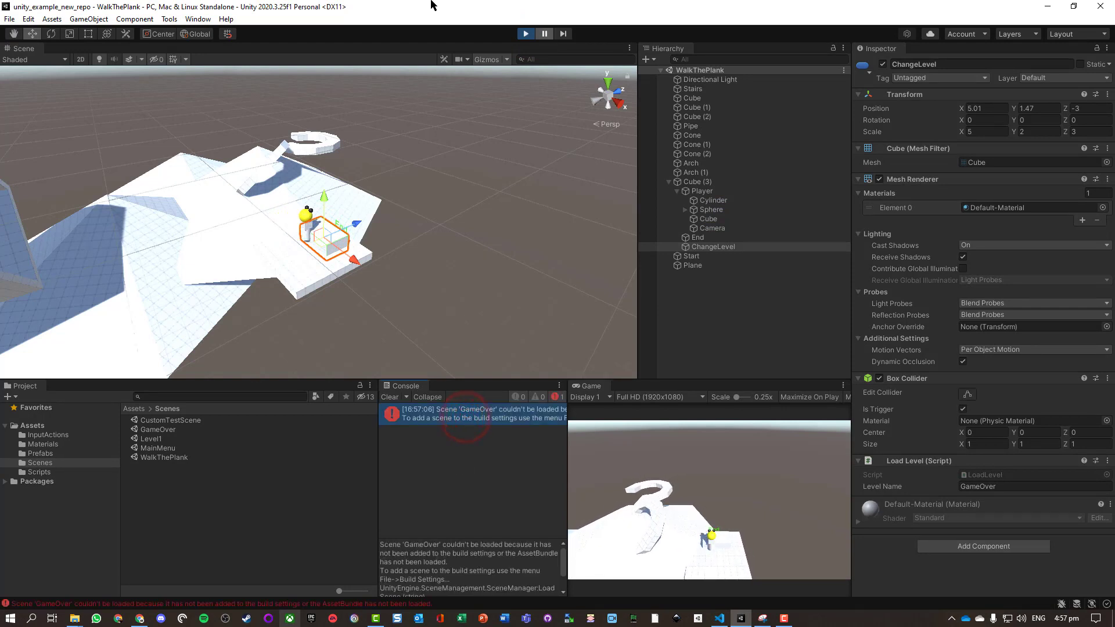
{"action": "left_click", "coordinate": [526, 34]}
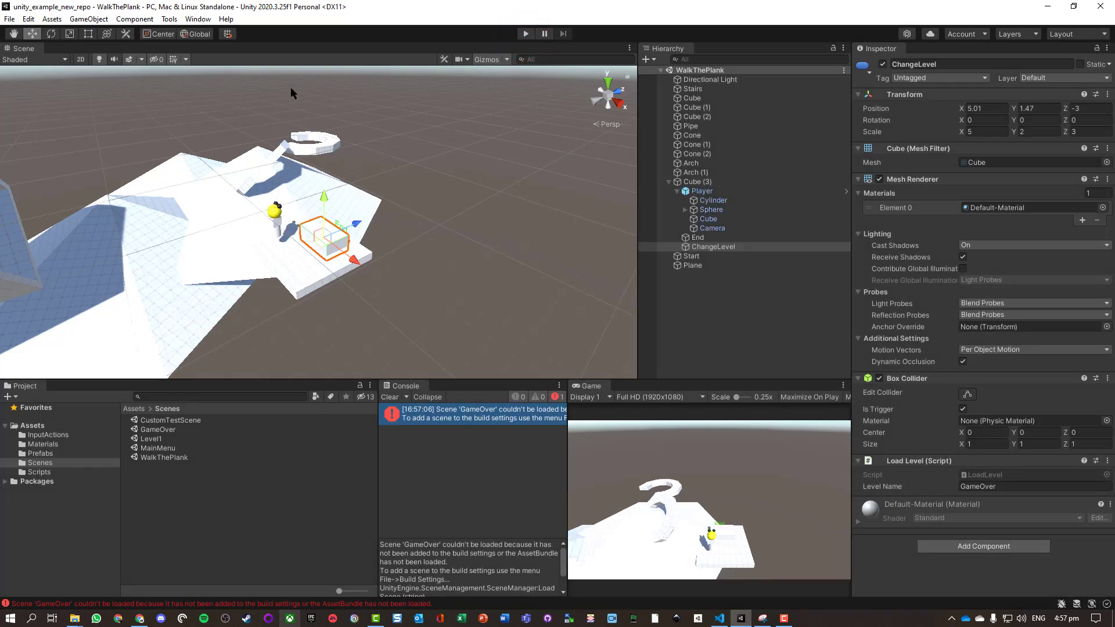
Step: Add the WalkThePlank and GameOver scenes, in that order, to Scenes In Build in the Build Settings
{"action": "left_click", "coordinate": [9, 19]}
{"action": "left_click", "coordinate": [75, 158]}
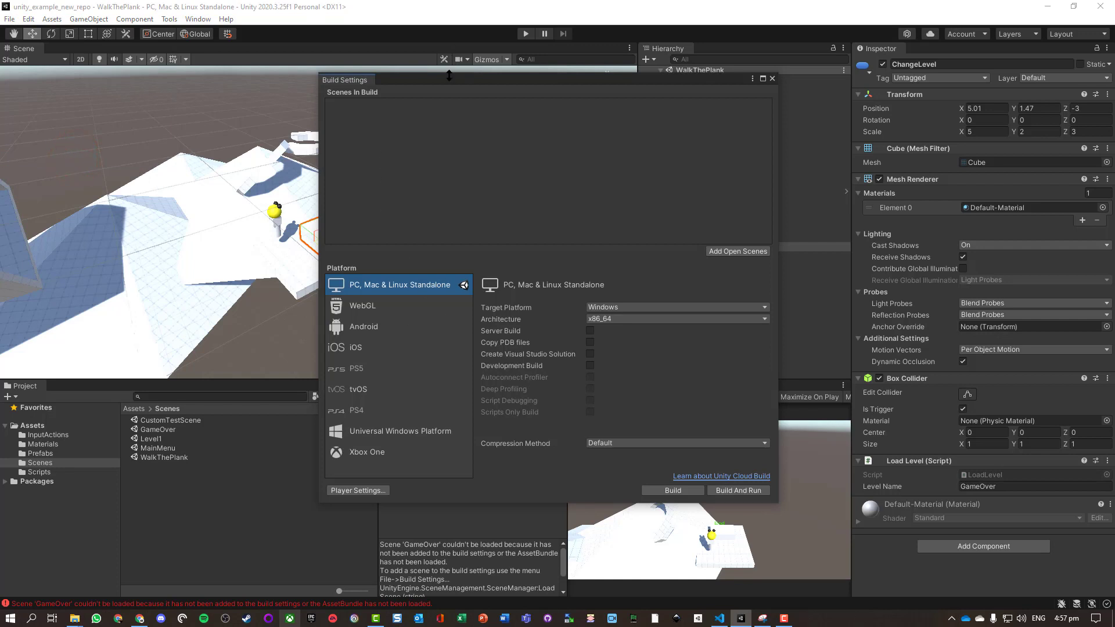
{"action": "left_click_drag", "start_coordinate": [449, 76], "coordinate": [603, 86]}
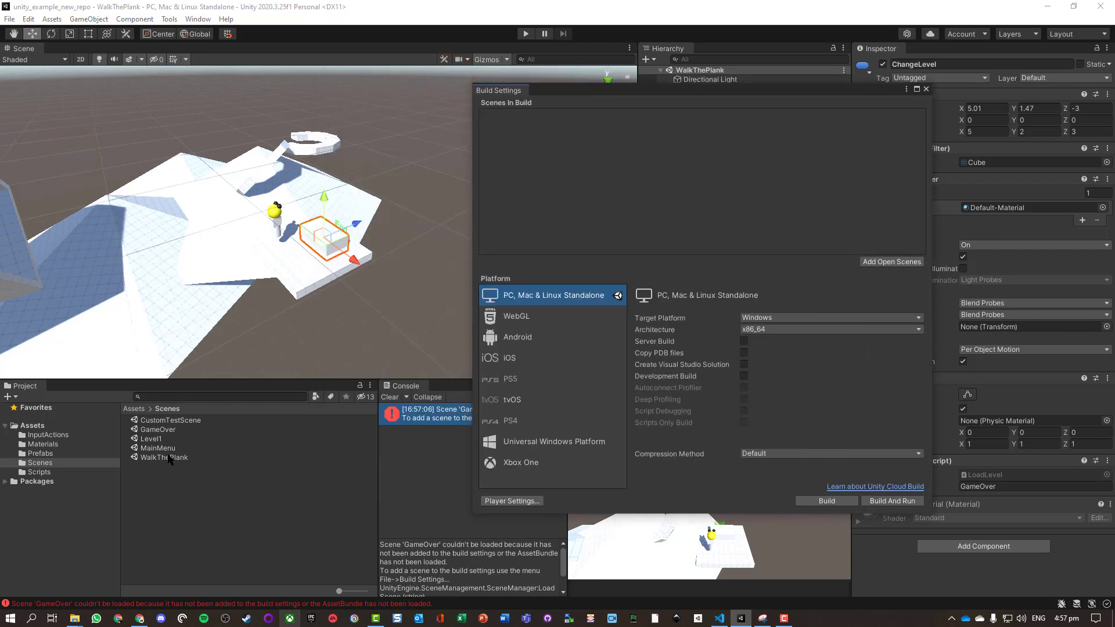
{"action": "left_click_drag", "start_coordinate": [169, 459], "coordinate": [541, 176]}
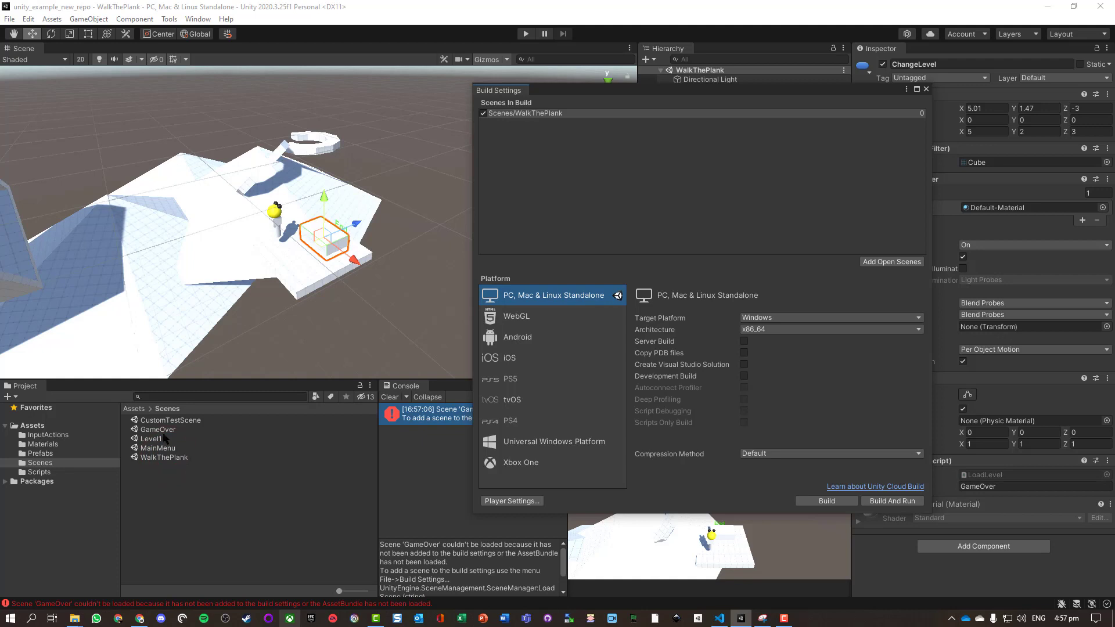
{"action": "left_click_drag", "start_coordinate": [163, 433], "coordinate": [553, 165]}
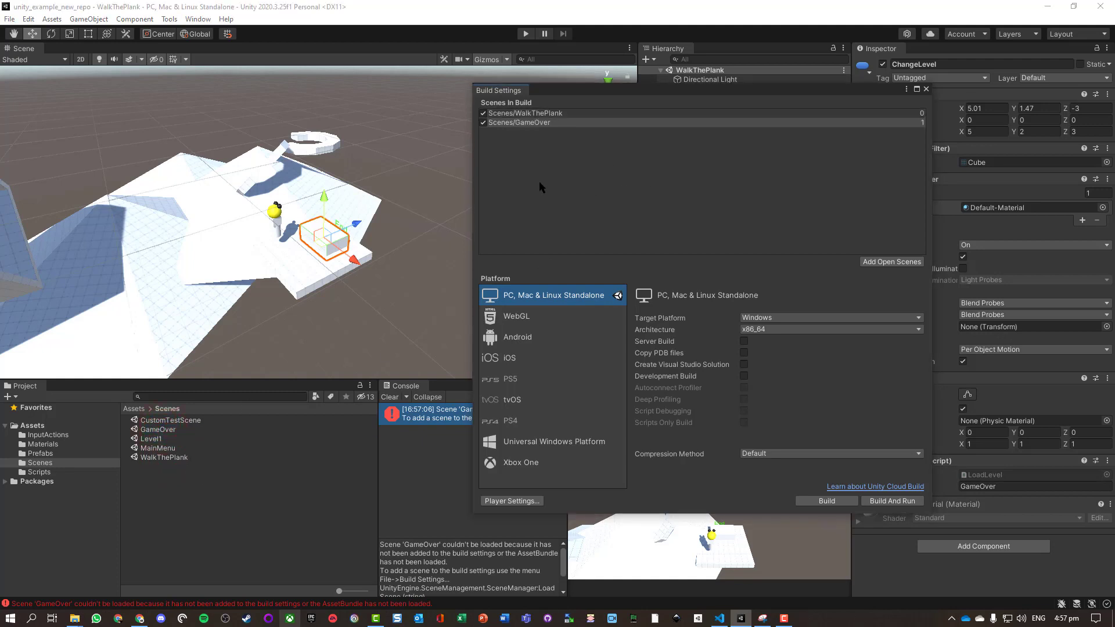
{"action": "left_click", "coordinate": [537, 113]}
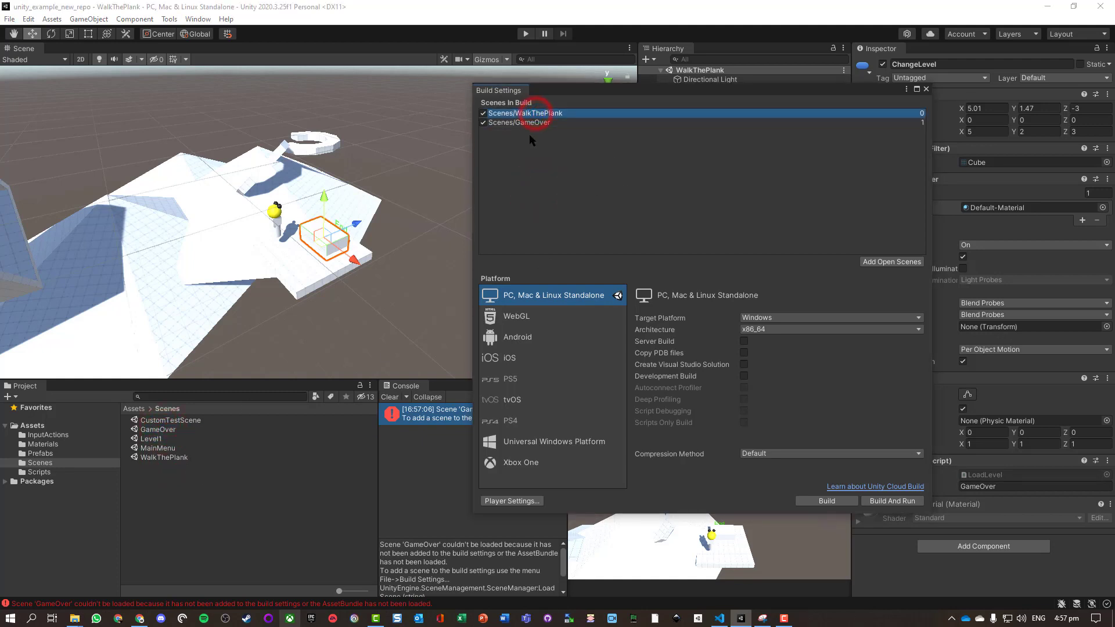
{"action": "left_click", "coordinate": [927, 89]}
Step: Play-test the level change into the GameOver scene again, and stop playing
{"action": "left_click", "coordinate": [526, 34]}
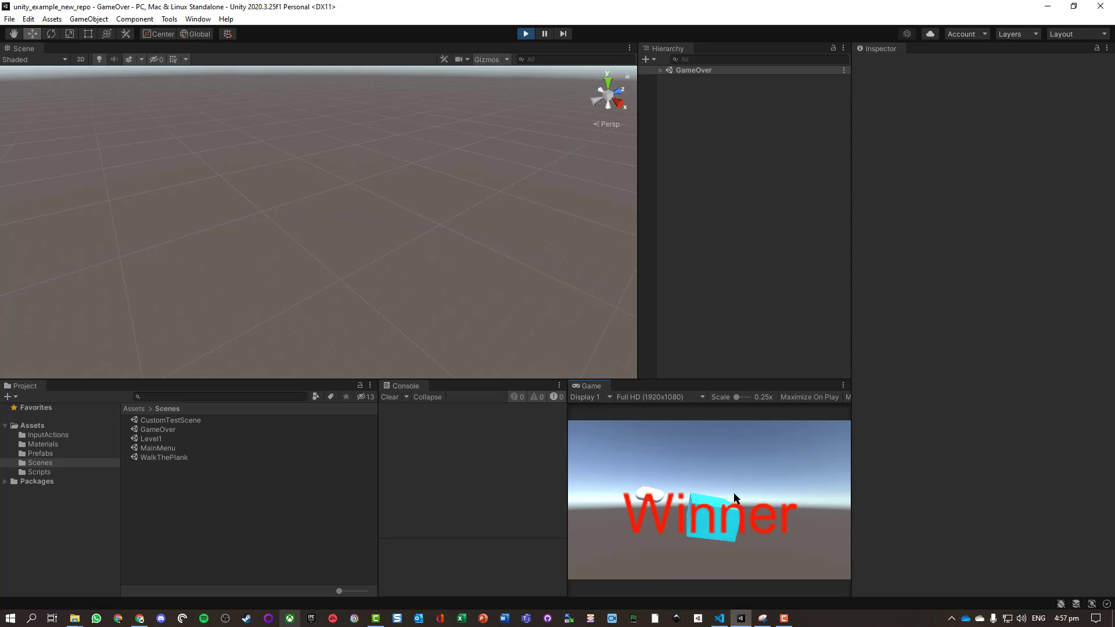
{"action": "left_click", "coordinate": [525, 34]}
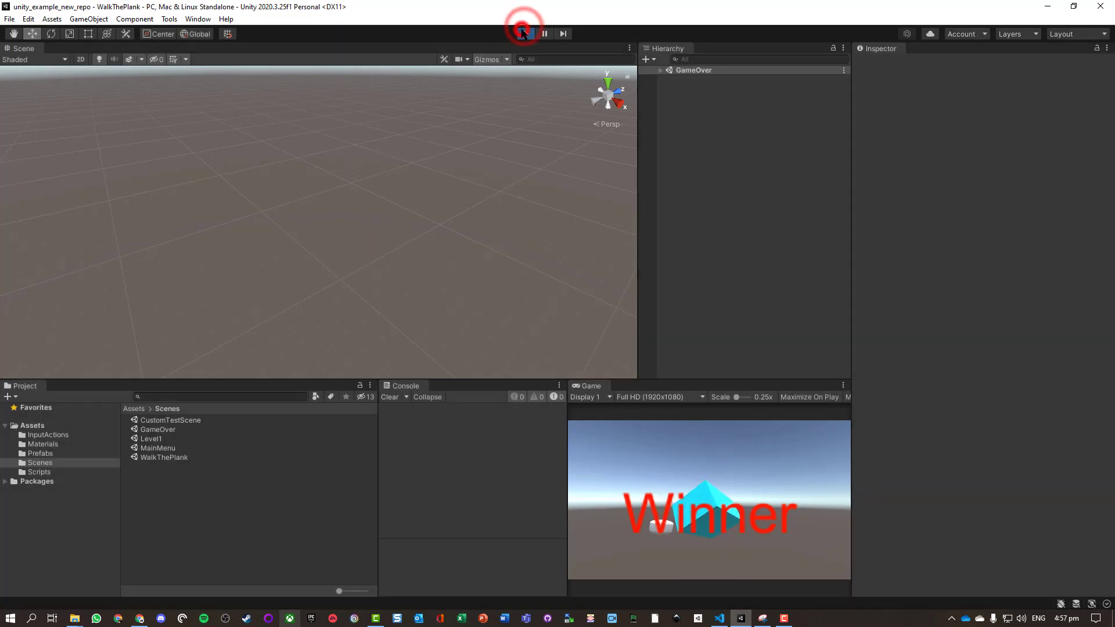
Step: Move the Player out of Cube (3) and make it a child of the Cube that forms the start platform
{"action": "left_click", "coordinate": [273, 212]}
{"action": "scroll", "coordinate": [367, 231], "scroll_direction": "down", "scroll_amount": 3}
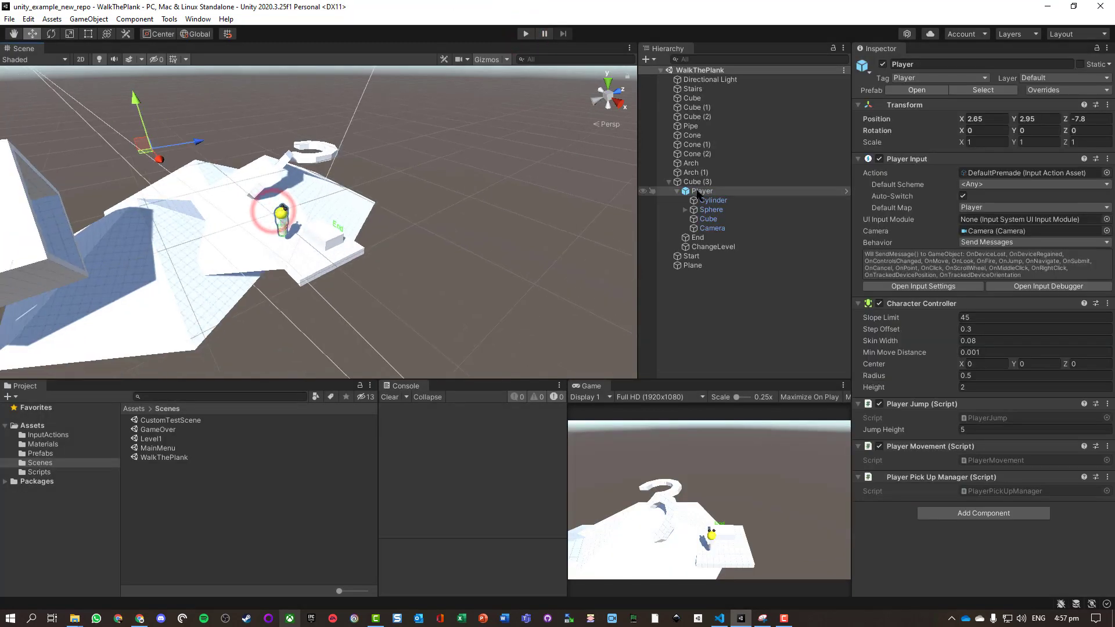
{"action": "left_click", "coordinate": [697, 192]}
{"action": "left_click_drag", "start_coordinate": [697, 194], "coordinate": [698, 95]}
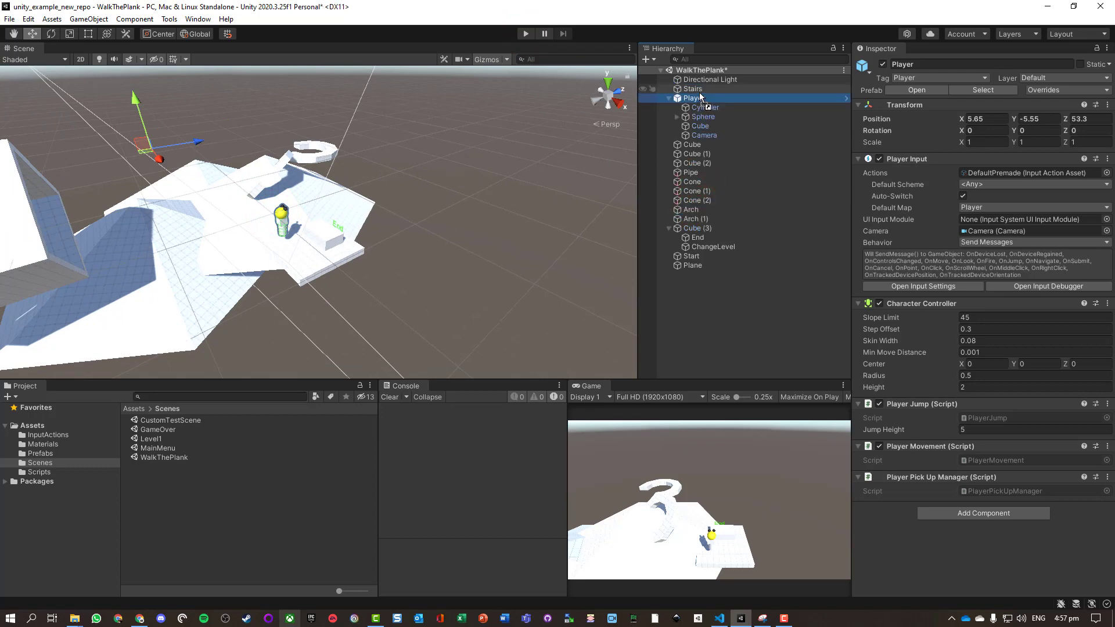
{"action": "double_click", "coordinate": [697, 145]}
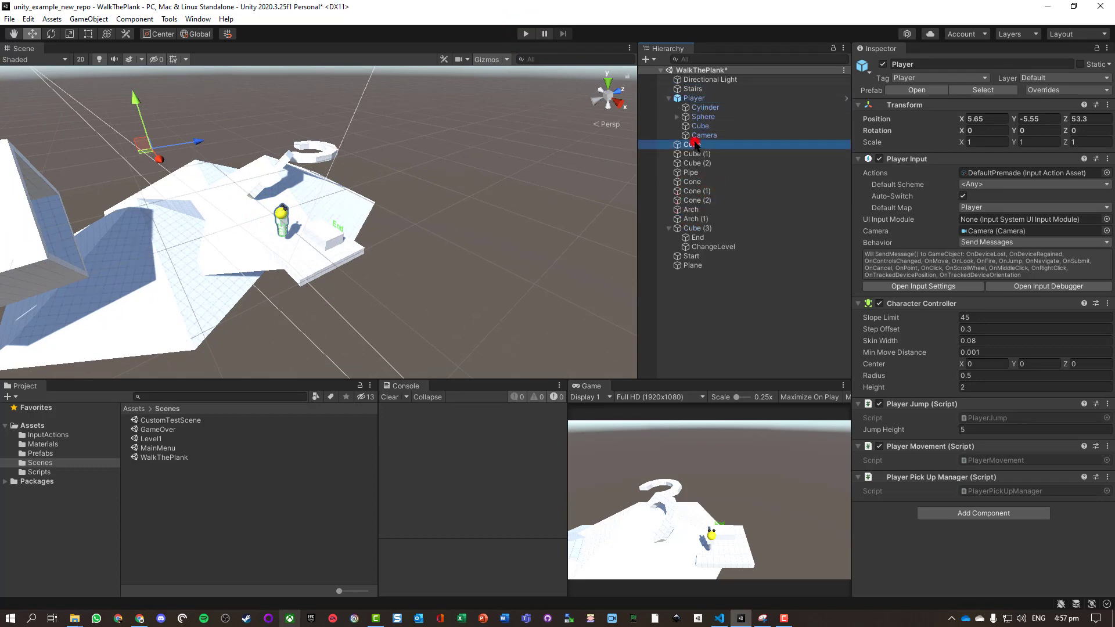
{"action": "mouse_move", "coordinate": [694, 144]}
{"action": "left_mouse_down"}
{"action": "mouse_move", "coordinate": [697, 96]}
{"action": "mouse_move", "coordinate": [708, 139]}
{"action": "mouse_move", "coordinate": [694, 146]}
{"action": "left_mouse_up"}
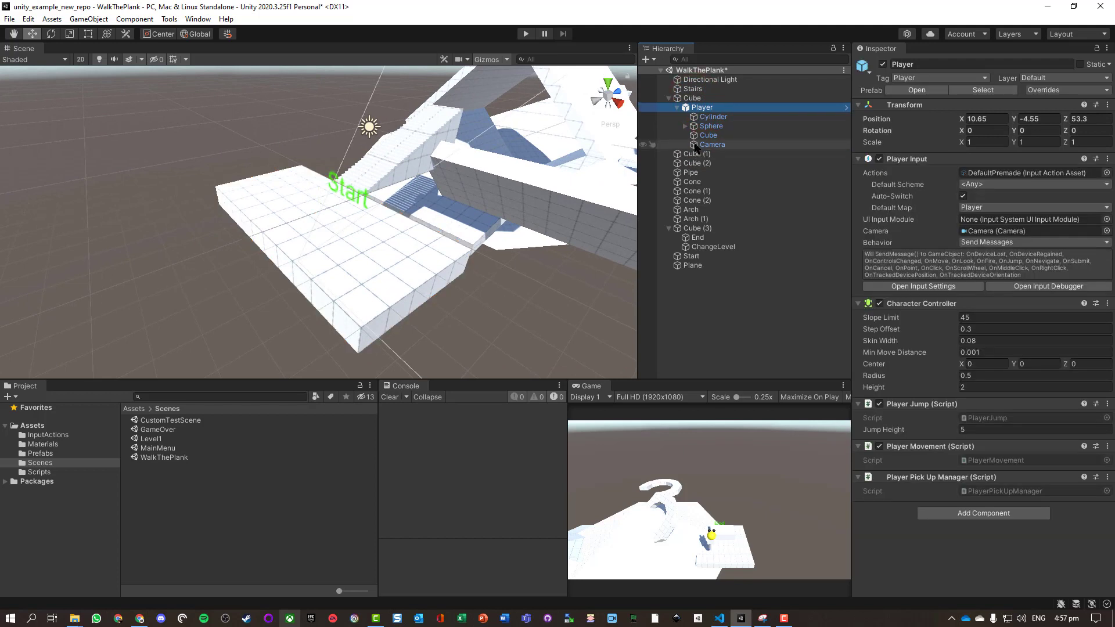
Step: Set the Player's position to X 0, Y 0, Z 0 within its parent Cube and briefly play-test the scene
{"action": "left_click", "coordinate": [994, 115]}
{"action": "type", "text": "0"}
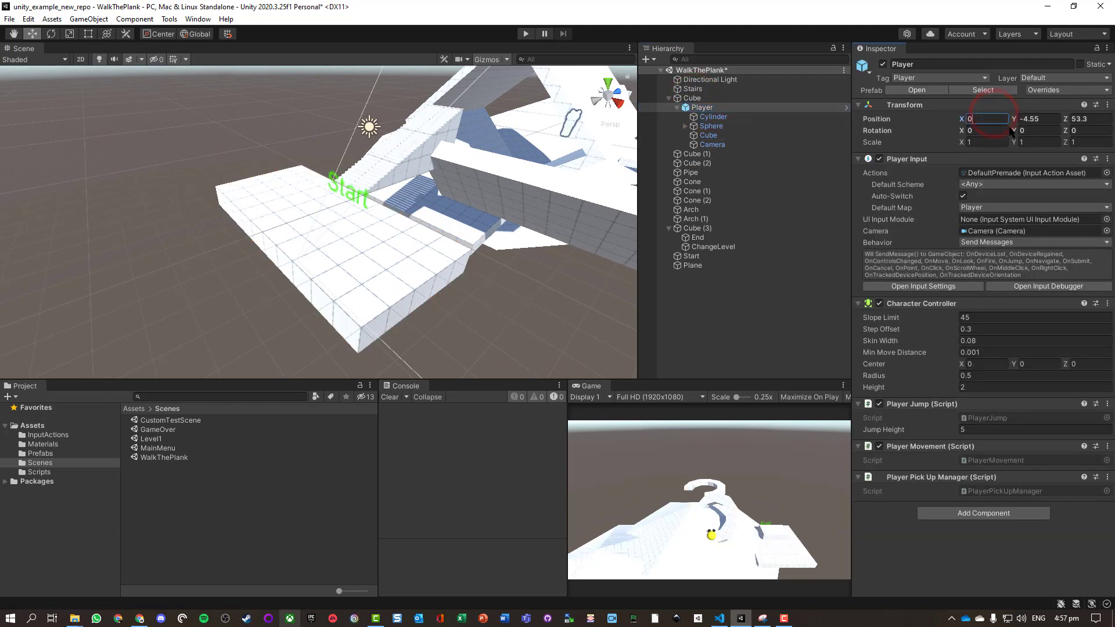
{"action": "left_click", "coordinate": [1027, 119]}
{"action": "type", "text": "0"}
{"action": "left_click", "coordinate": [1076, 119]}
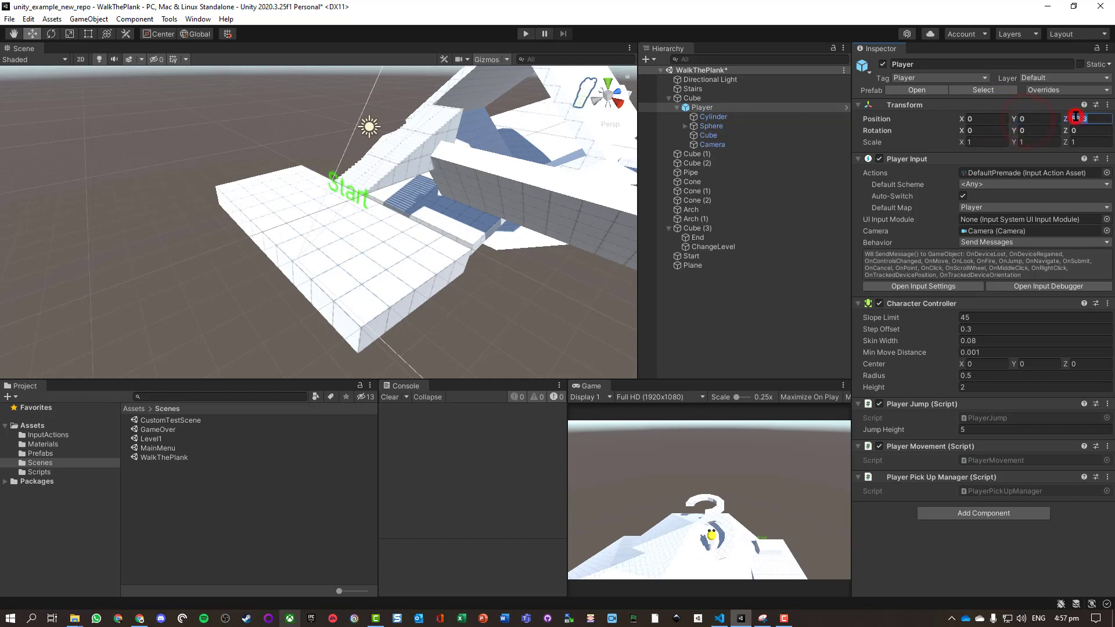
{"action": "type", "text": "0"}
{"action": "scroll", "coordinate": [326, 145], "scroll_direction": "down", "scroll_amount": 9}
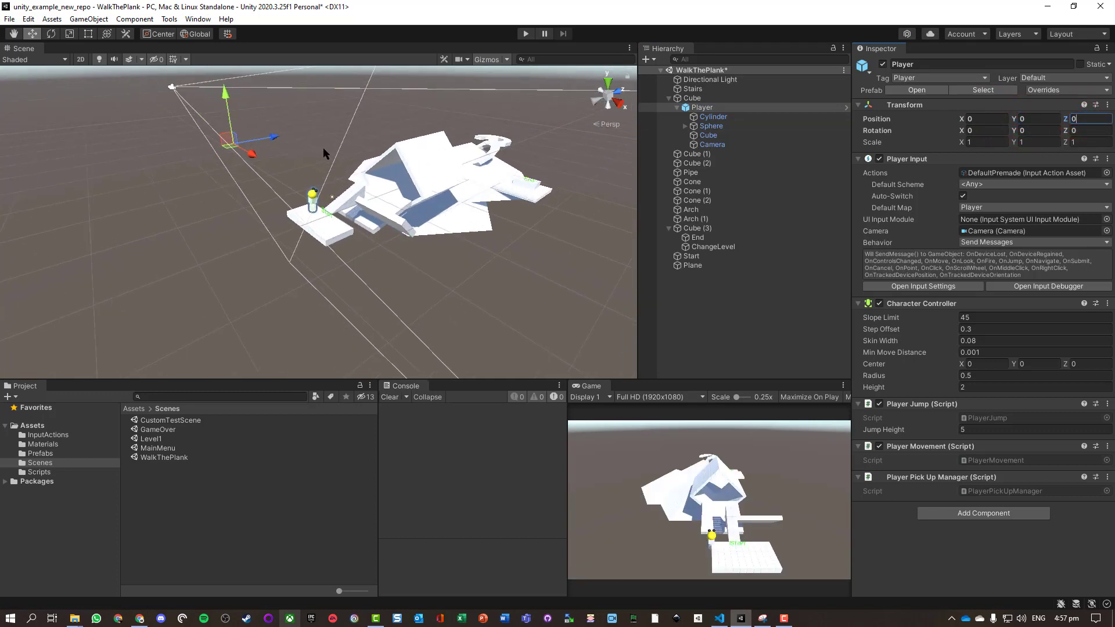
{"action": "scroll", "coordinate": [337, 142], "scroll_direction": "up", "scroll_amount": 2}
{"action": "left_click", "coordinate": [526, 33]}
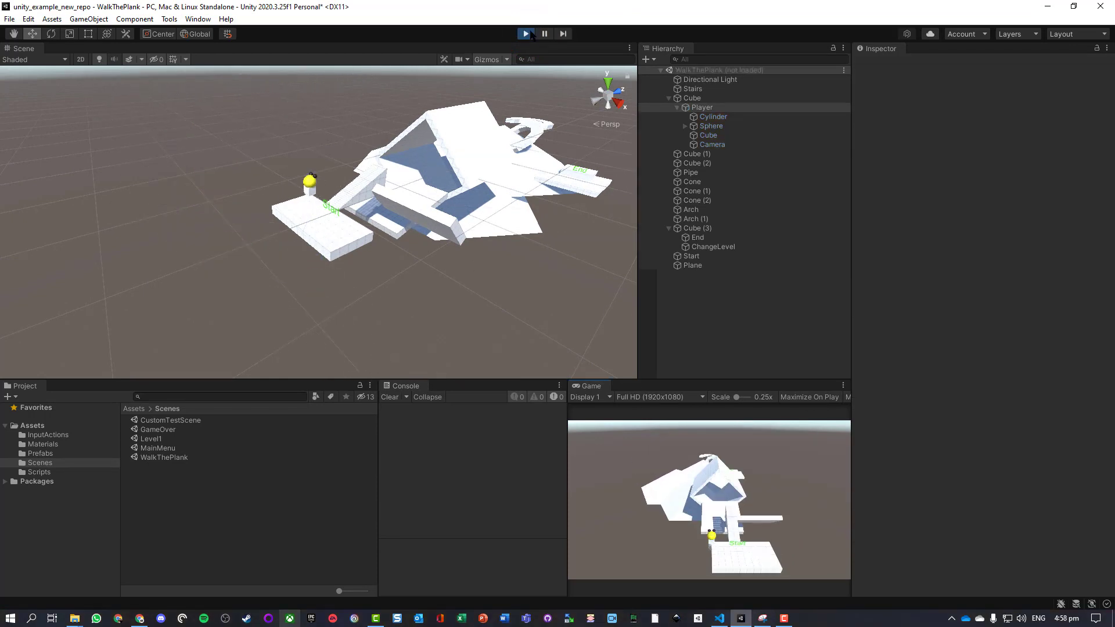
{"action": "left_click", "coordinate": [526, 34]}
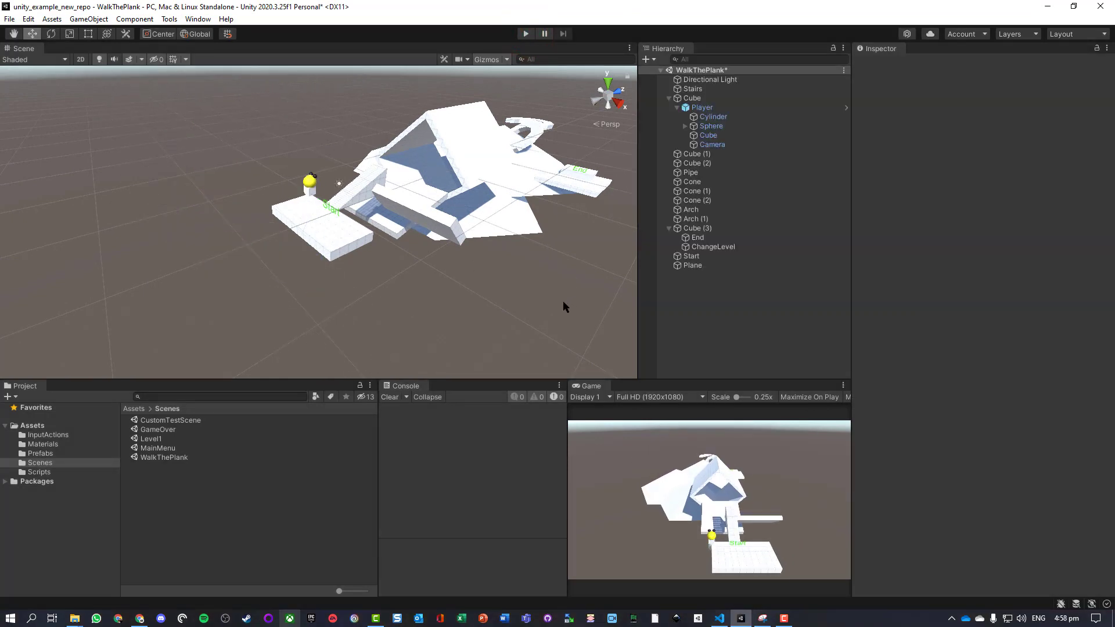
Step: Move the Player over the start platform and raise it above the surface, to about X 3.2, Y 4.02, Z -2.35
{"action": "scroll", "coordinate": [563, 302], "scroll_direction": "down", "scroll_amount": 2}
{"action": "left_click", "coordinate": [313, 192]}
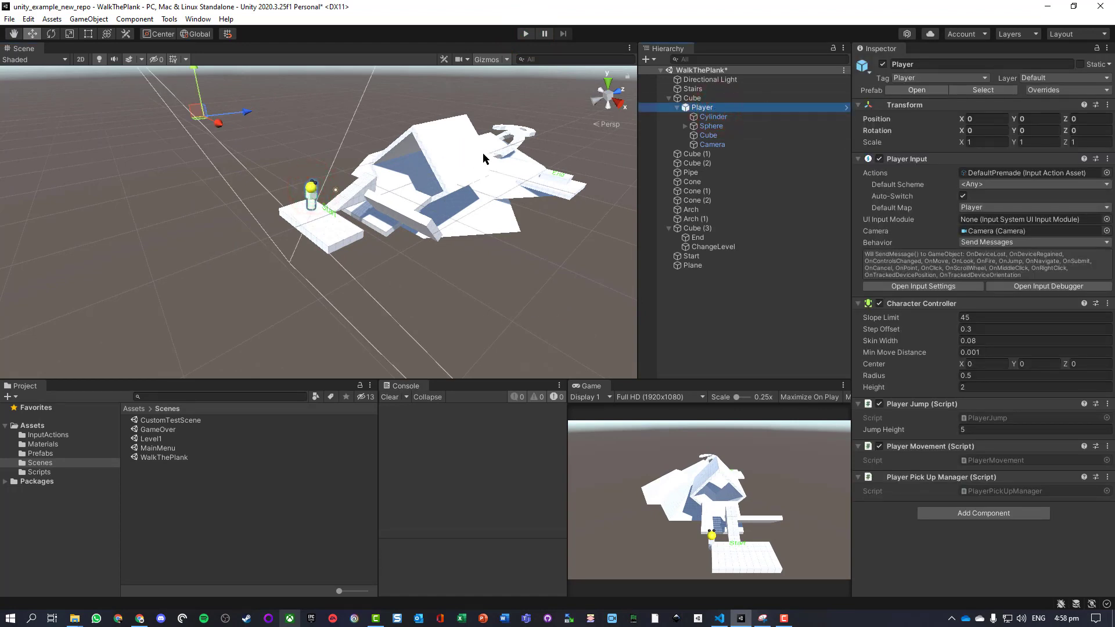
{"action": "left_click_drag", "start_coordinate": [193, 77], "coordinate": [189, 70]}
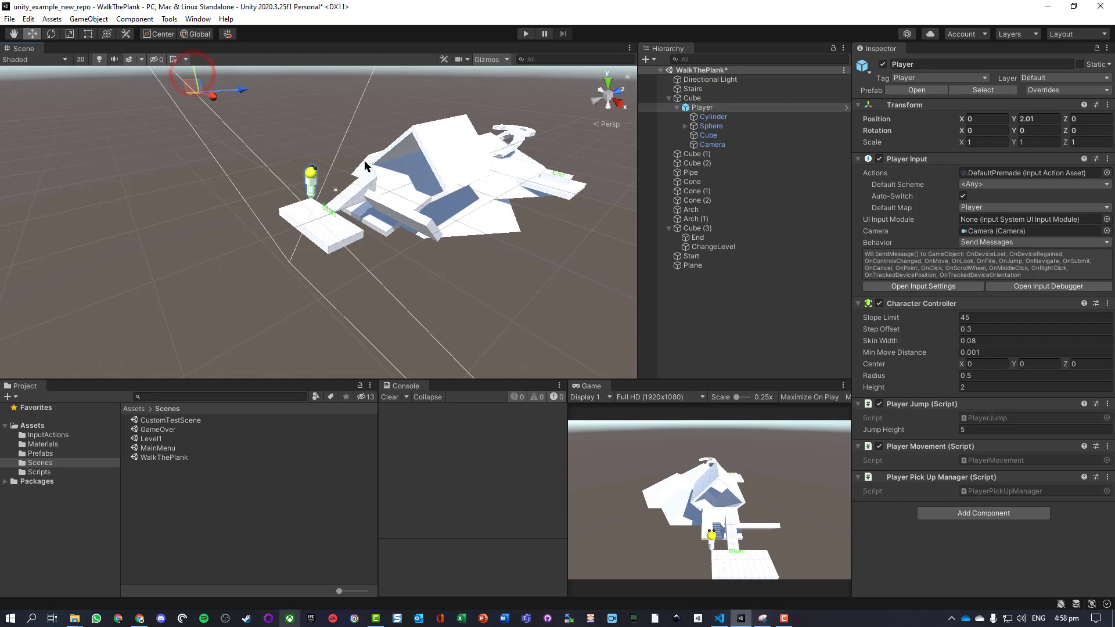
{"action": "left_click_drag", "start_coordinate": [467, 222], "coordinate": [232, 273], "text": "alt"}
{"action": "left_click", "coordinate": [242, 207]}
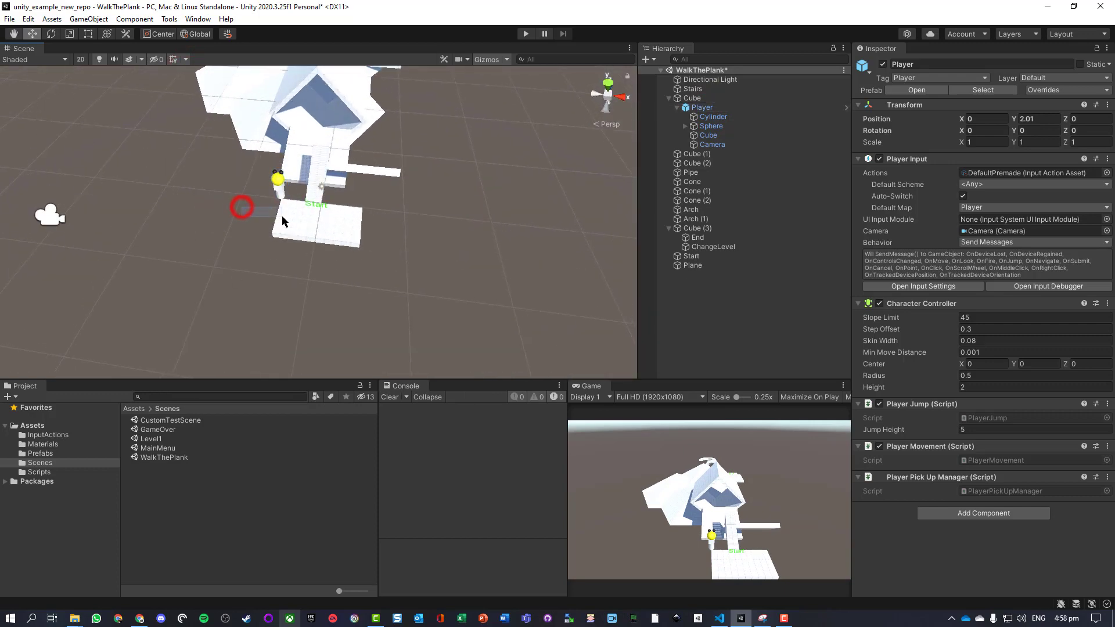
{"action": "left_click", "coordinate": [702, 106]}
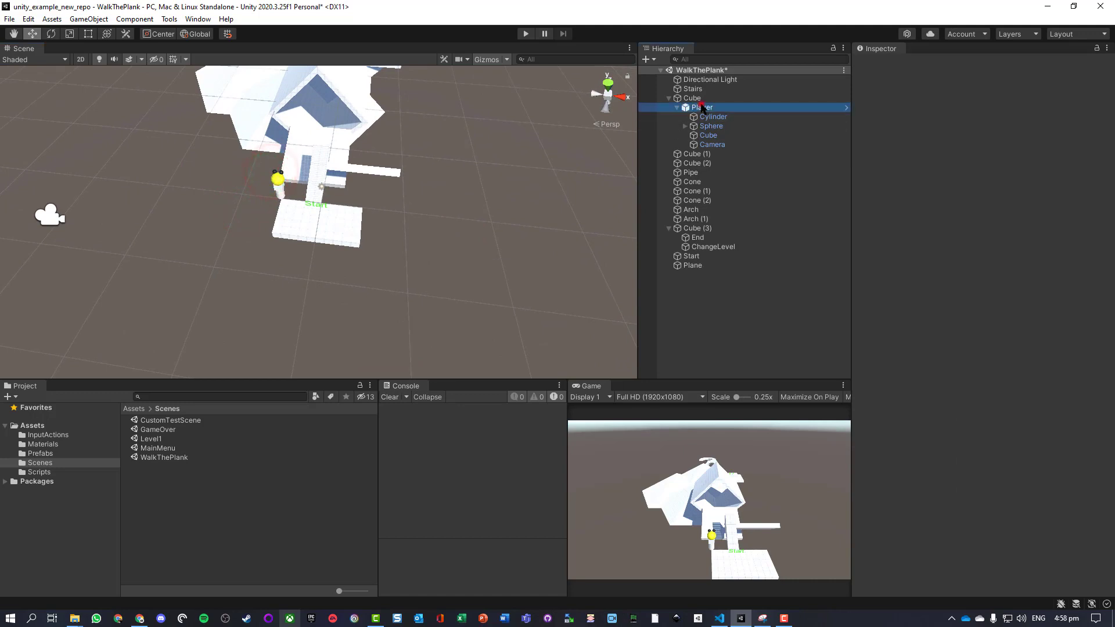
{"action": "left_click_drag", "start_coordinate": [248, 211], "coordinate": [576, 302]}
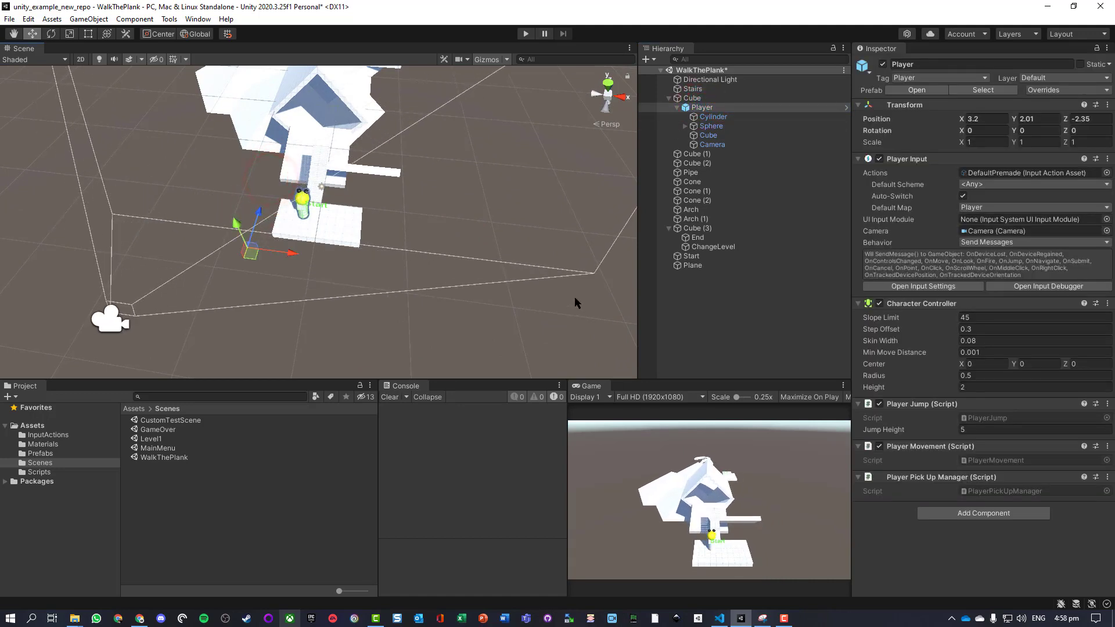
{"action": "left_click_drag", "start_coordinate": [233, 224], "coordinate": [221, 201]}
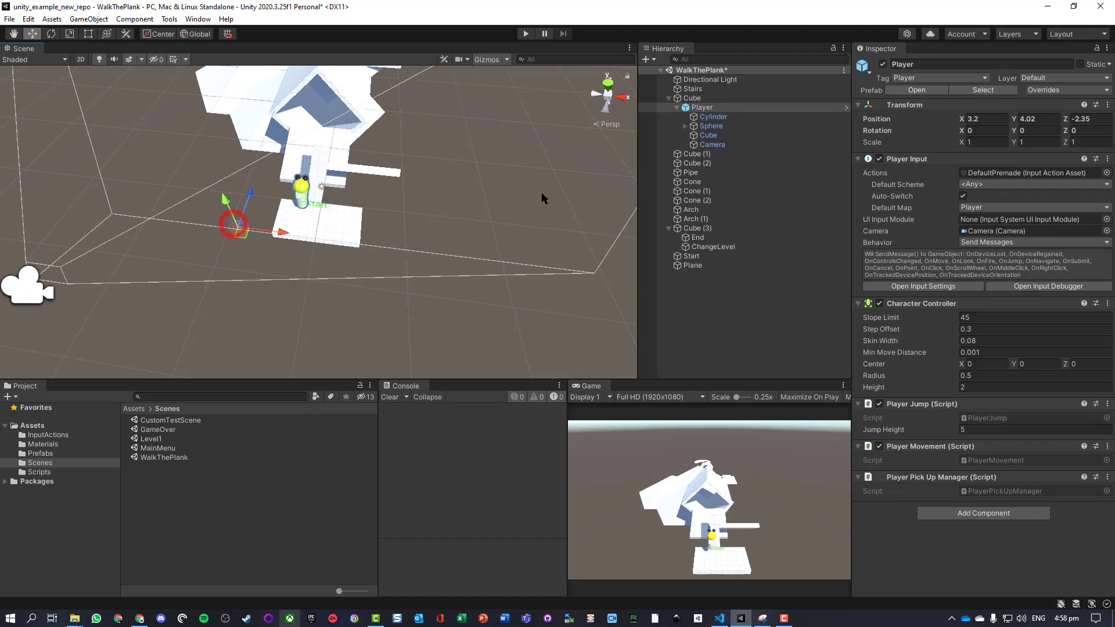
Step: Disable the Mesh Renderer of the ChangeLevel trigger cube at the End platform, leaving its Box Collider enabled
{"action": "scroll", "coordinate": [517, 139], "scroll_direction": "up", "scroll_amount": 3}
{"action": "middle_click_drag", "start_coordinate": [518, 139], "coordinate": [430, 325]}
{"action": "mouse_move", "coordinate": [334, 76]}
{"action": "middle_mouse_down"}
{"action": "mouse_move", "coordinate": [316, 116]}
{"action": "mouse_move", "coordinate": [318, 67]}
{"action": "middle_mouse_up"}
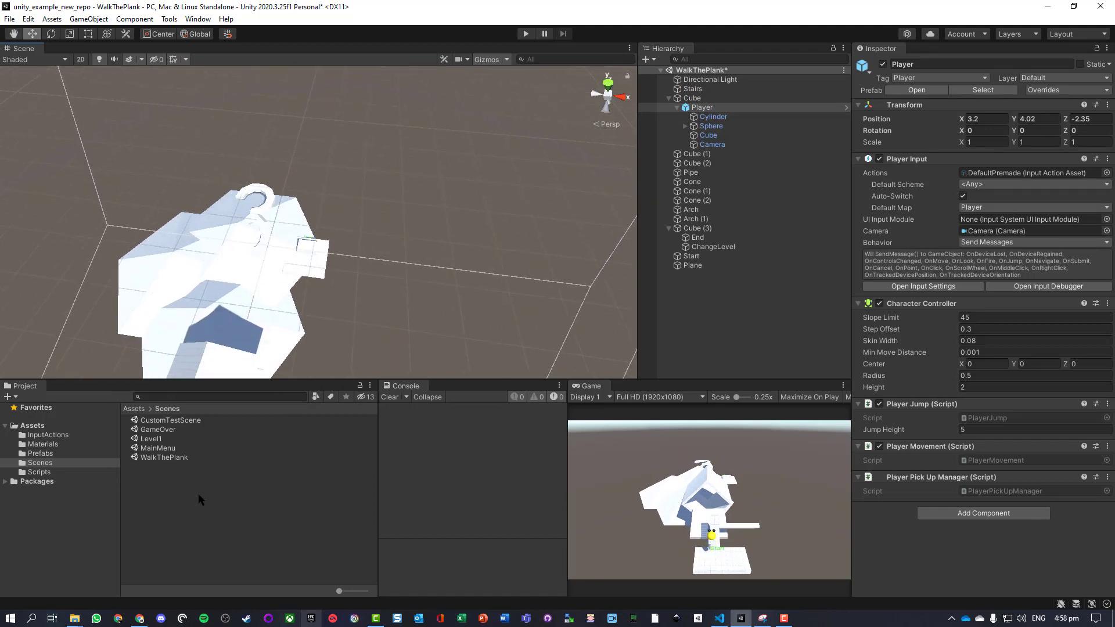
{"action": "scroll", "coordinate": [303, 212], "scroll_direction": "up", "scroll_amount": 1}
{"action": "scroll", "coordinate": [319, 267], "scroll_direction": "up", "scroll_amount": 2}
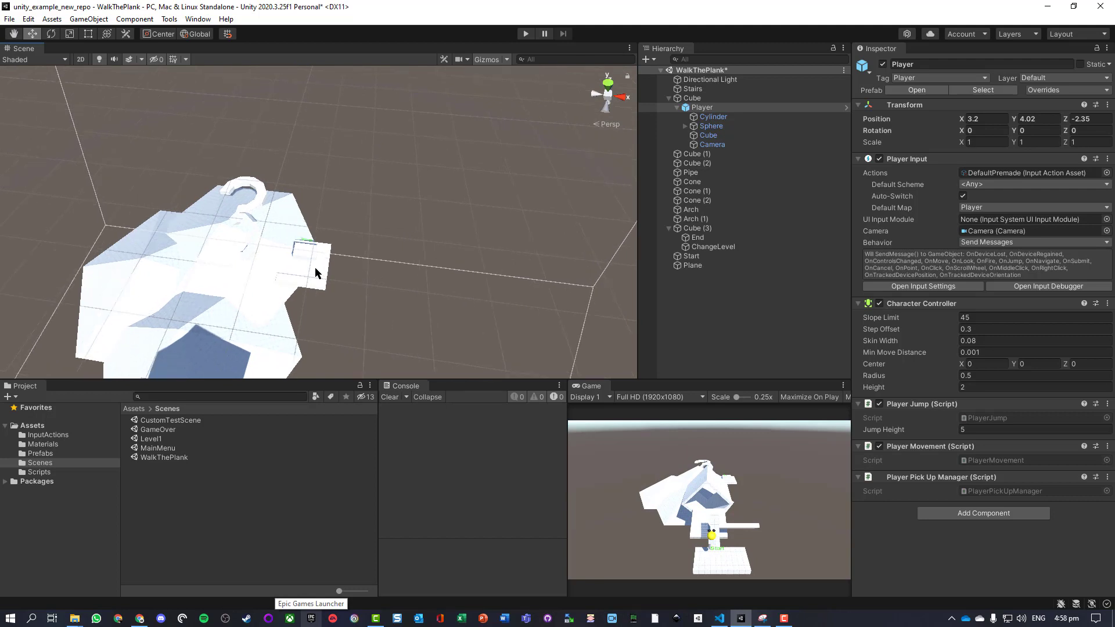
{"action": "left_click", "coordinate": [353, 296]}
{"action": "scroll", "coordinate": [349, 314], "scroll_direction": "up", "scroll_amount": 3}
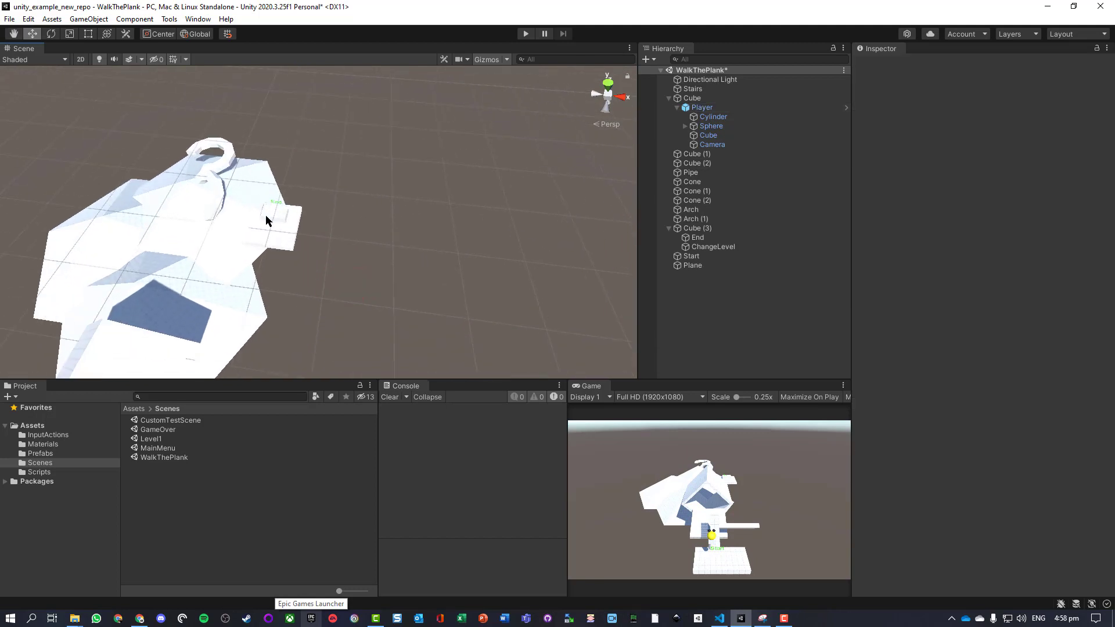
{"action": "right_click_drag", "start_coordinate": [565, 266], "coordinate": [346, 148]}
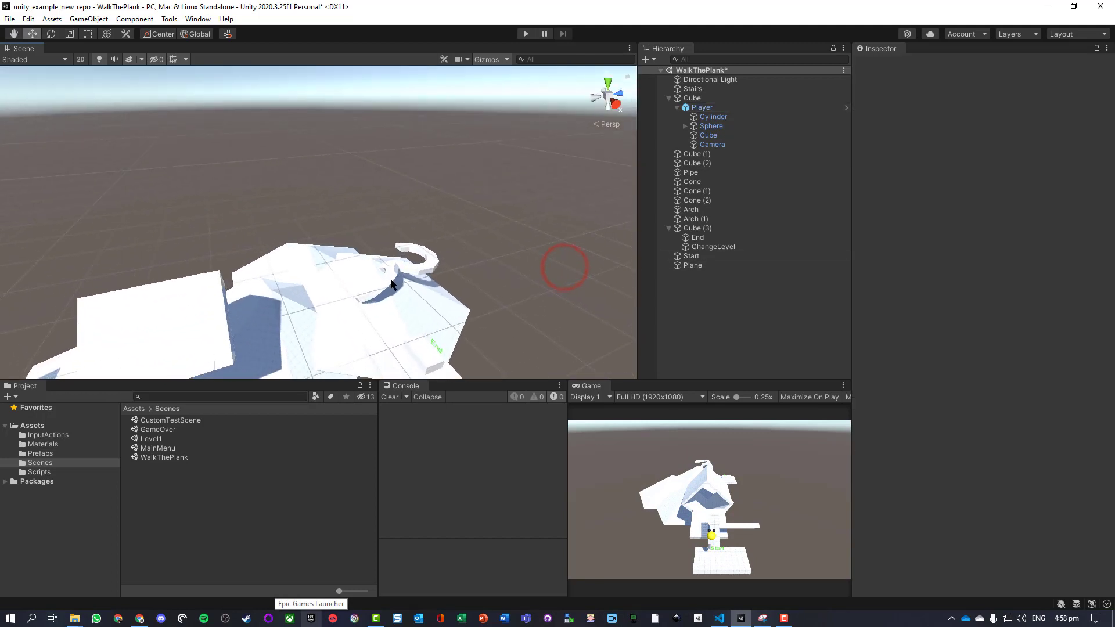
{"action": "scroll", "coordinate": [405, 312], "scroll_direction": "up", "scroll_amount": 1}
{"action": "middle_click_drag", "start_coordinate": [408, 315], "coordinate": [352, 70]}
{"action": "middle_click_drag", "start_coordinate": [486, 299], "coordinate": [424, 101]}
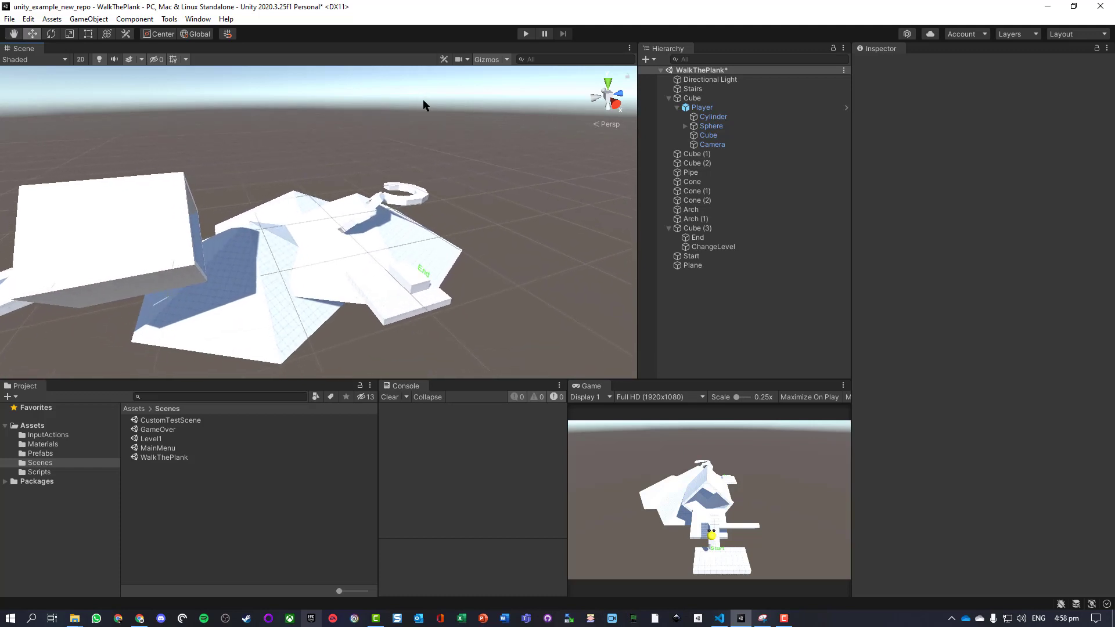
{"action": "left_click", "coordinate": [425, 285]}
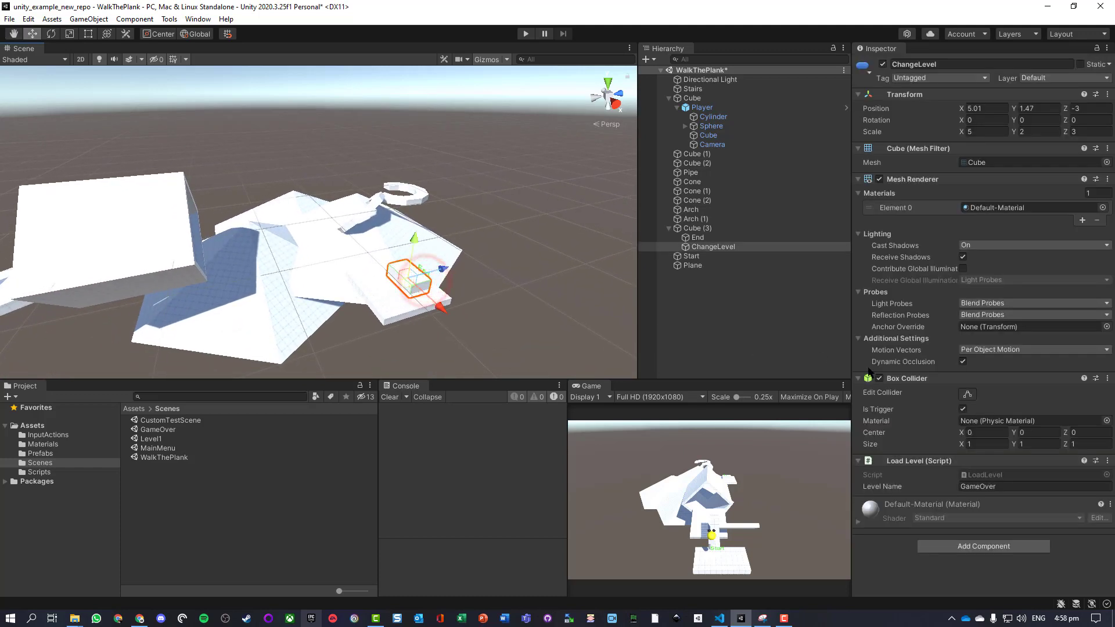
{"action": "left_click", "coordinate": [879, 180]}
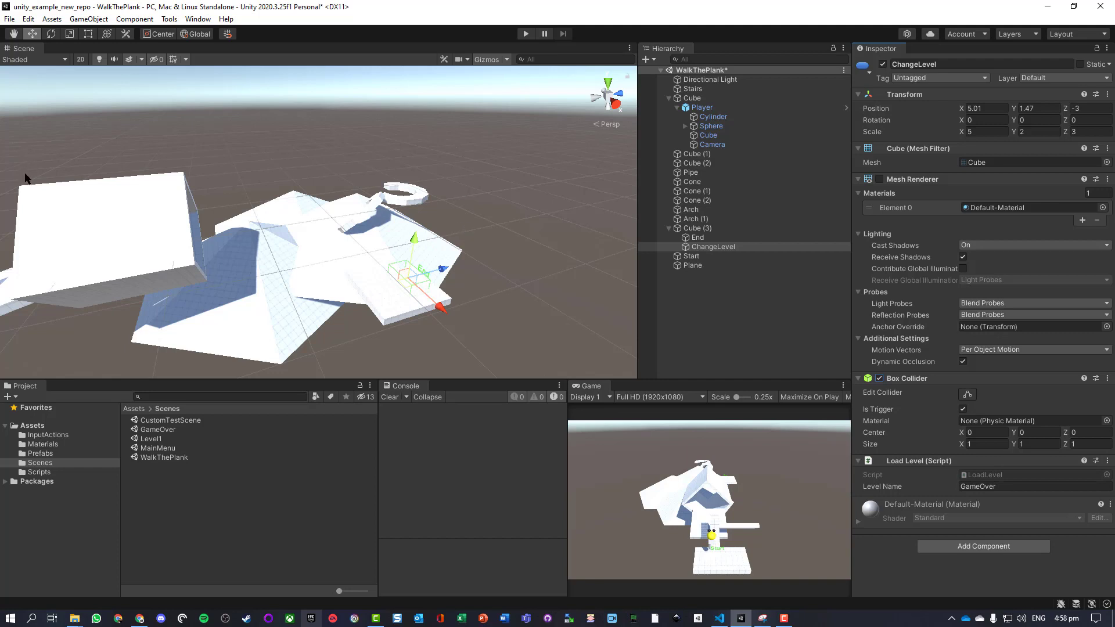
{"action": "scroll", "coordinate": [214, 237], "scroll_direction": "down", "scroll_amount": 6}
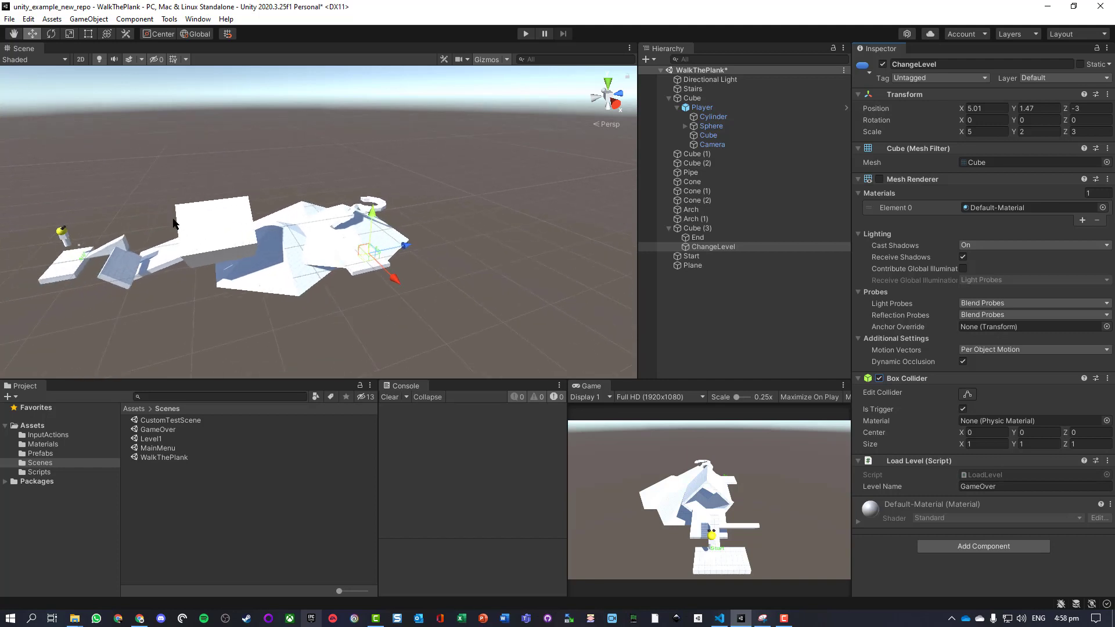